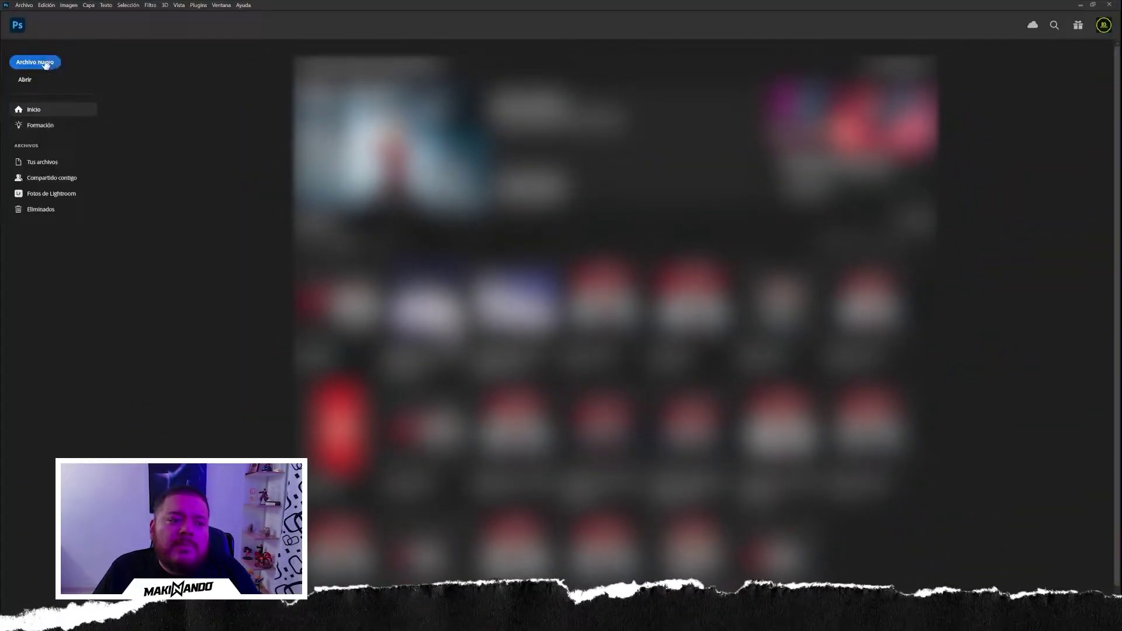
Step: Create a new landscape A4 print document
left_click(53, 66)
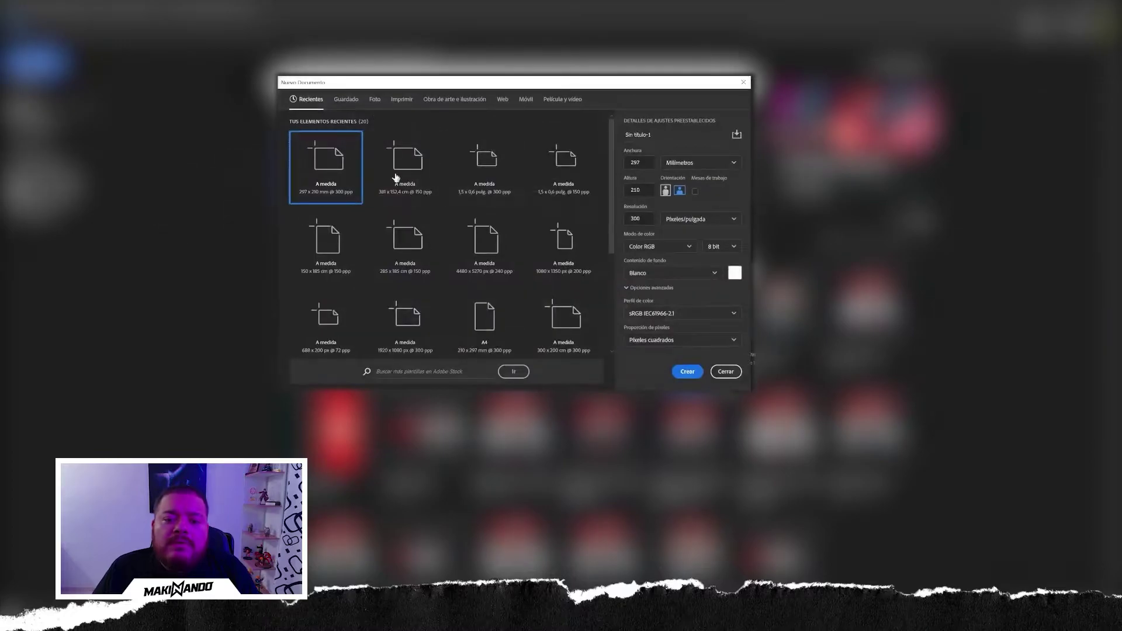
left_click(402, 99)
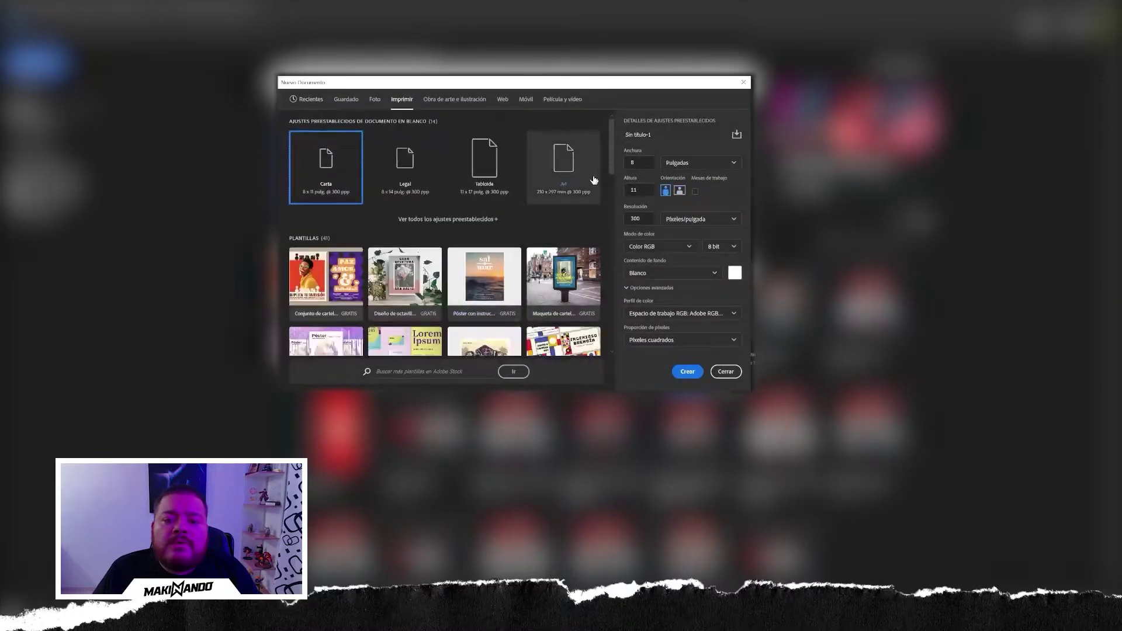
left_click(577, 160)
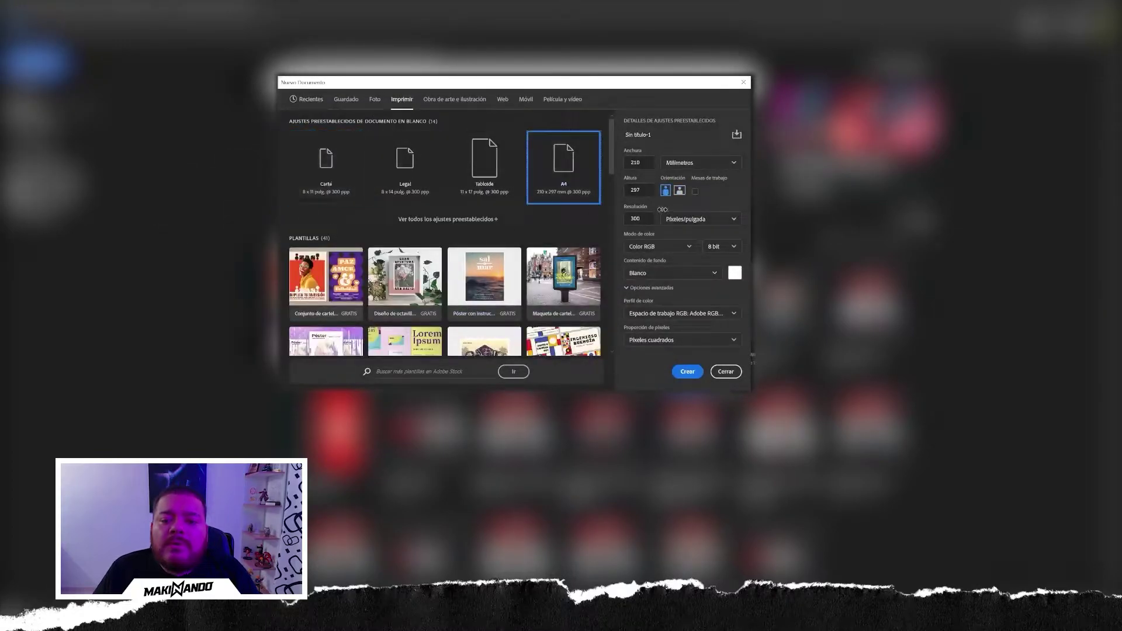
left_click(679, 191)
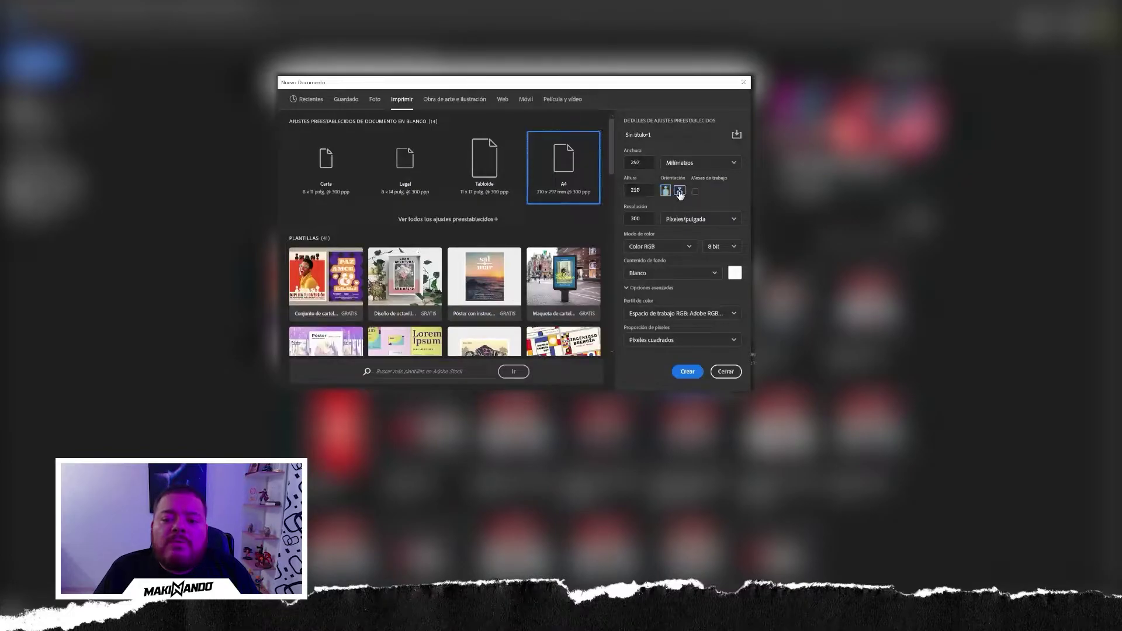
left_click(678, 372)
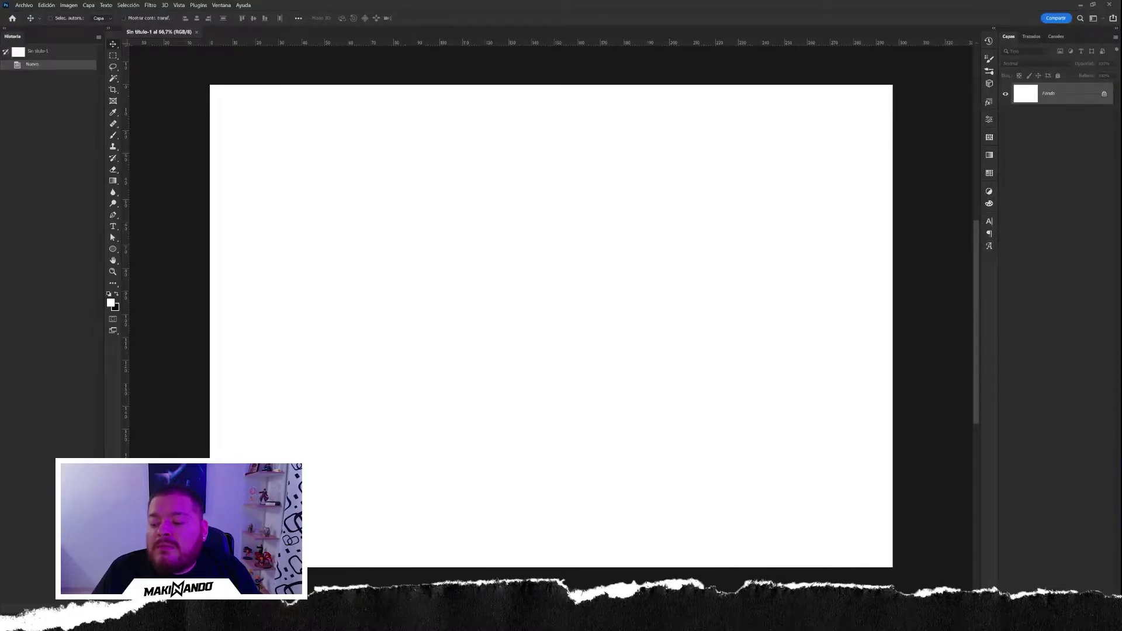
Step: Add a solid colour fill layer set to black (000000)
left_click(1046, 621)
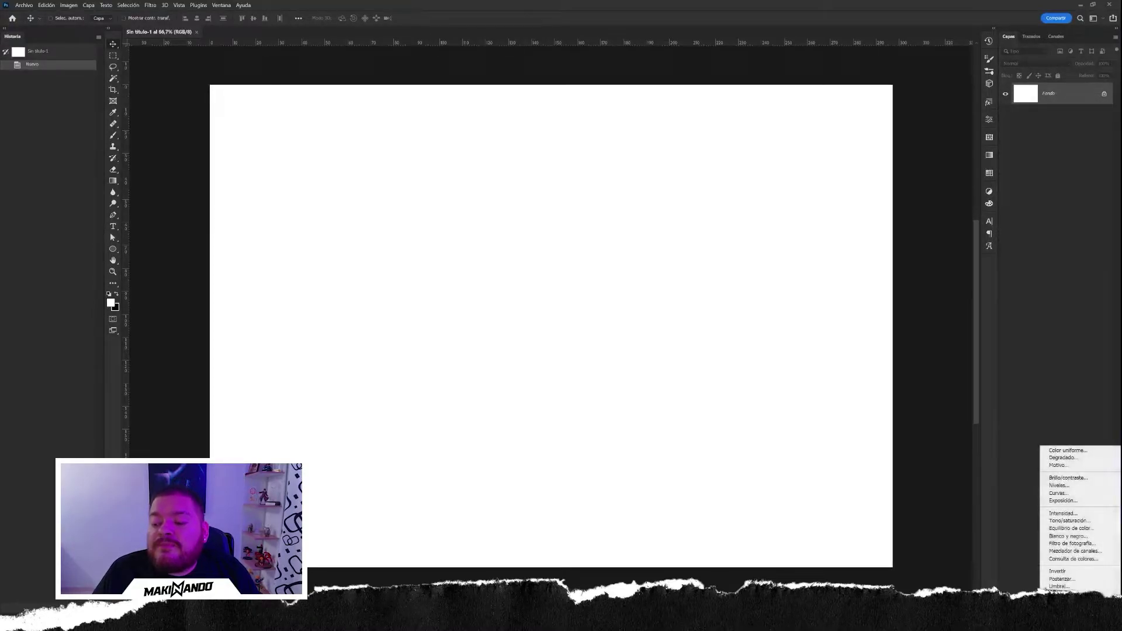
left_click(1086, 451)
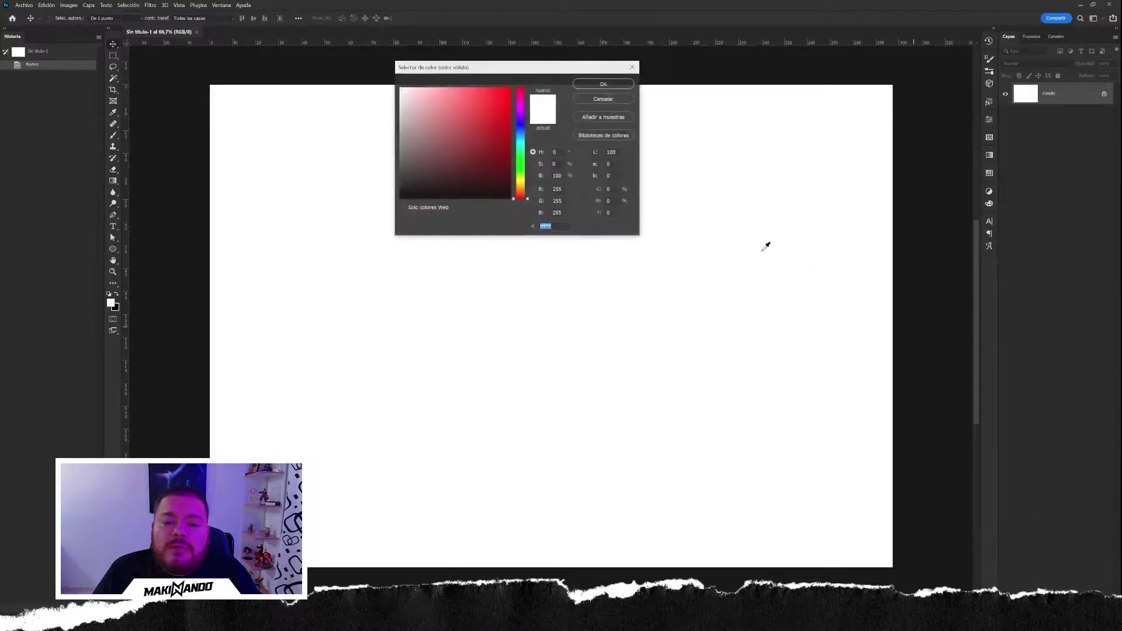
left_click_drag(475, 146, 365, 220)
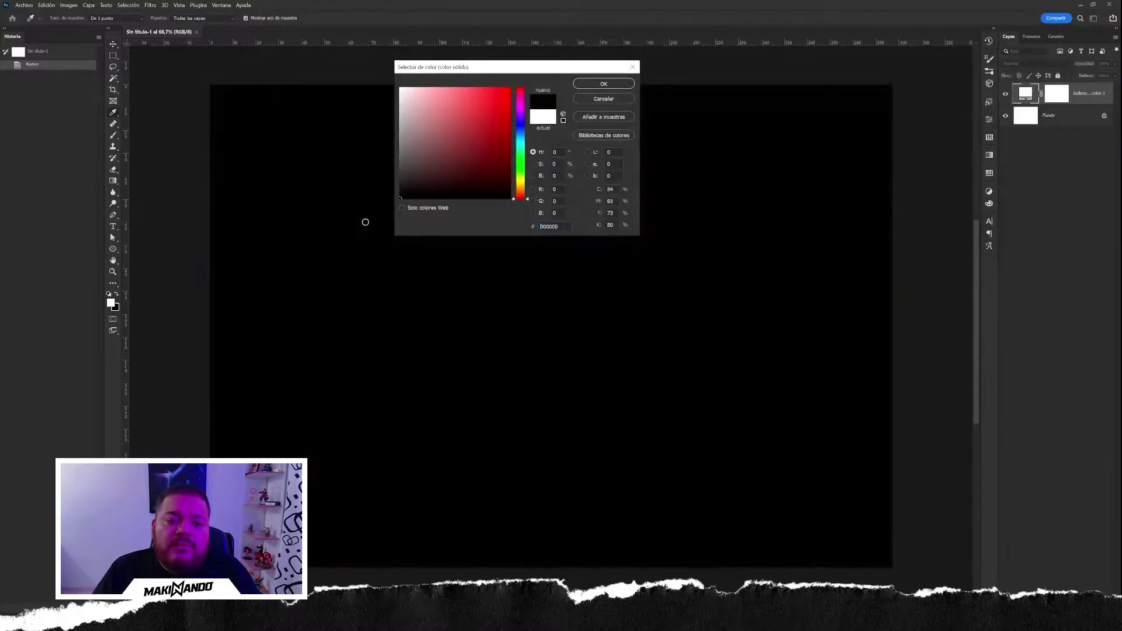
left_click(611, 85)
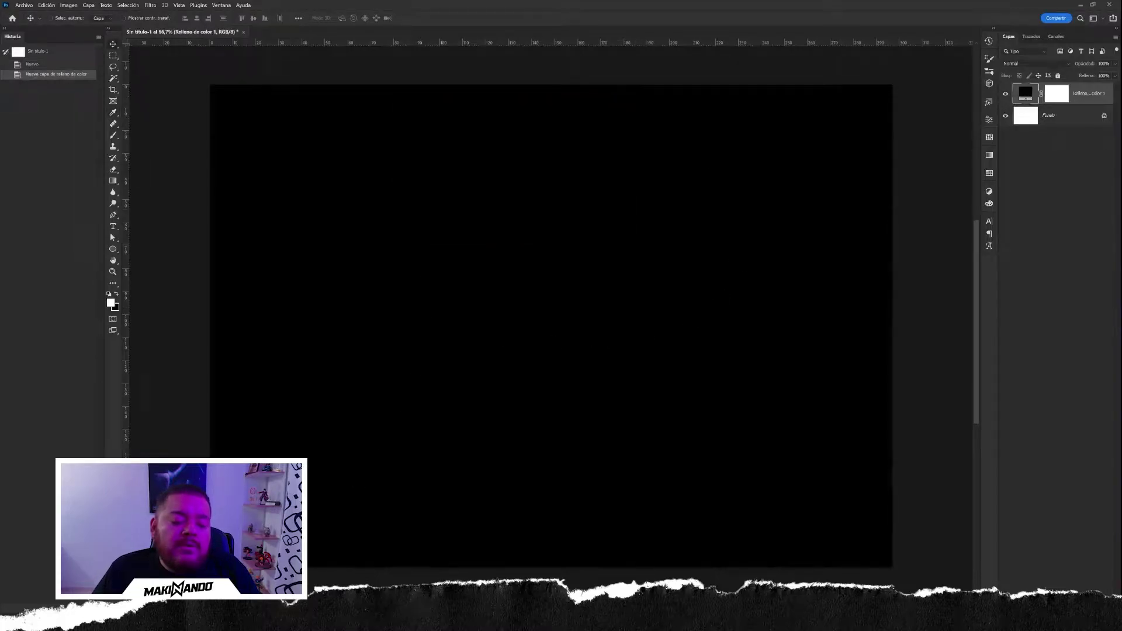
key("alt+Tab")
Step: Drop in the white ND STUDIOS logo, enlarge and commit it, then open its Blending Options
left_click_drag(353, 173, 163, 274)
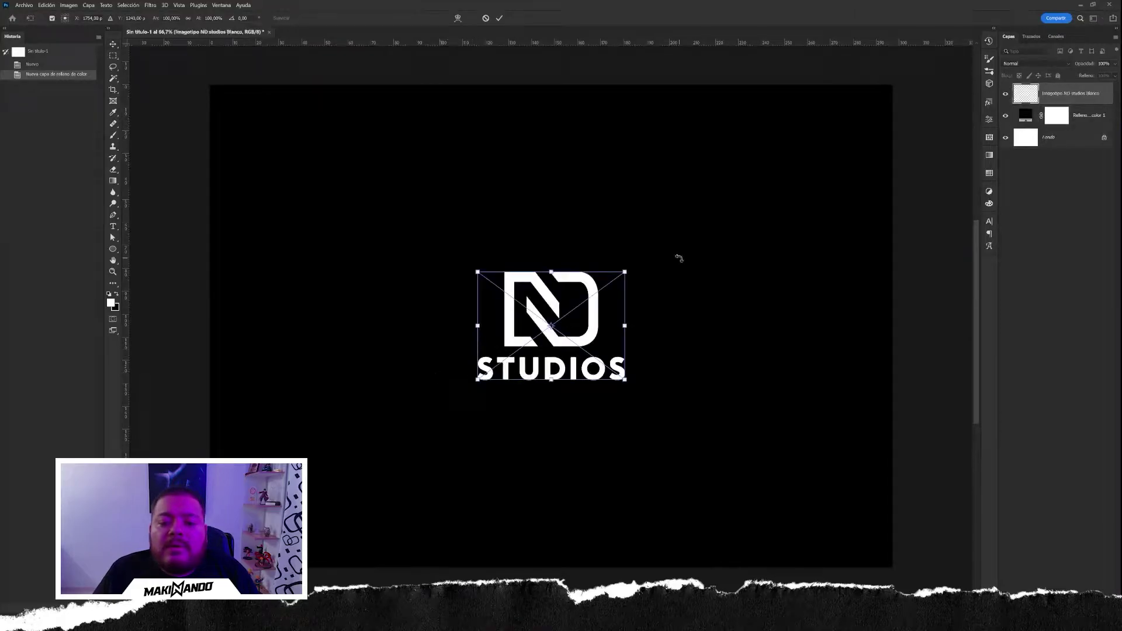
left_click_drag(624, 272, 670, 224)
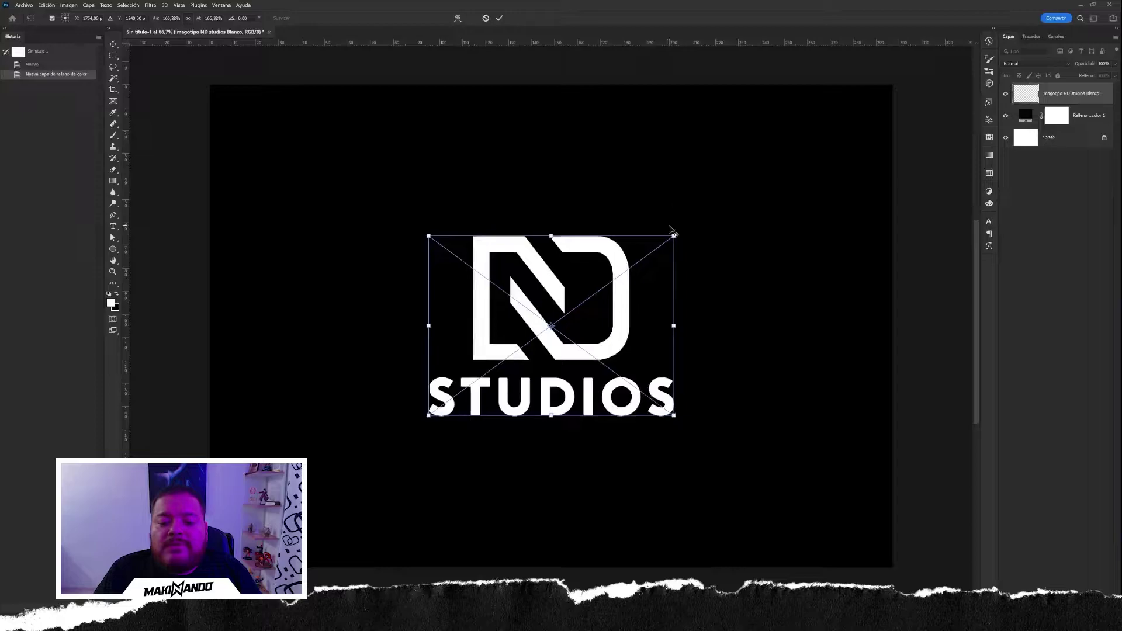
key("Return")
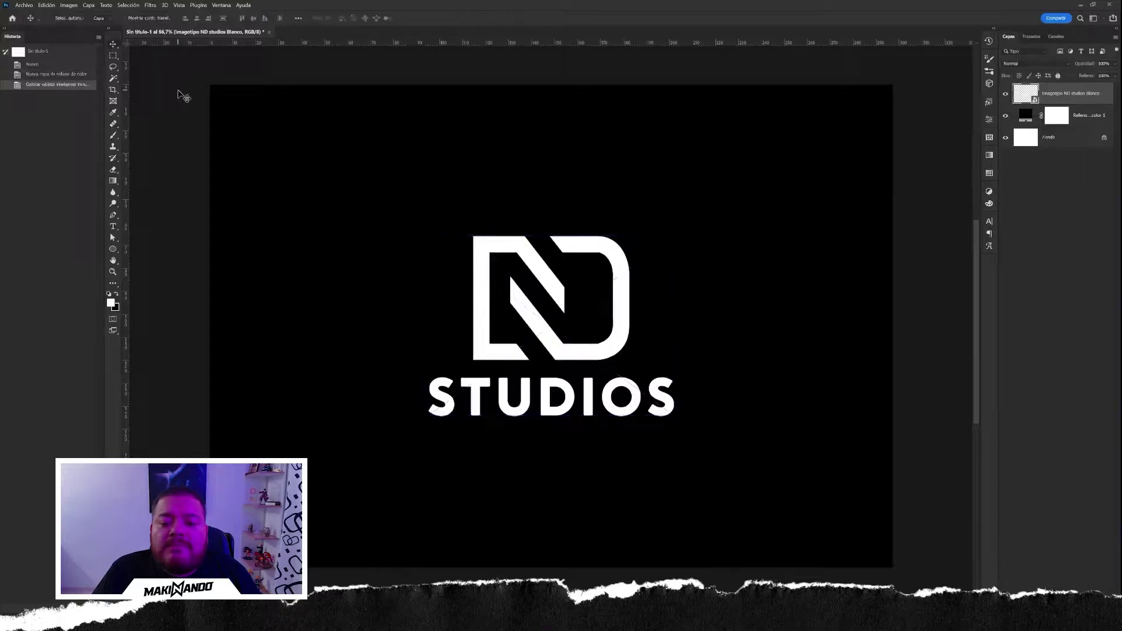
right_click(1050, 102)
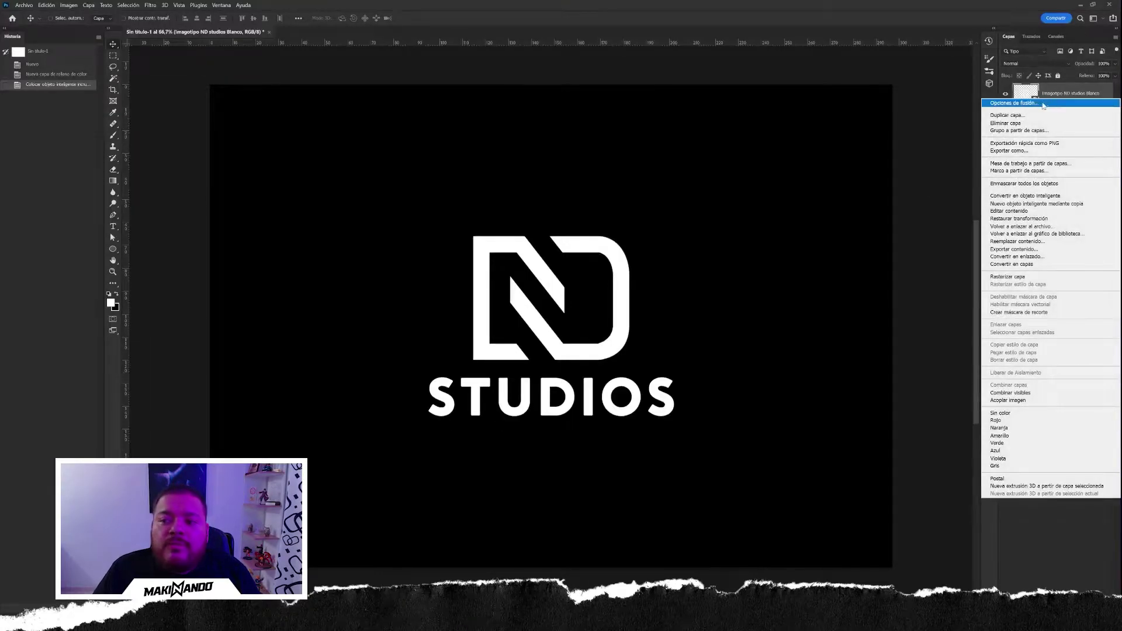
left_click(1028, 104)
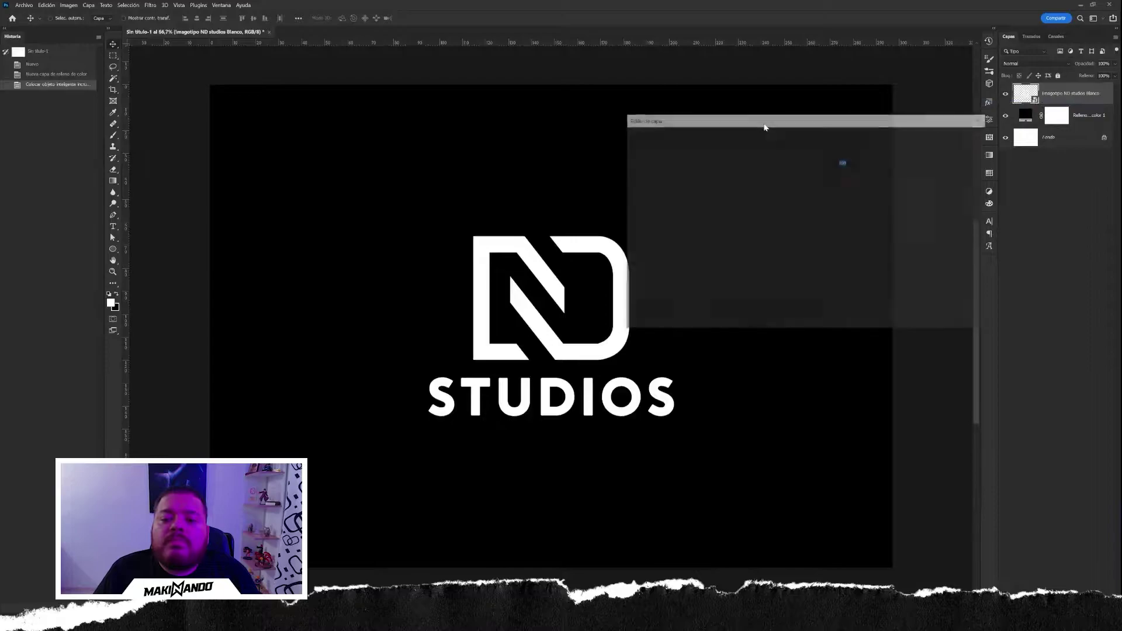
Step: Enable Bevel and Emboss with Inner Bevel style and depth near 1000%
left_click_drag(745, 123, 776, 125)
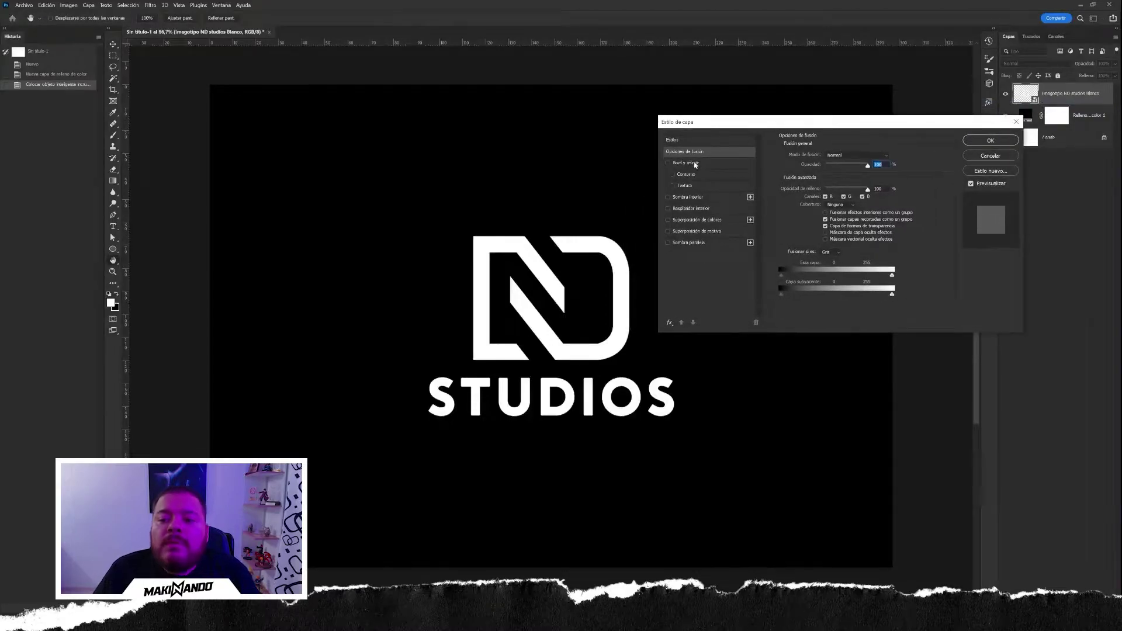
left_click(670, 325)
left_click(680, 332)
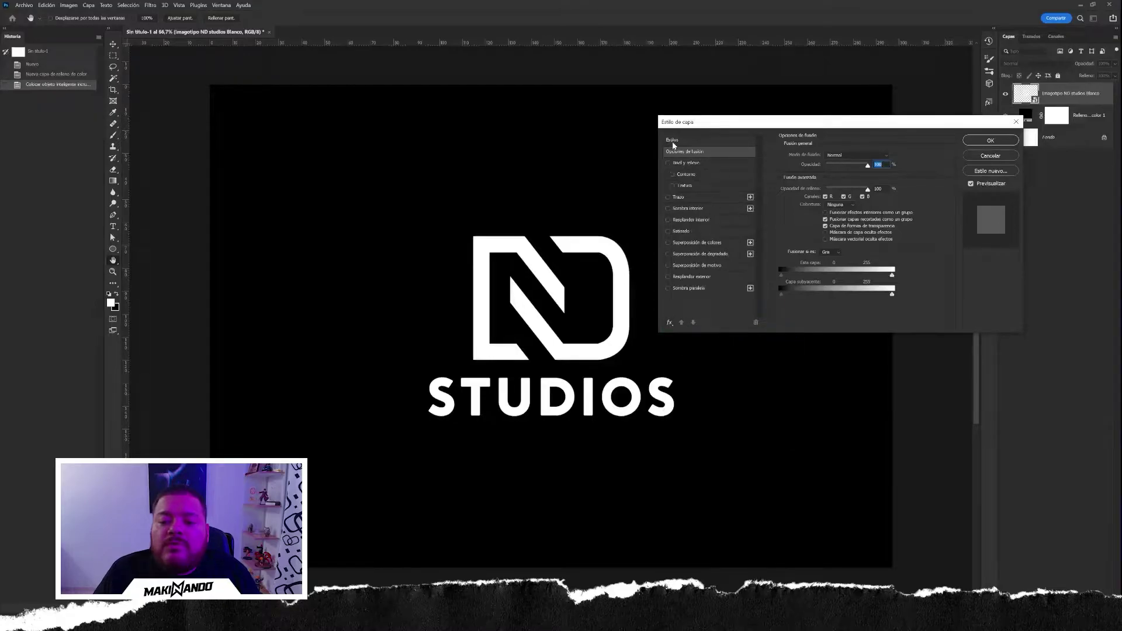
left_click(681, 166)
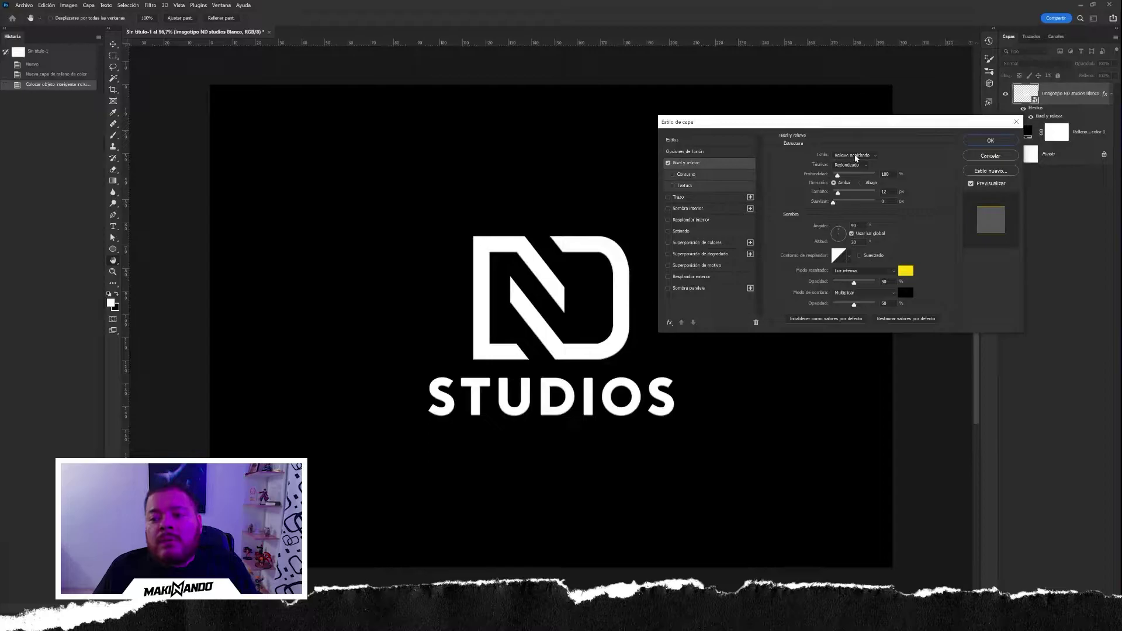
left_click_drag(828, 128, 820, 109)
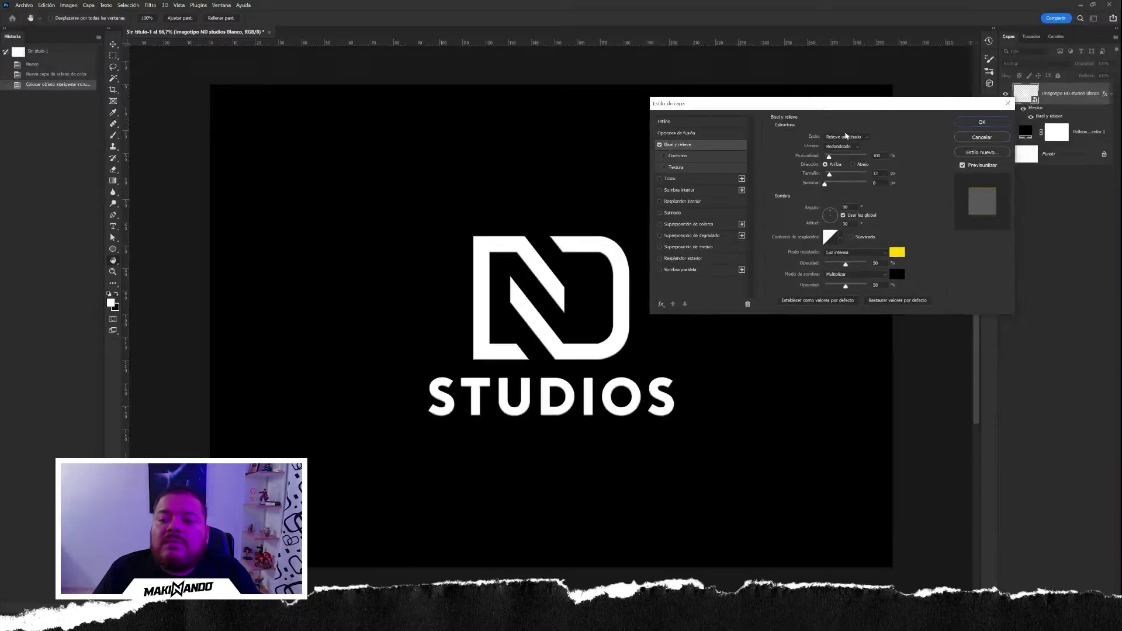
left_click(846, 137)
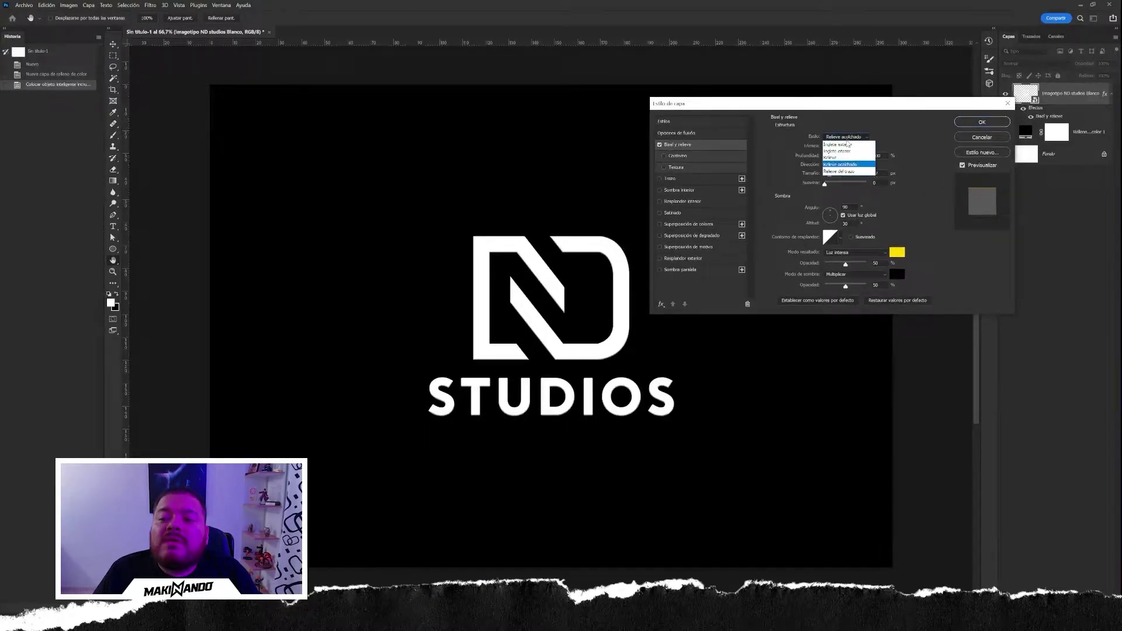
left_click(848, 151)
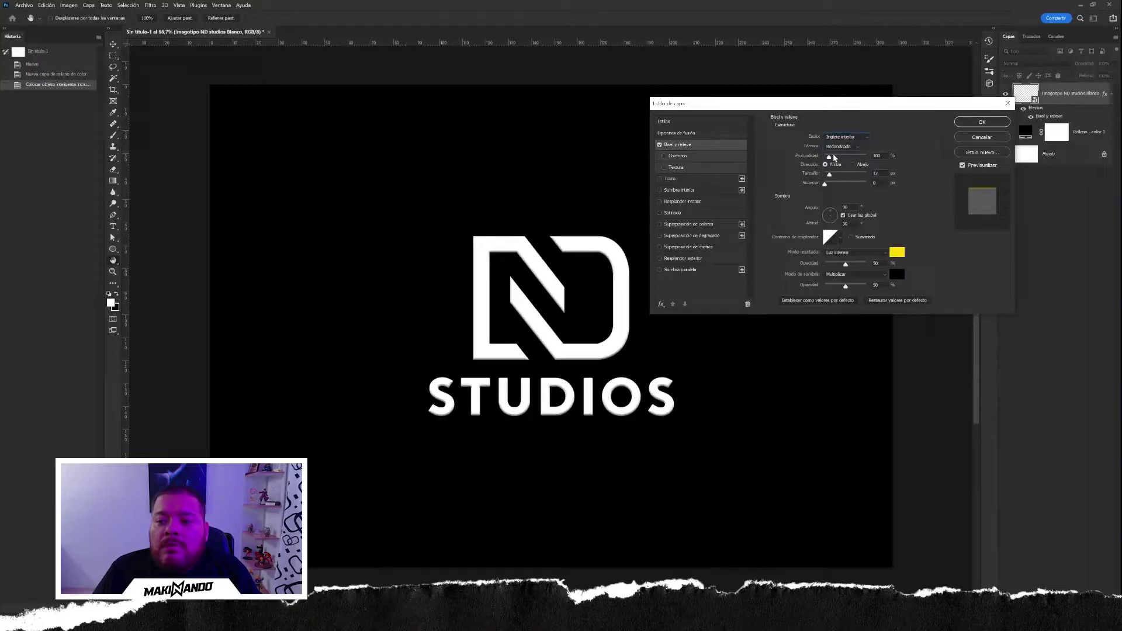
left_click_drag(831, 157, 865, 159)
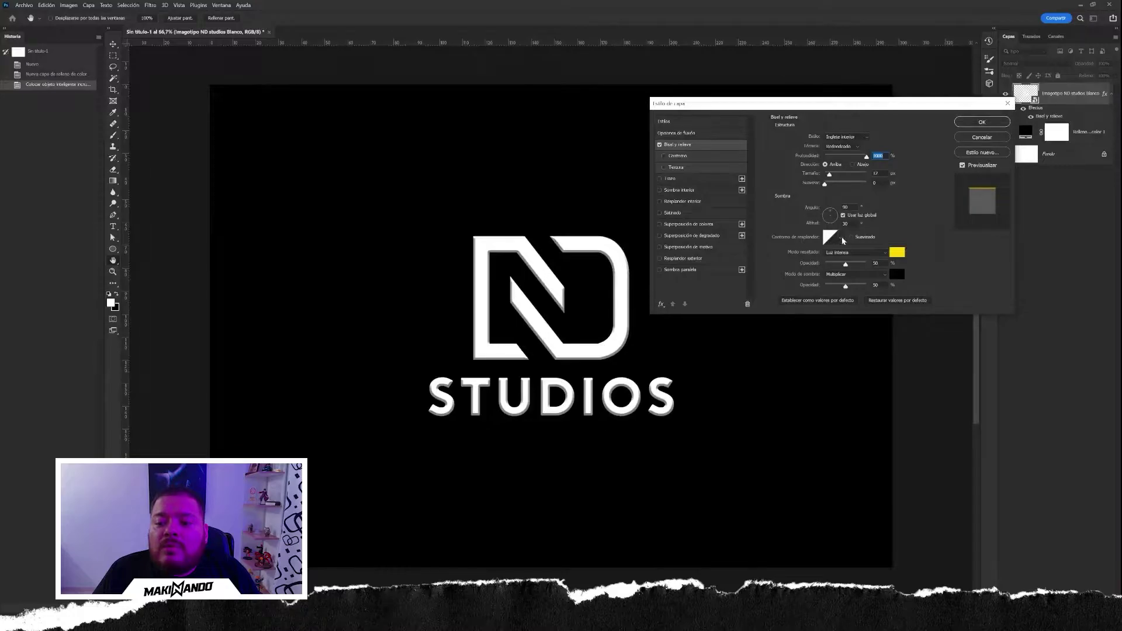
left_click(841, 237)
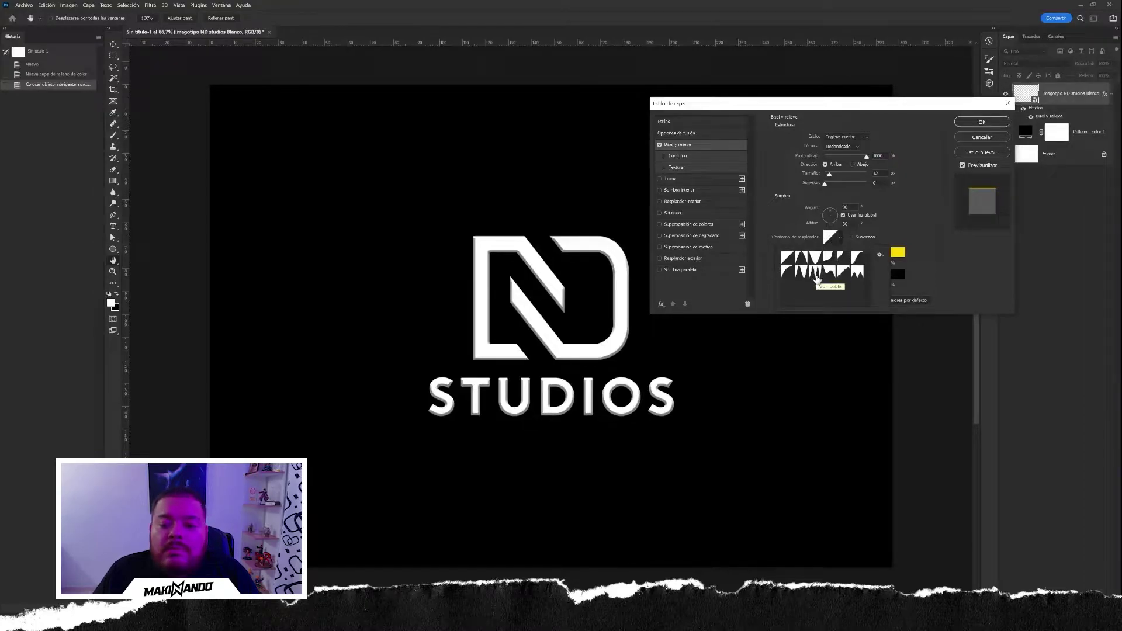
Step: Apply the Aro - Doble gloss contour with a white, Normal-mode highlight at 100% opacity
left_click(816, 275)
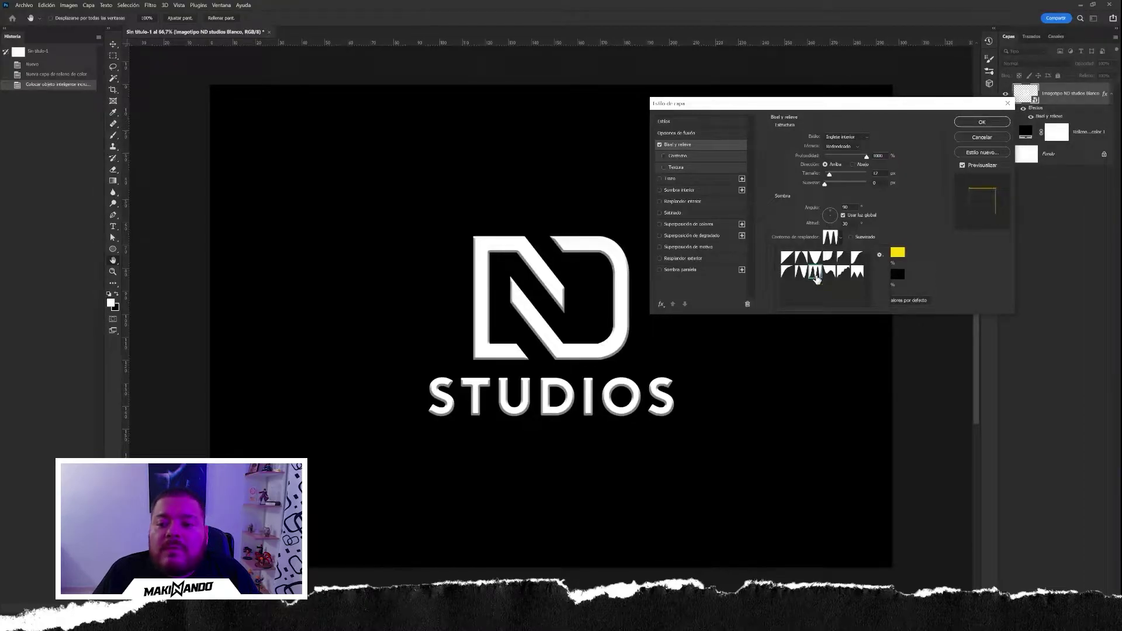
left_click(935, 253)
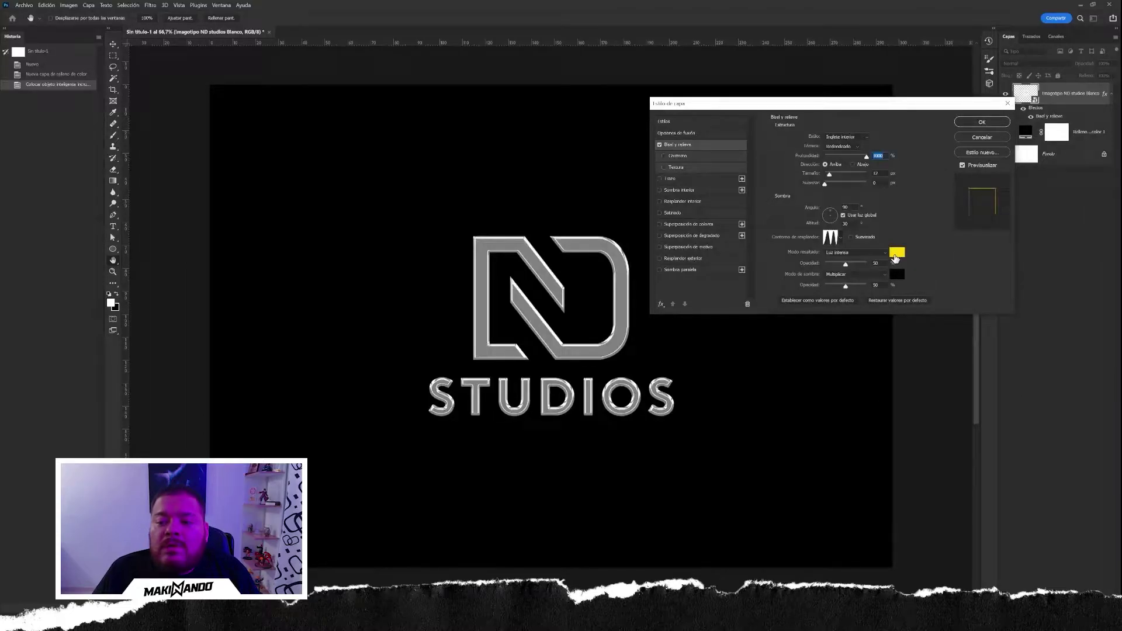
left_click(853, 255)
left_click(850, 259)
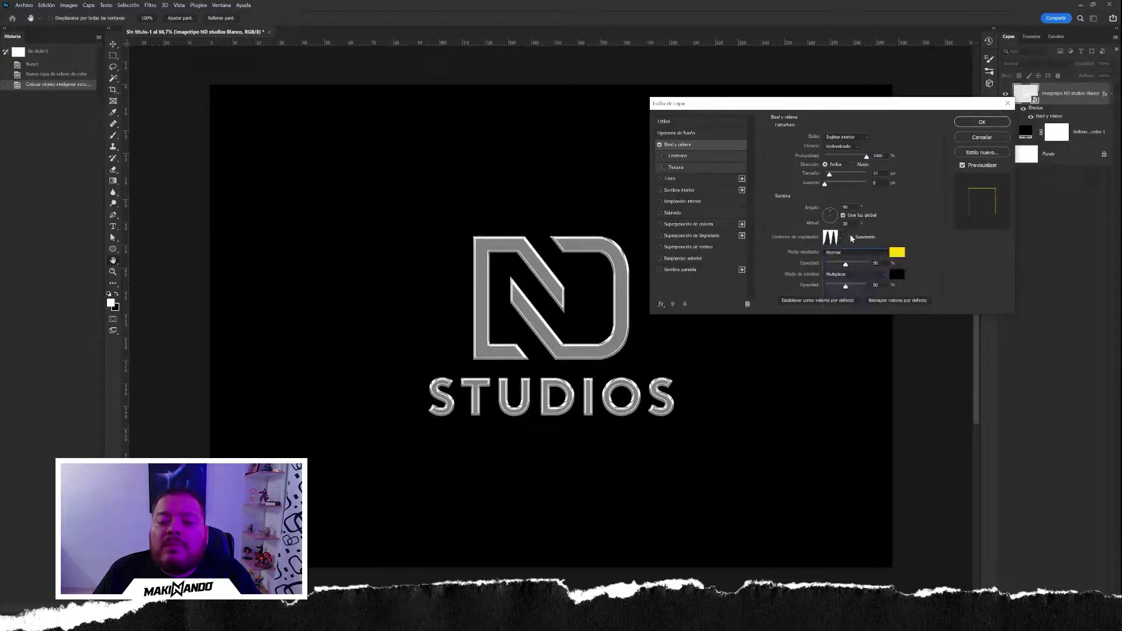
left_click(897, 256)
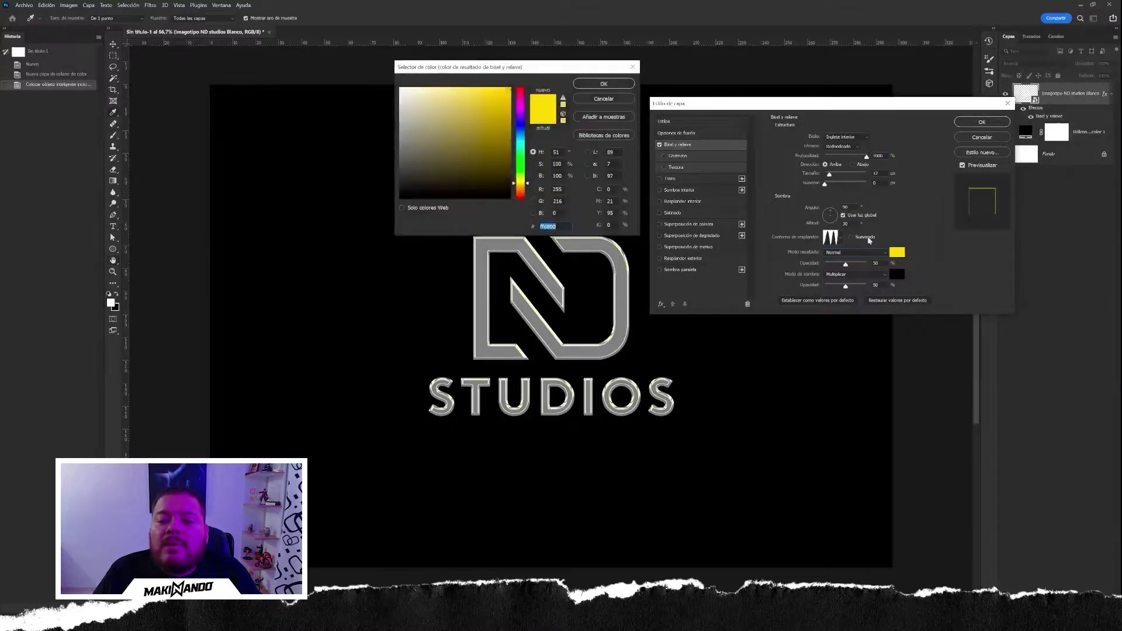
left_click_drag(451, 101, 387, 78)
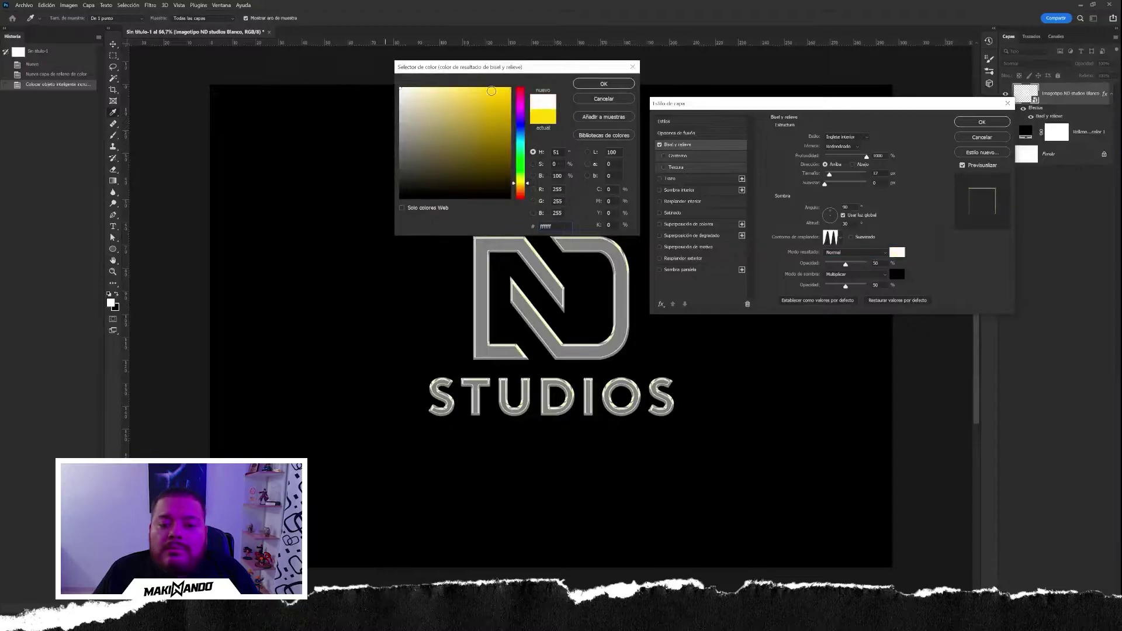
left_click(602, 84)
left_click_drag(846, 264, 869, 265)
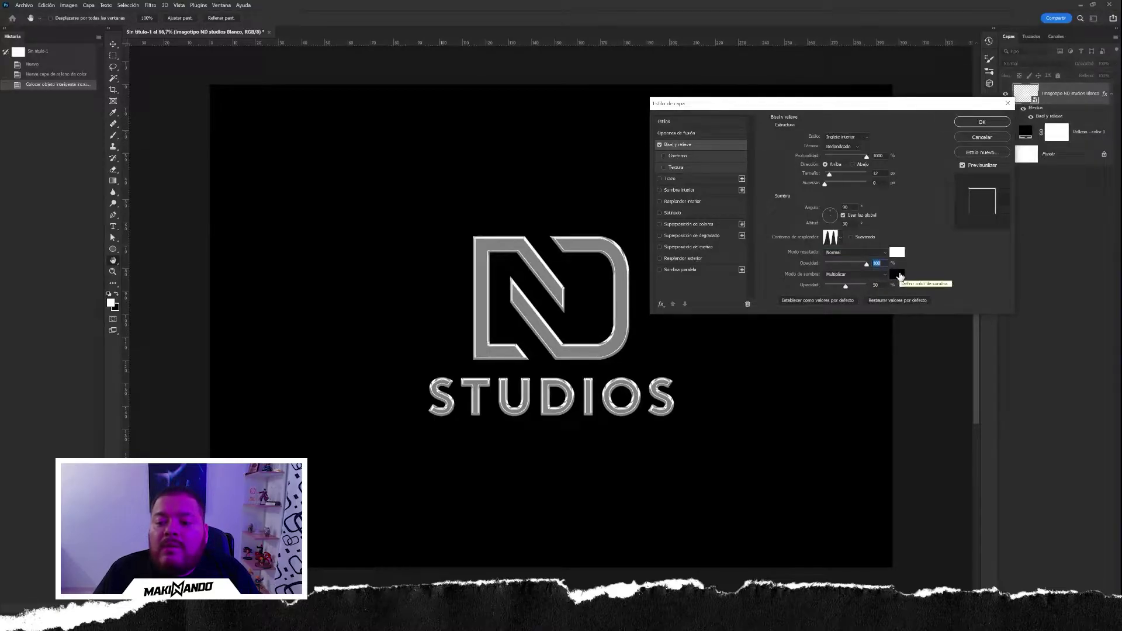
Step: Set the bevel shadow to Normal with lower opacity, size about 51 px and slight soften
left_click(876, 274)
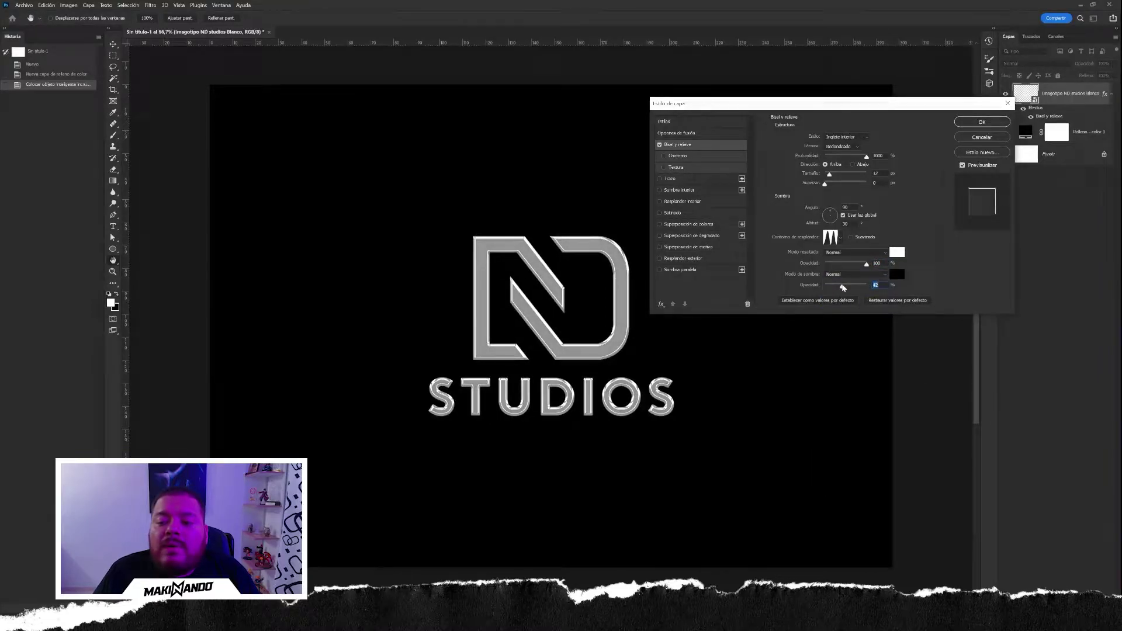
left_click_drag(845, 285, 846, 287)
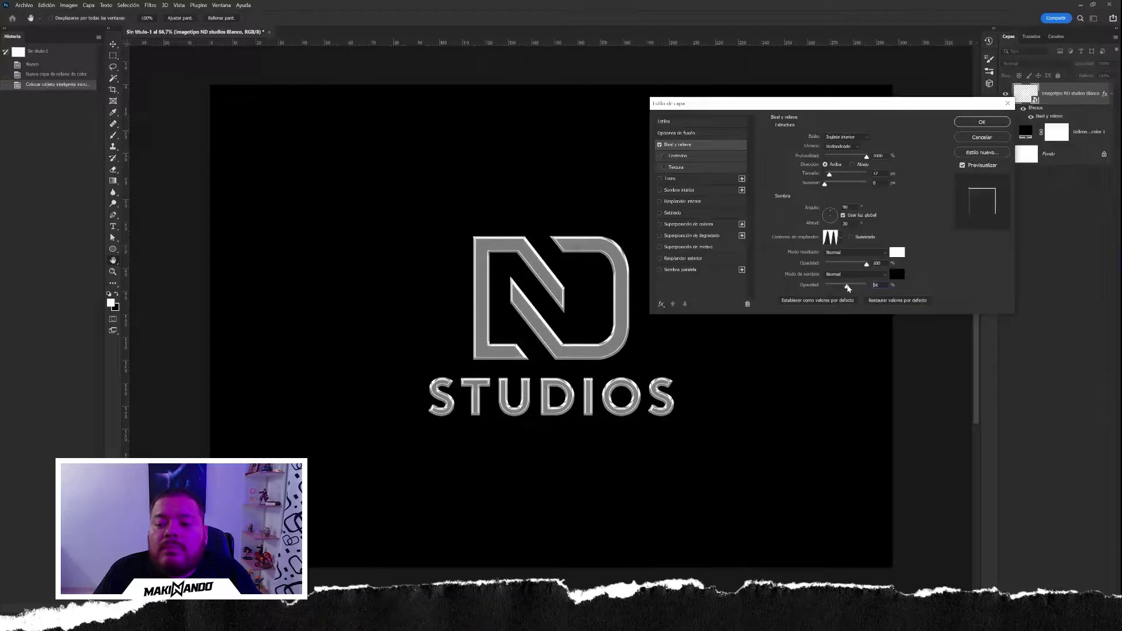
left_click_drag(848, 288, 848, 288)
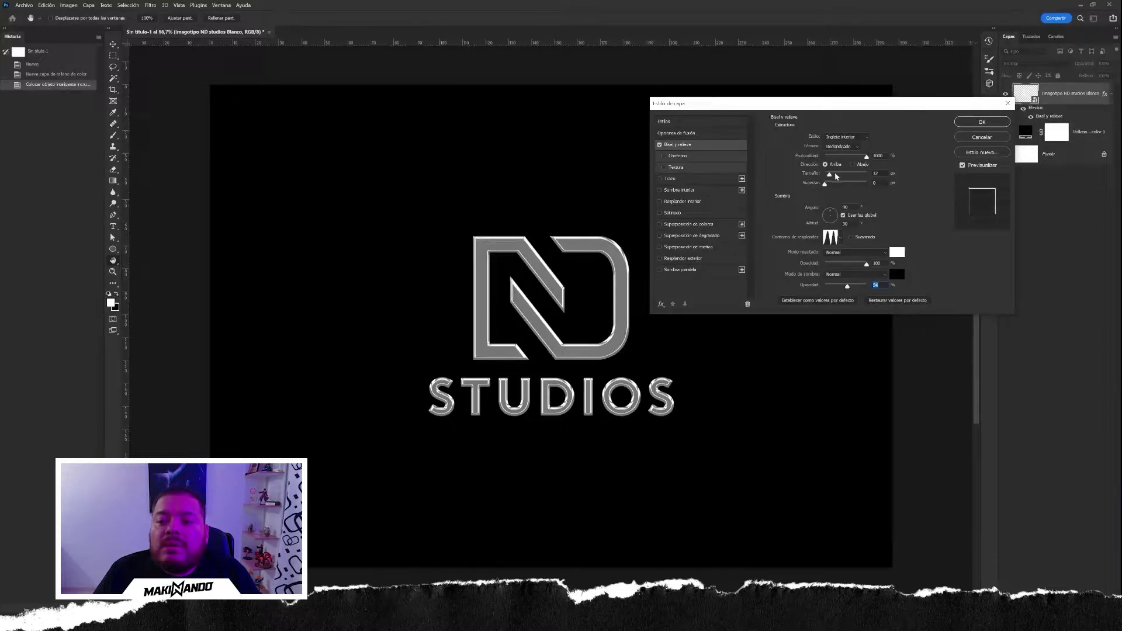
left_click_drag(829, 175, 837, 179)
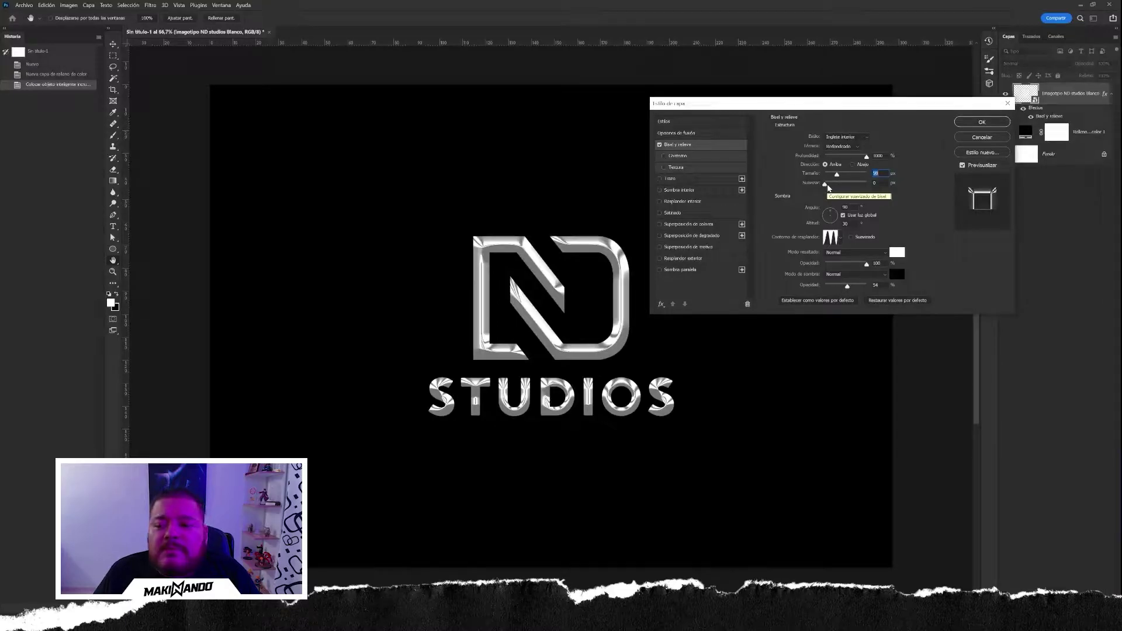
left_click_drag(826, 185, 838, 193)
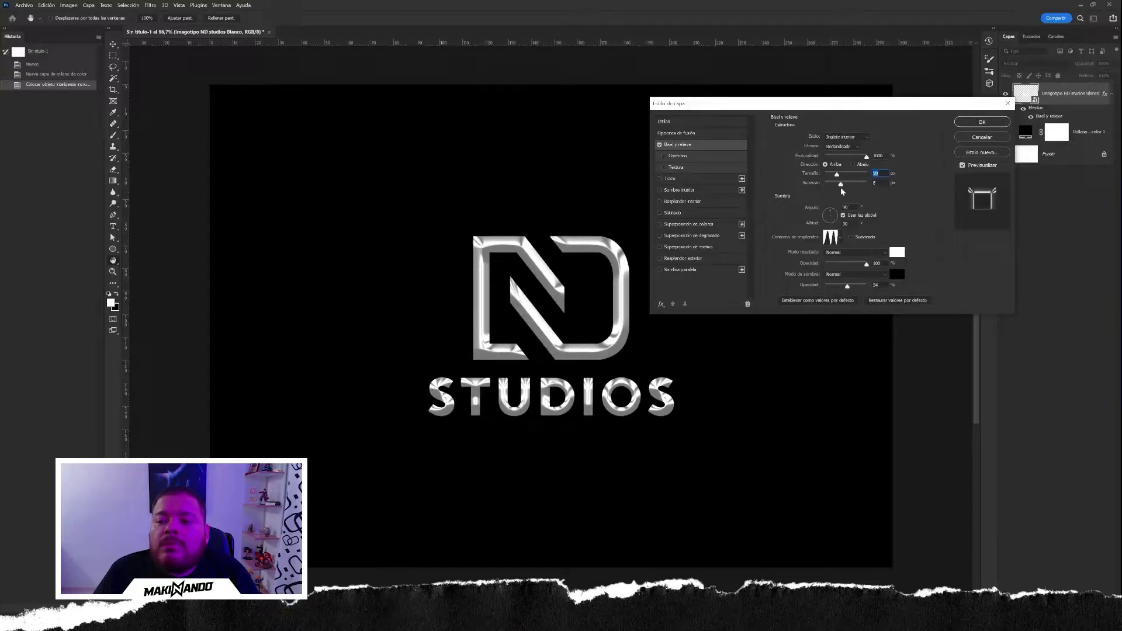
left_click_drag(838, 191, 837, 182)
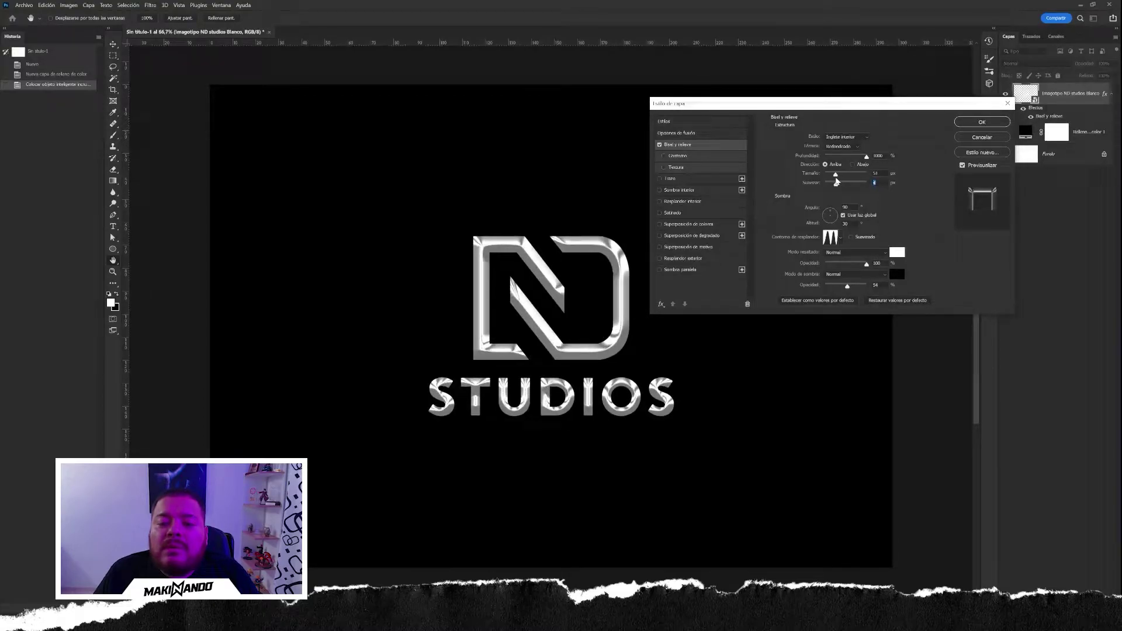
key("shift+Tab")
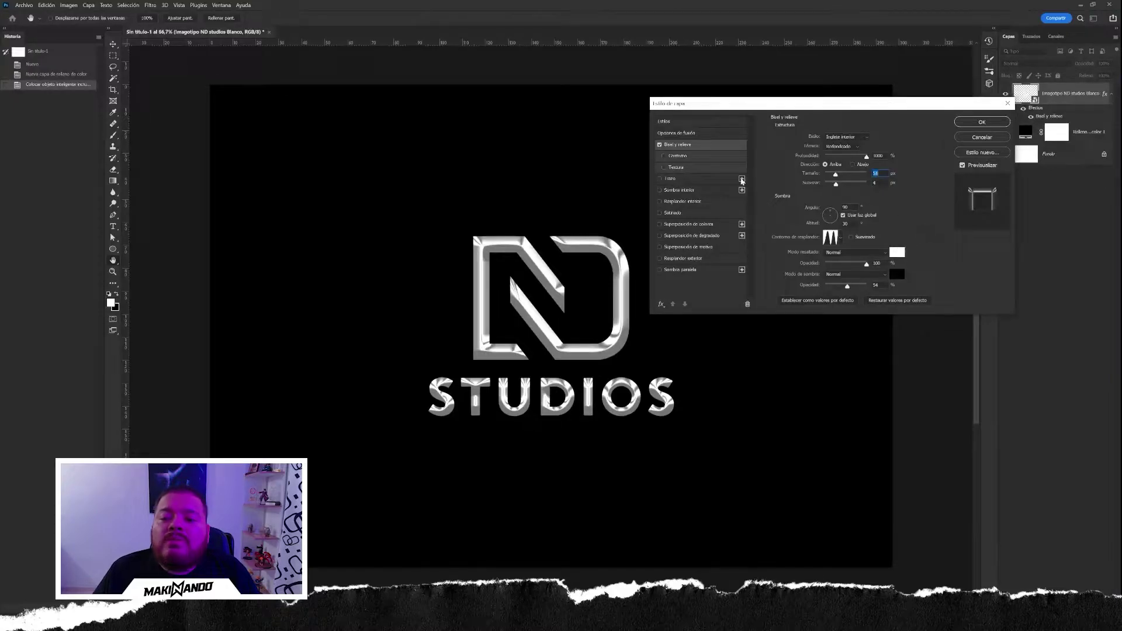
Step: Add a black Normal inner shadow at about 118° with larger distance and size around 79 px
left_click(708, 190)
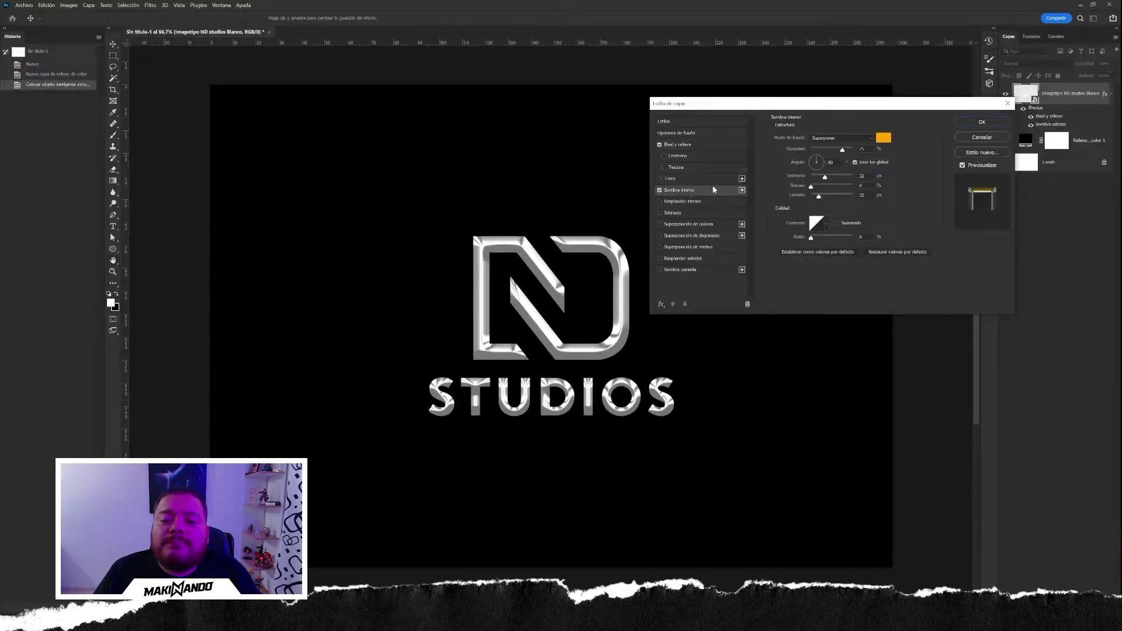
left_click(883, 138)
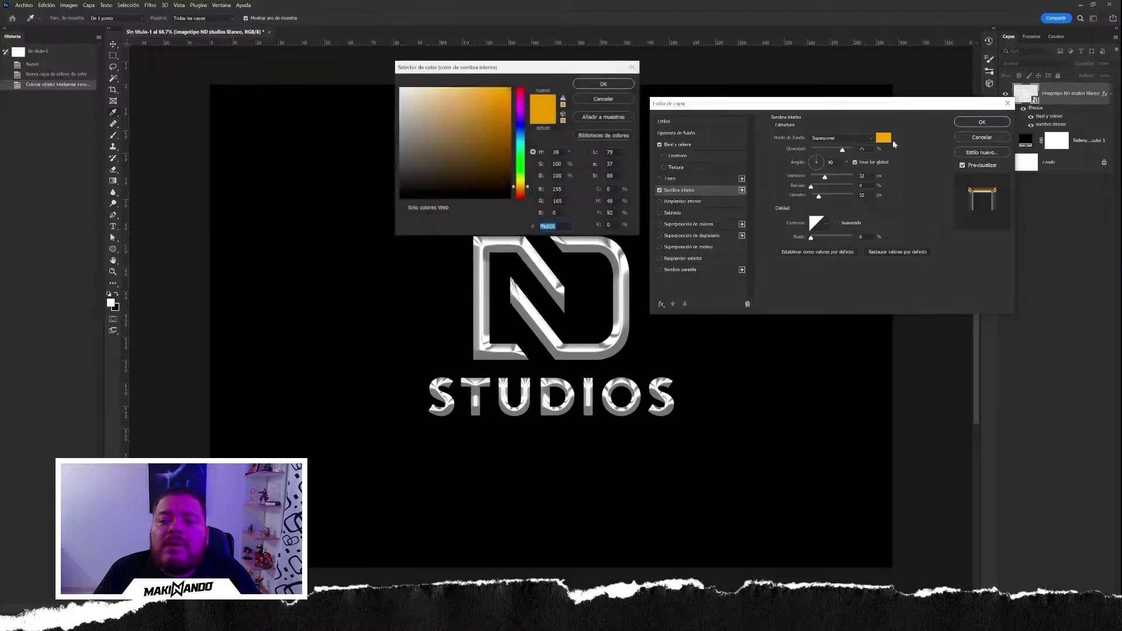
left_click_drag(416, 127, 400, 197)
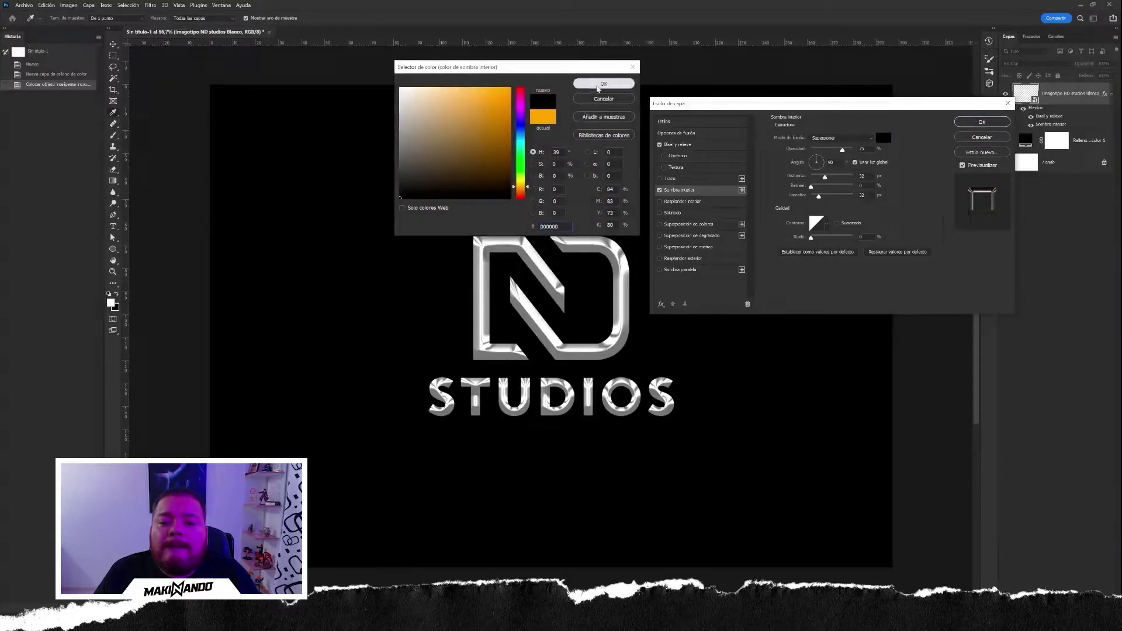
left_click(603, 83)
left_click(812, 138)
left_click(808, 145)
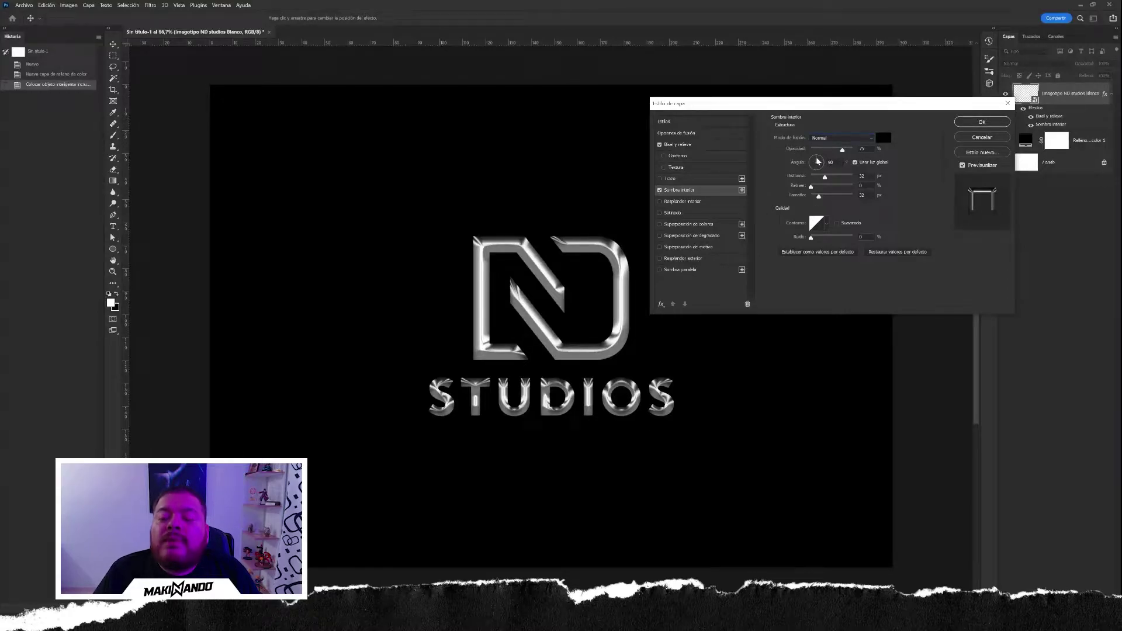
left_click_drag(817, 162, 812, 156)
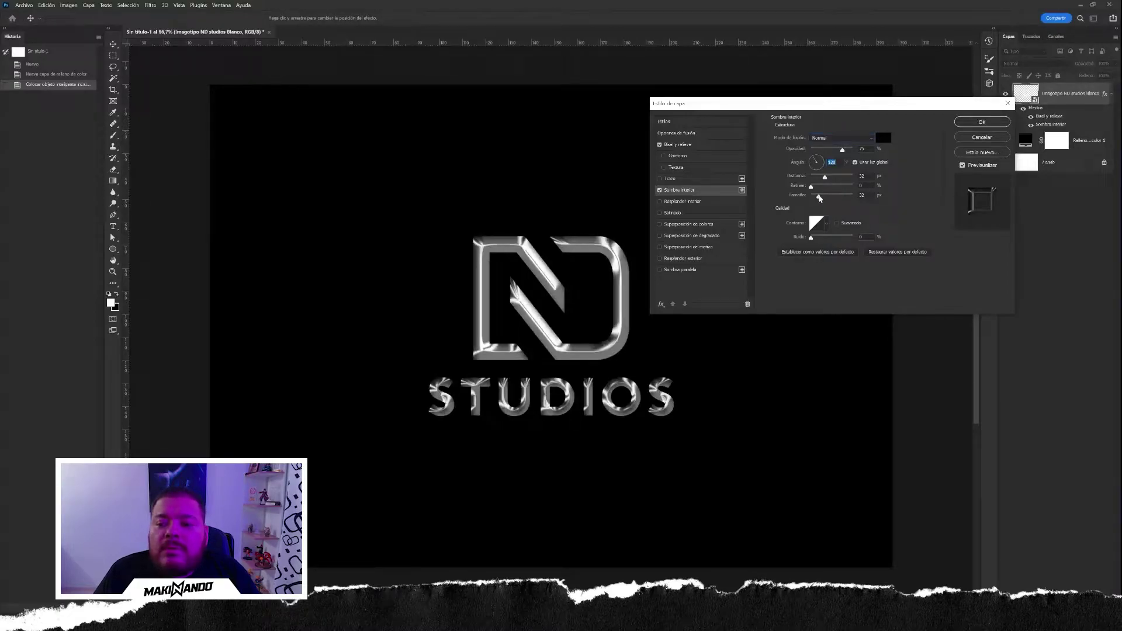
left_click_drag(818, 196, 826, 198)
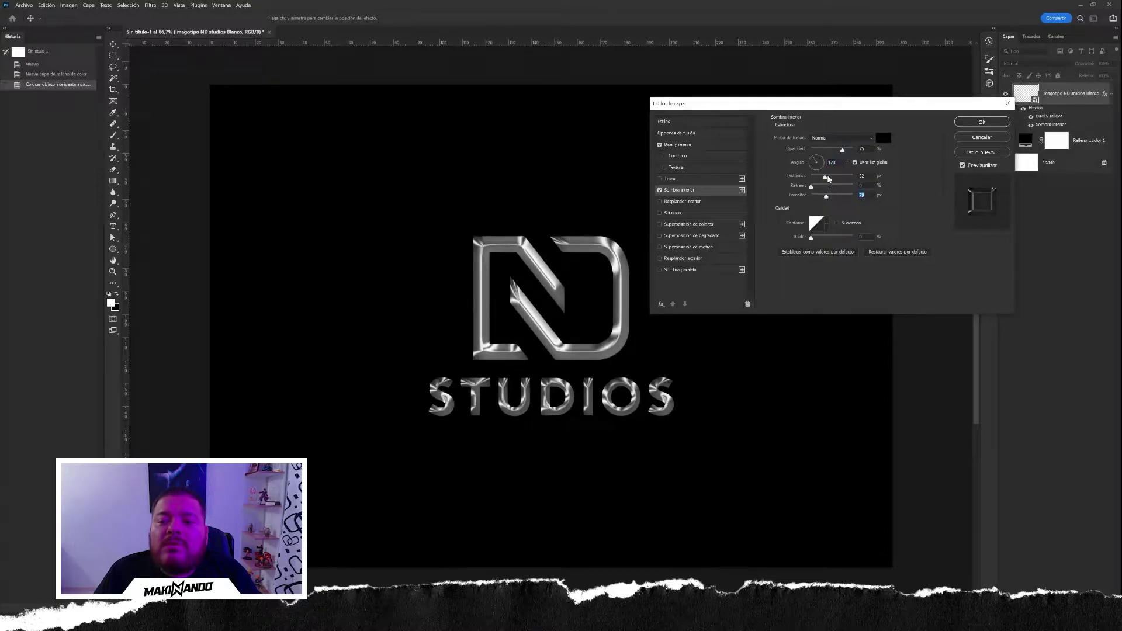
left_click_drag(828, 179, 830, 180)
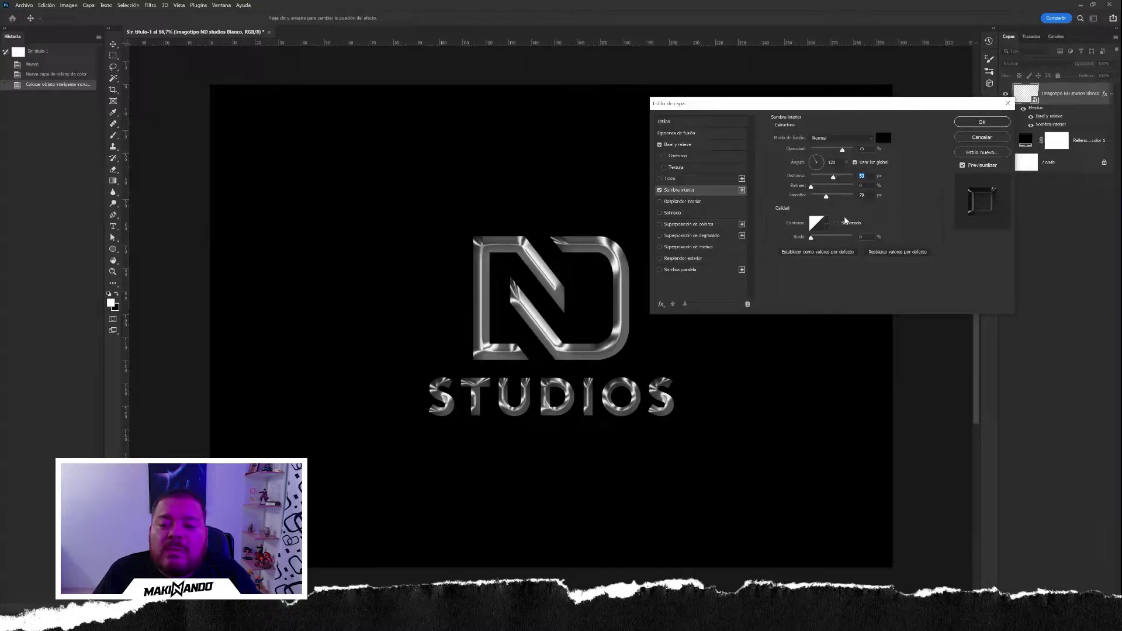
left_click(691, 236)
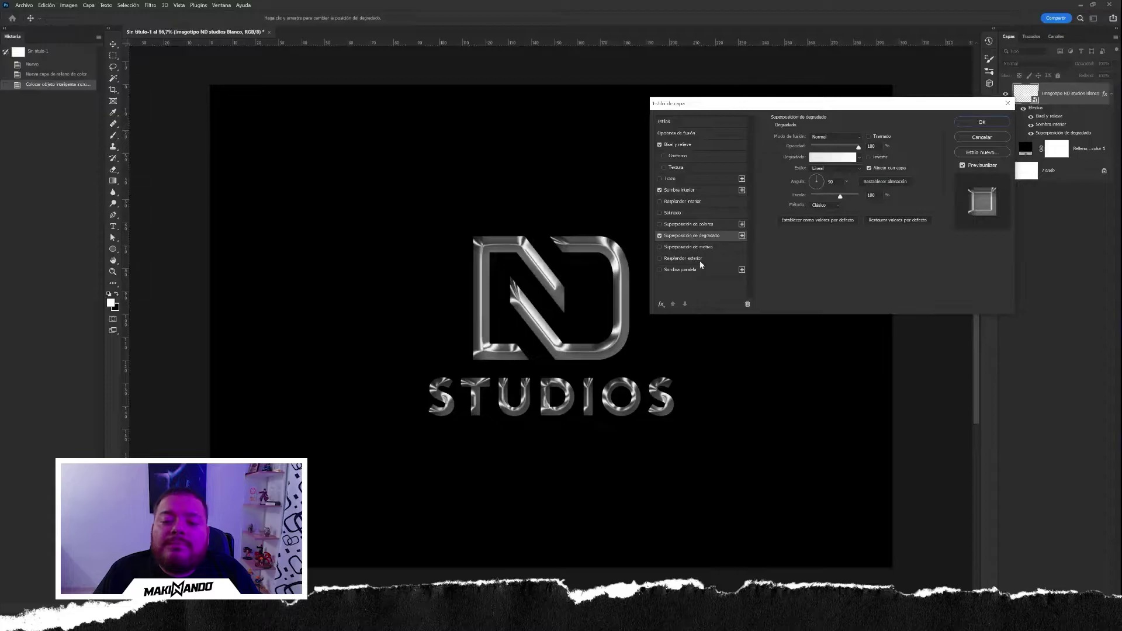
Step: Apply a reversed black-to-white gradient overlay in Reflected style
left_click(858, 157)
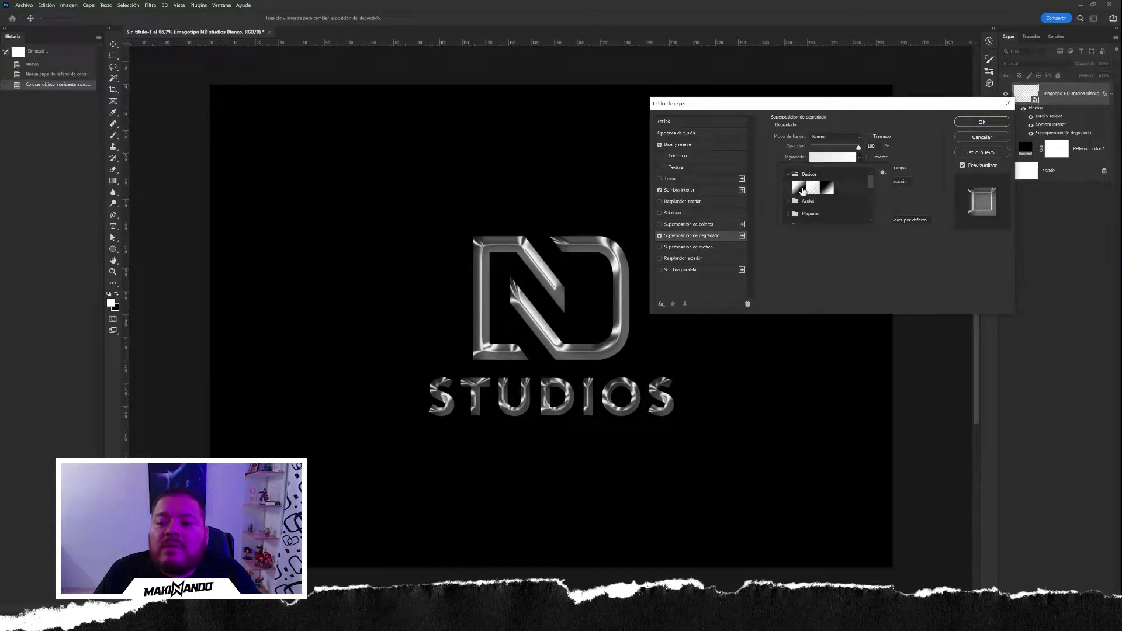
left_click(827, 189)
left_click(842, 275)
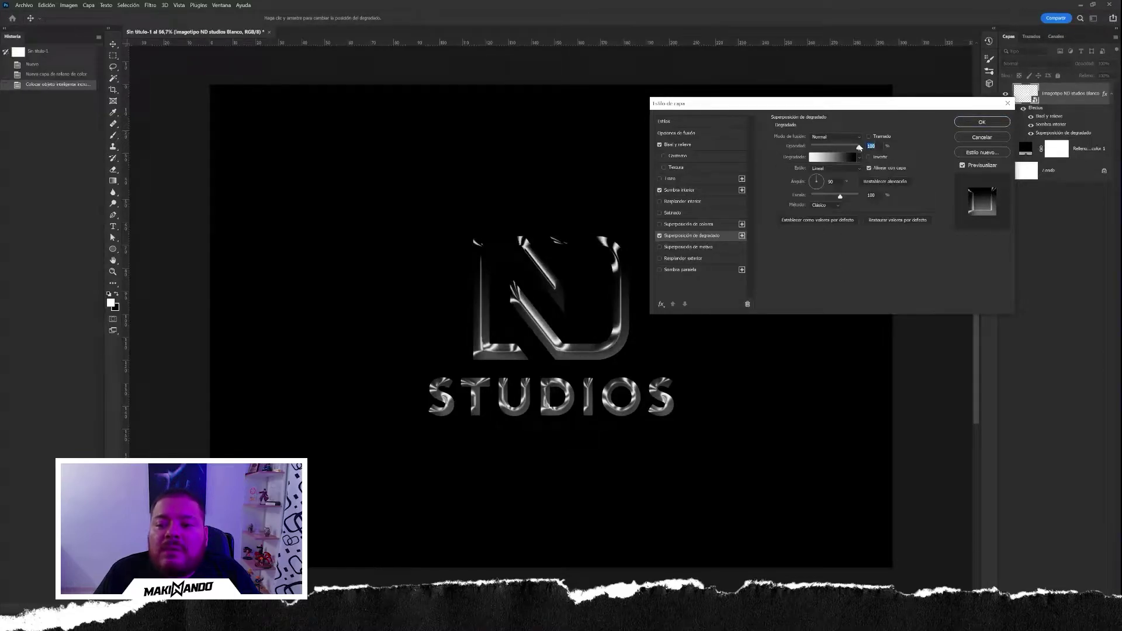
left_click(869, 157)
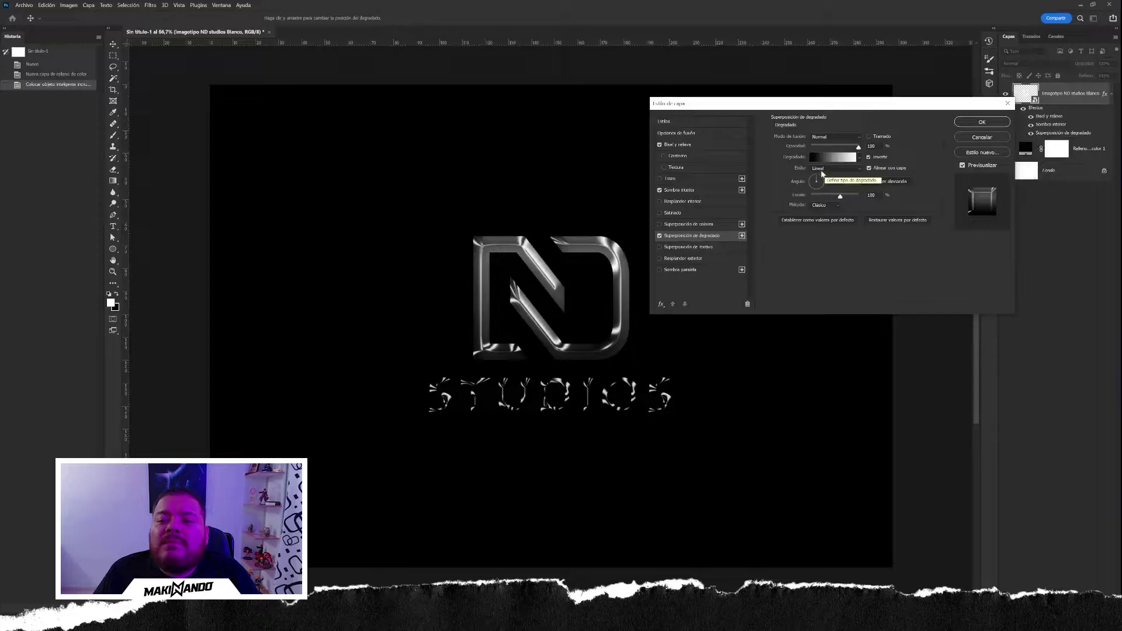
left_click(821, 169)
left_click(844, 194)
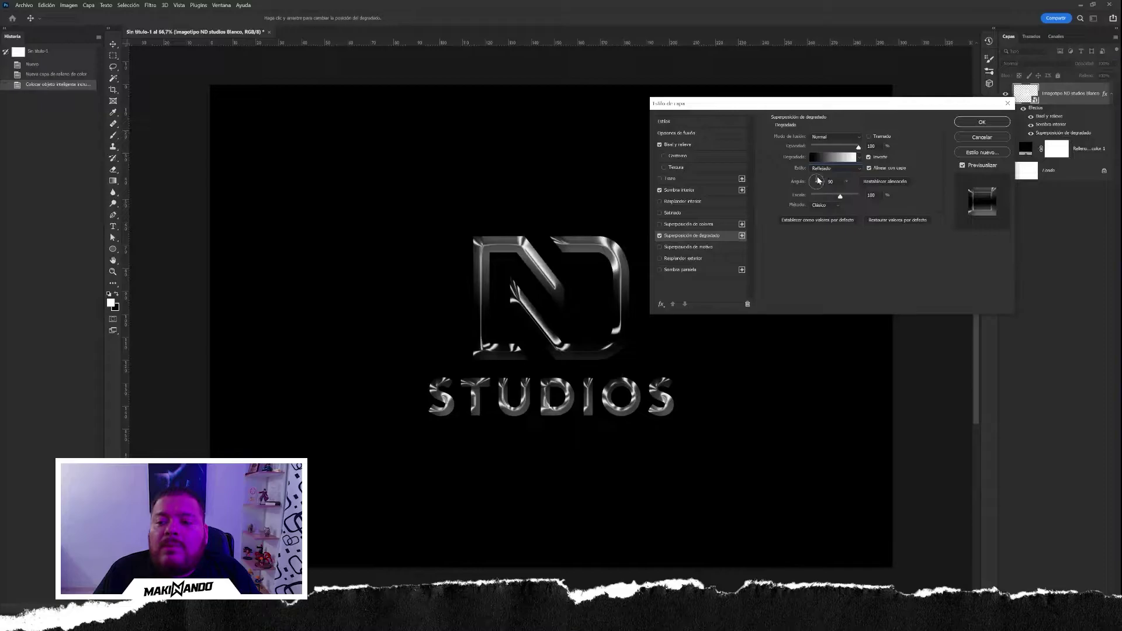
Step: Set the gradient angle to about 120° and scale to 60%, position it, and apply the style
left_click_drag(817, 180, 813, 175)
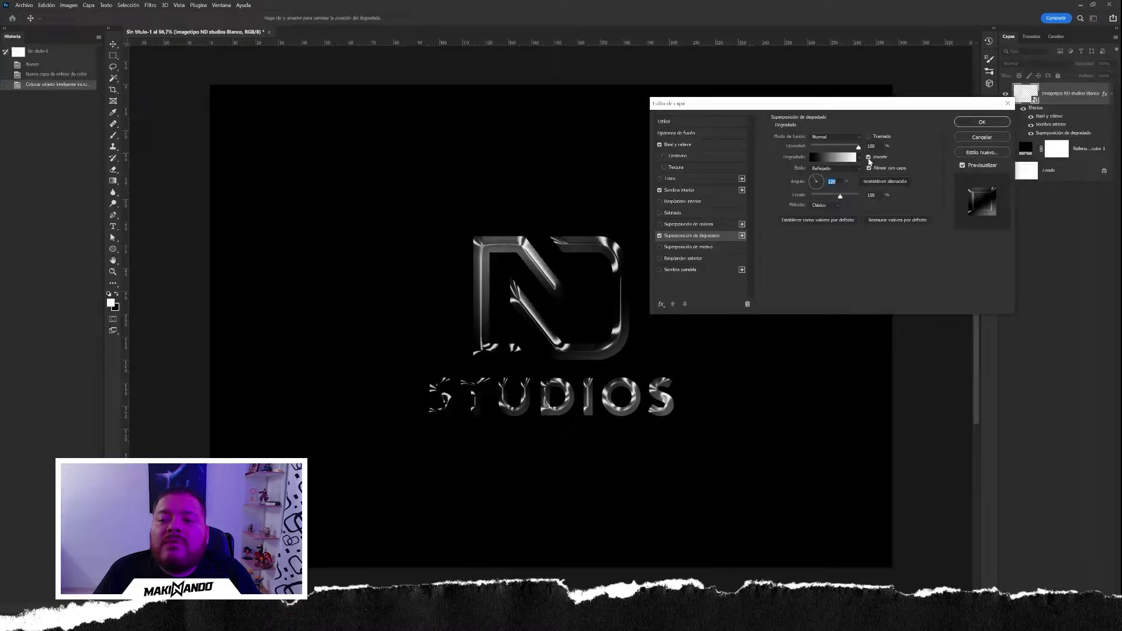
left_click(868, 158)
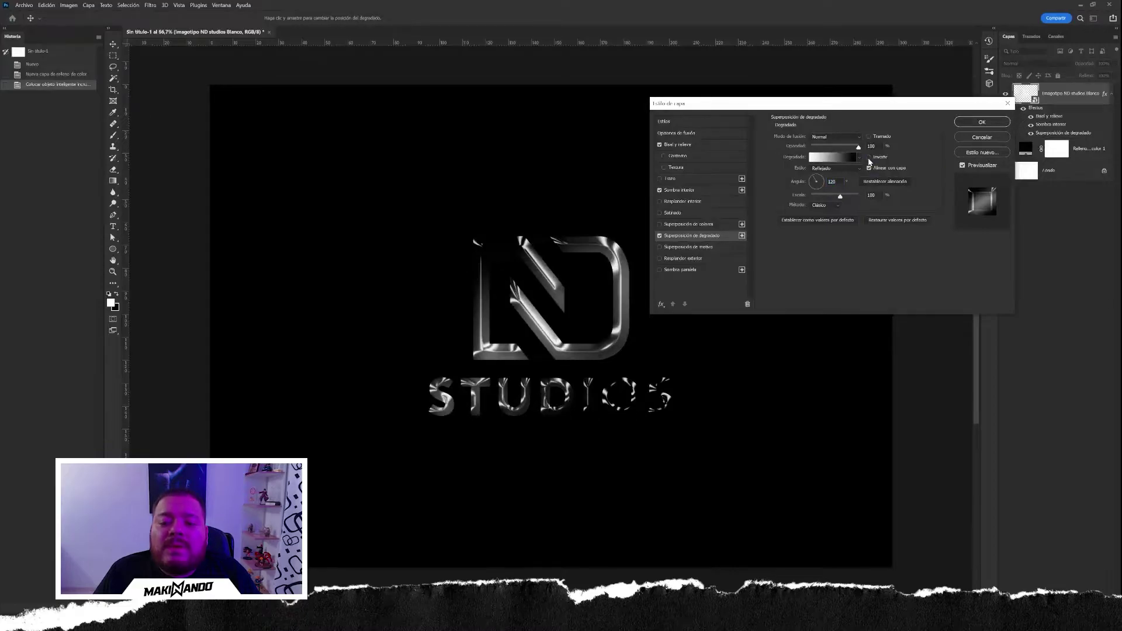
left_click(869, 159)
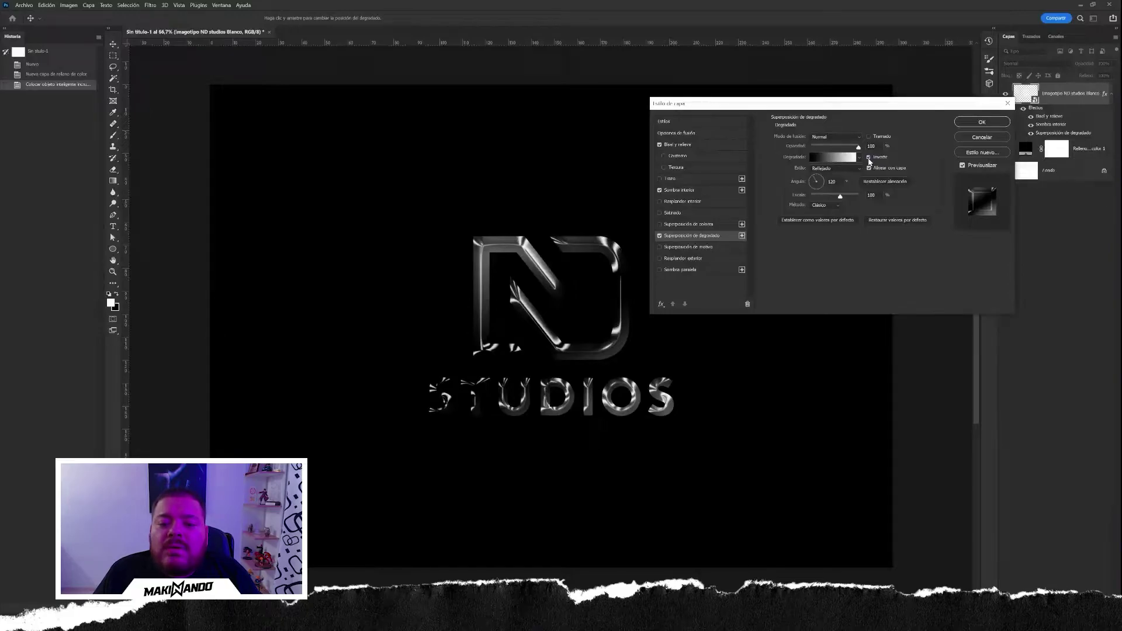
left_click_drag(839, 197, 826, 199)
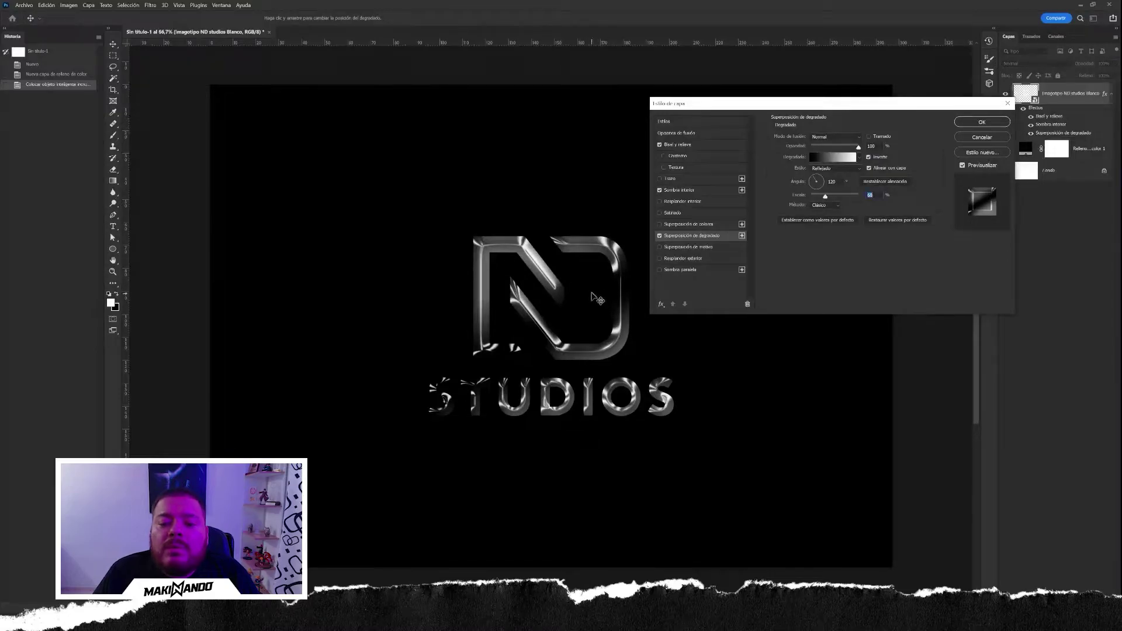
left_click_drag(599, 299, 583, 279)
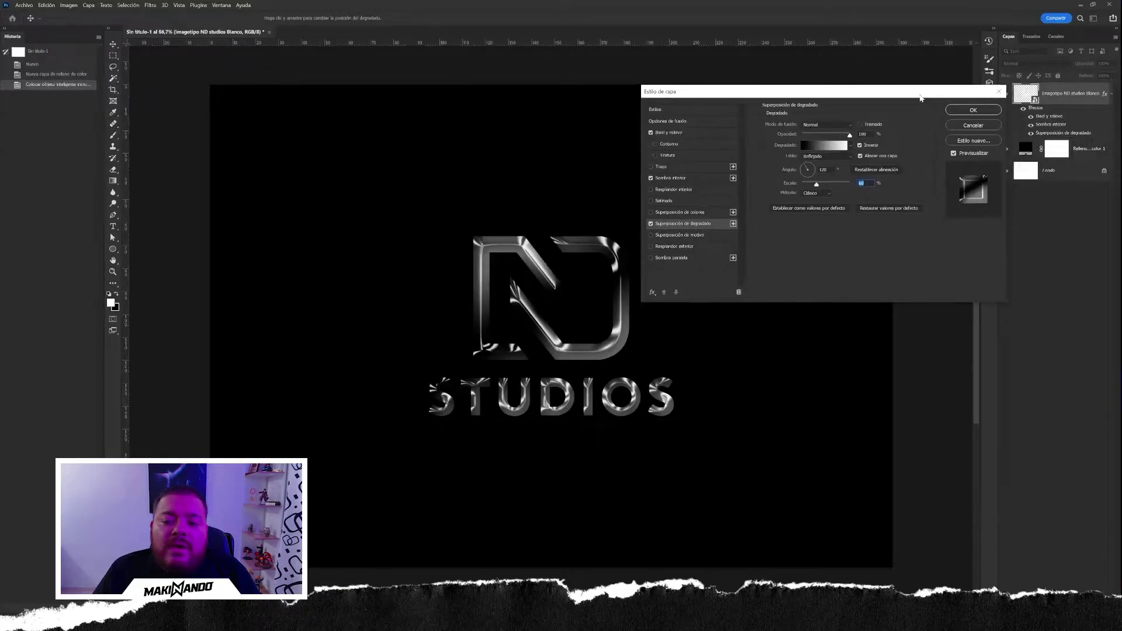
left_click_drag(933, 109, 922, 94)
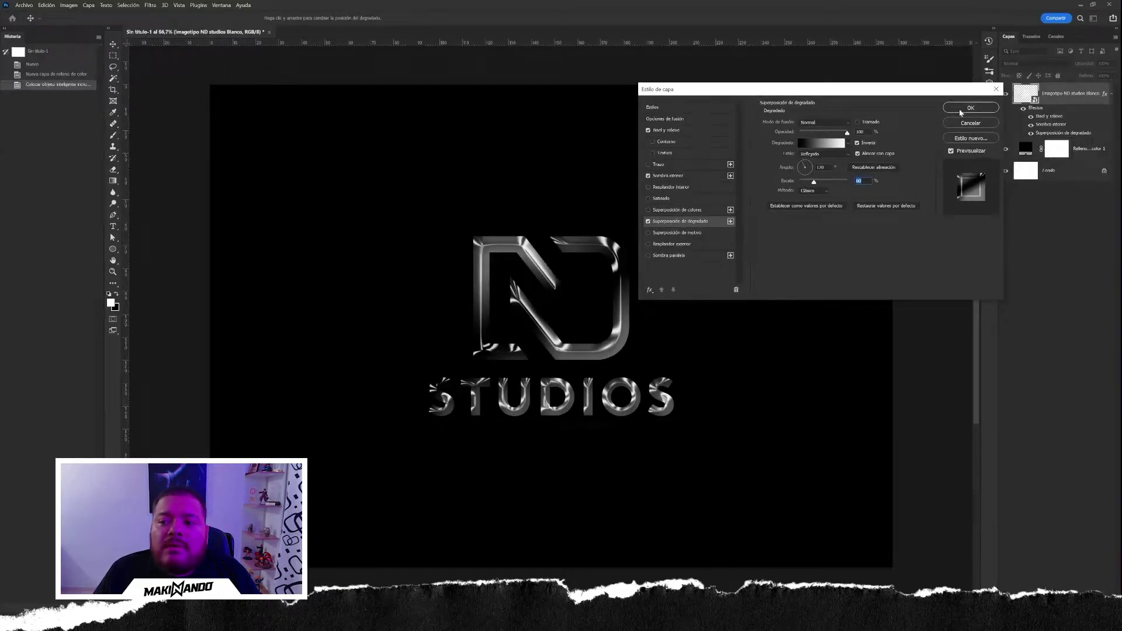
left_click(960, 109)
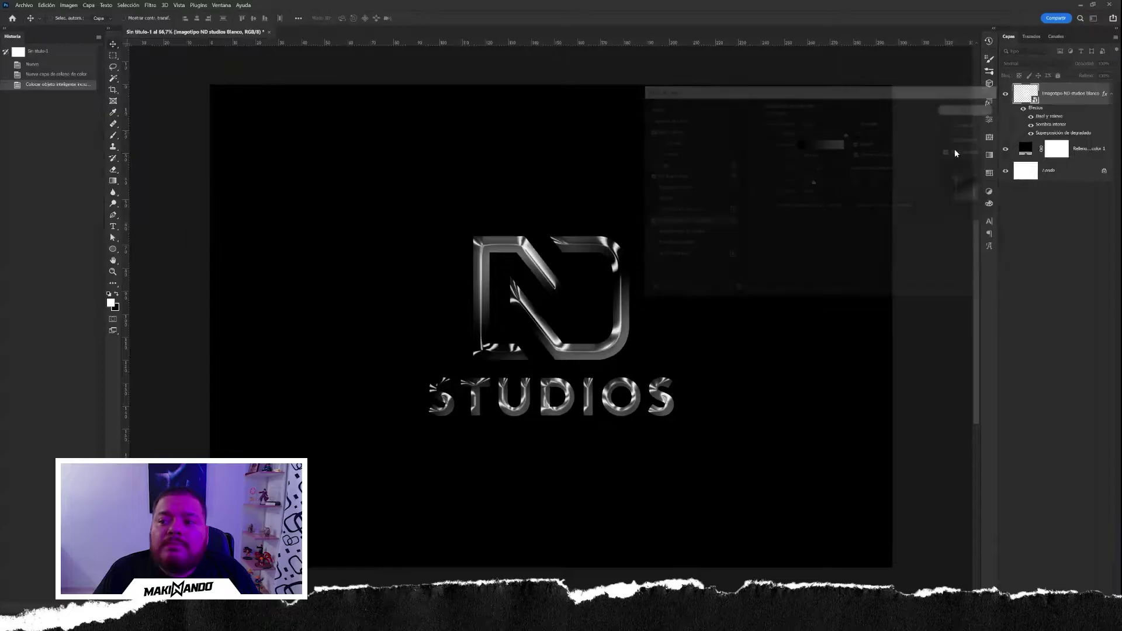
Step: Add a Curves adjustment layer above the logo
left_click(1112, 95)
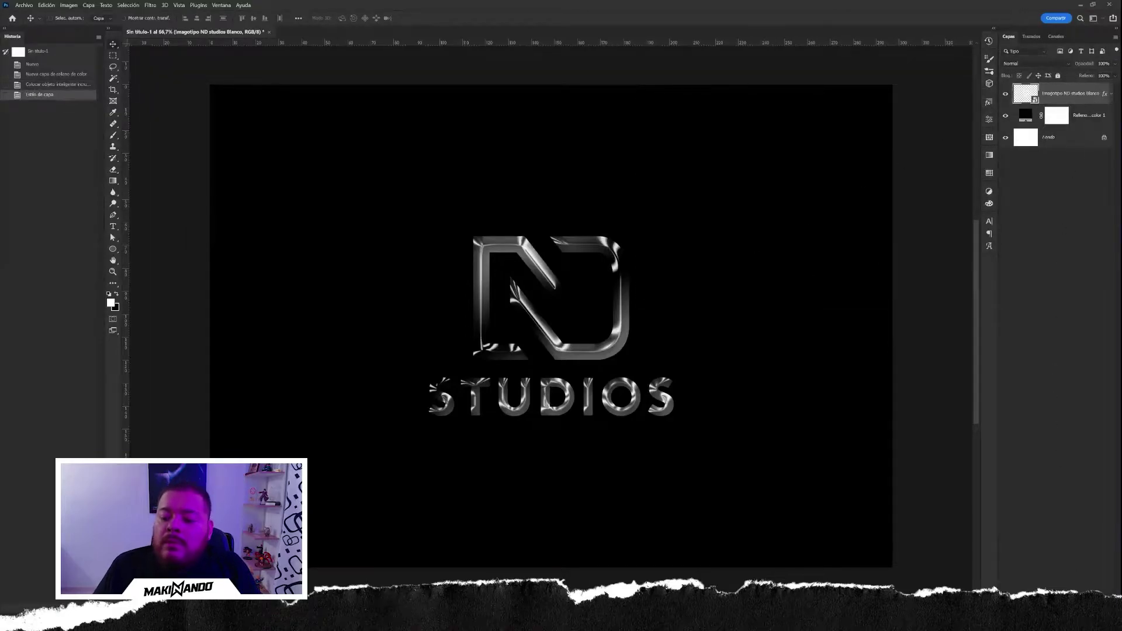
left_click(1070, 618)
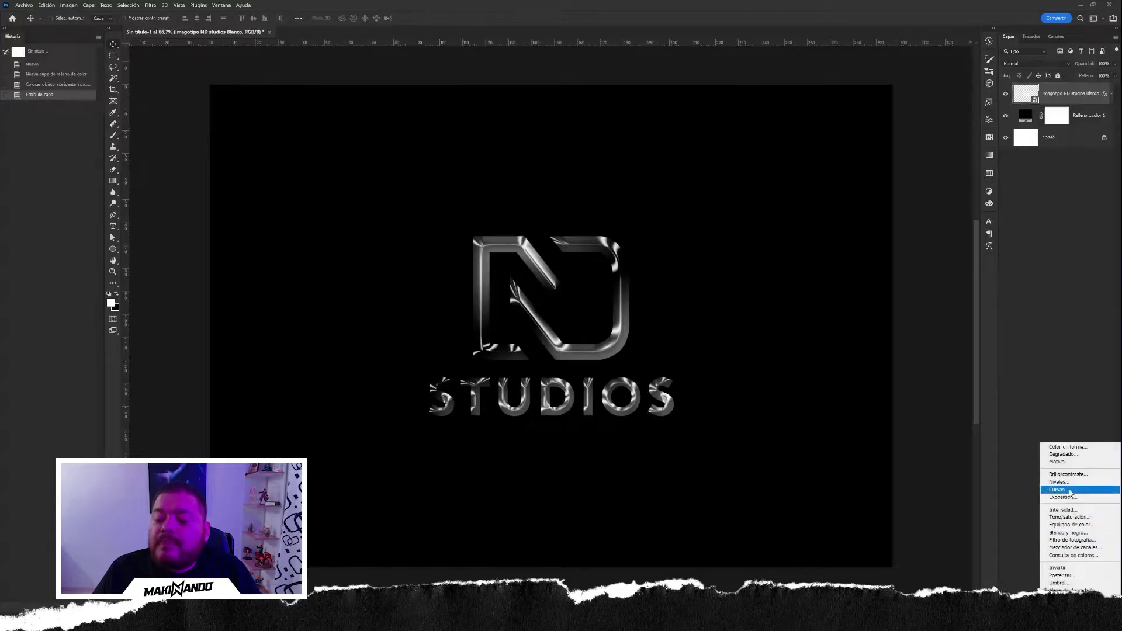
left_click(1070, 490)
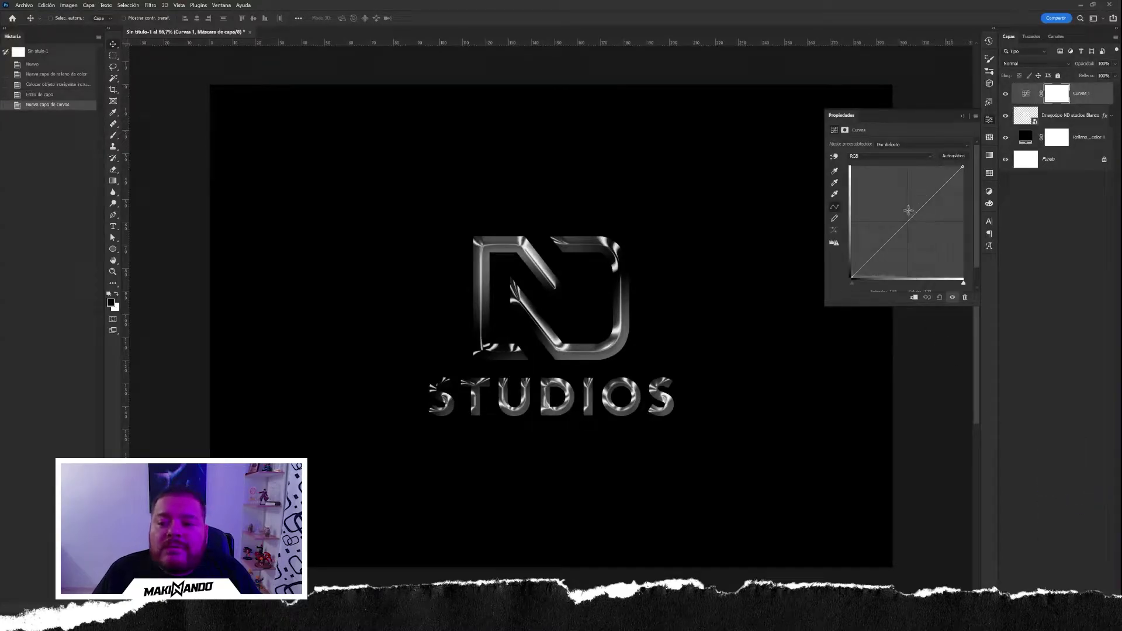
Step: Drag two curve points into a steep wave shape for brighter, contrasty reflections
left_click(889, 239)
left_click(934, 195)
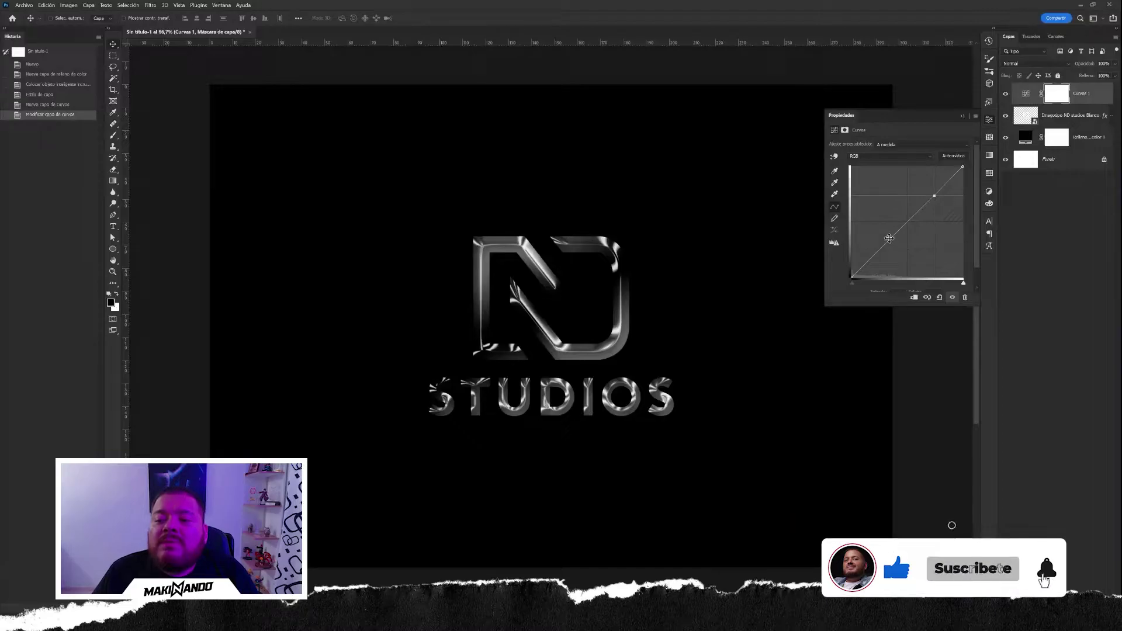
left_click_drag(891, 240, 878, 172)
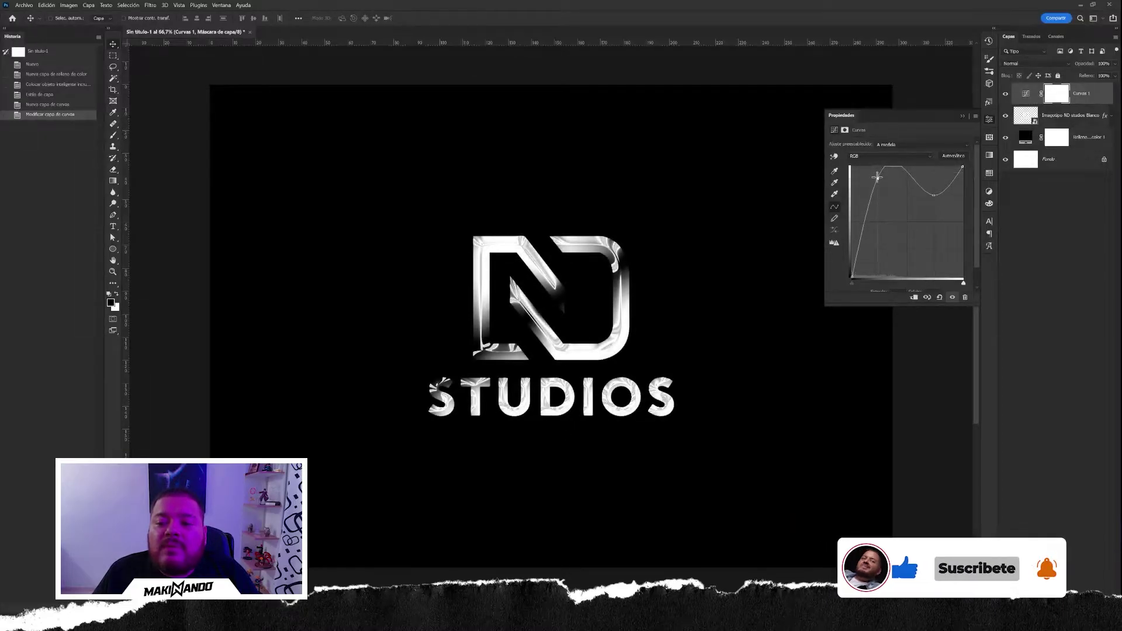
mouse_move(878, 171)
left_mouse_down()
mouse_move(927, 225)
mouse_move(938, 270)
left_mouse_up()
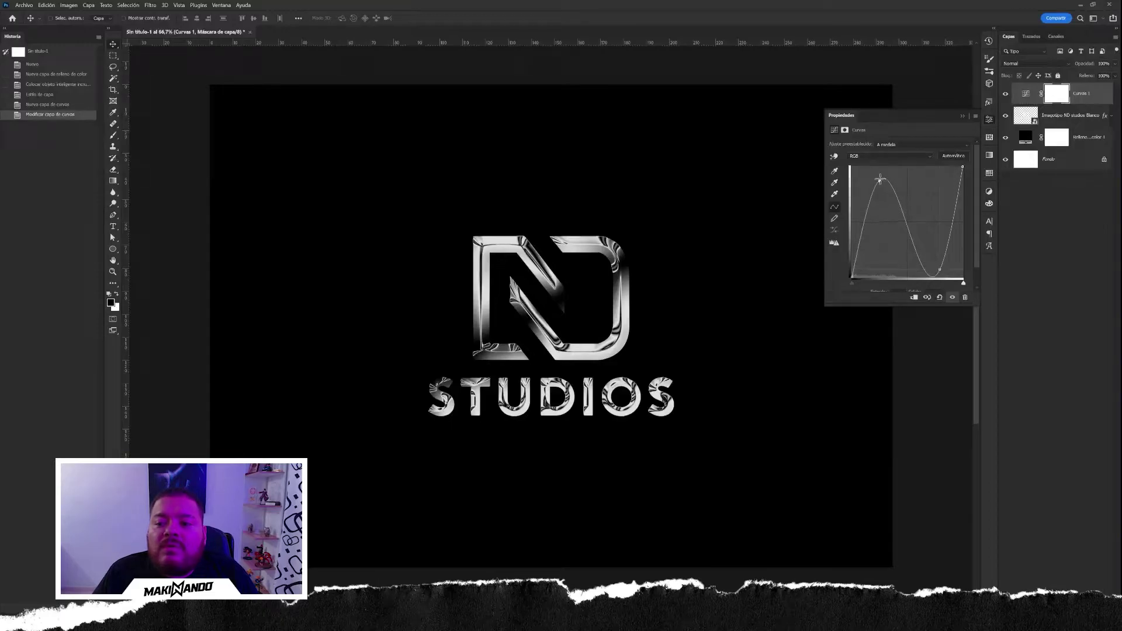
left_click_drag(879, 179, 886, 170)
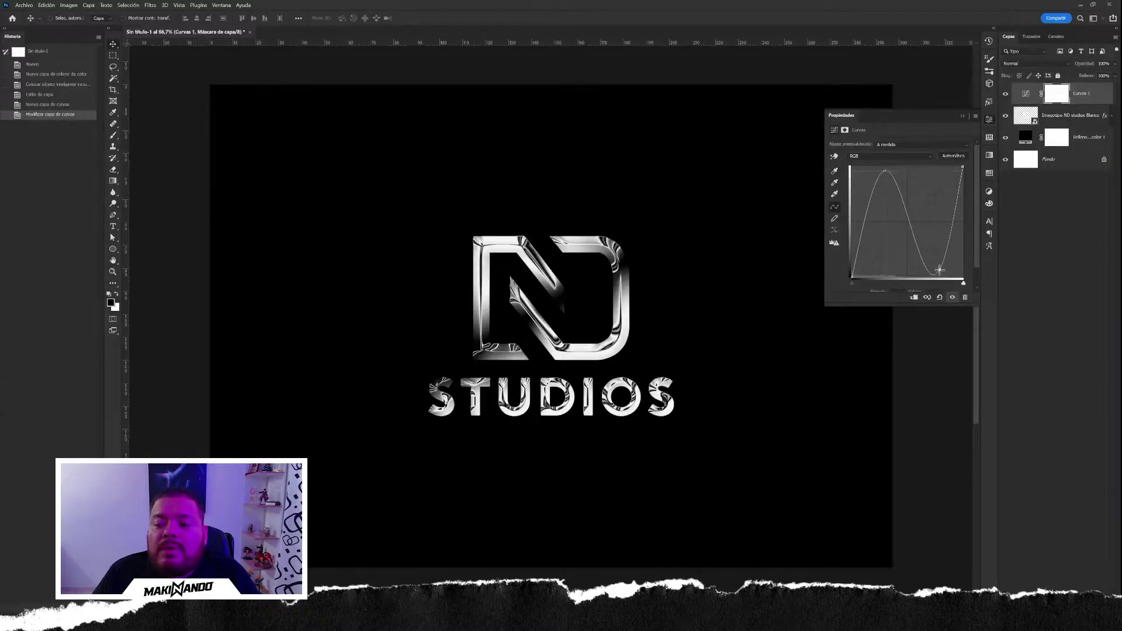
left_click_drag(936, 272, 934, 273)
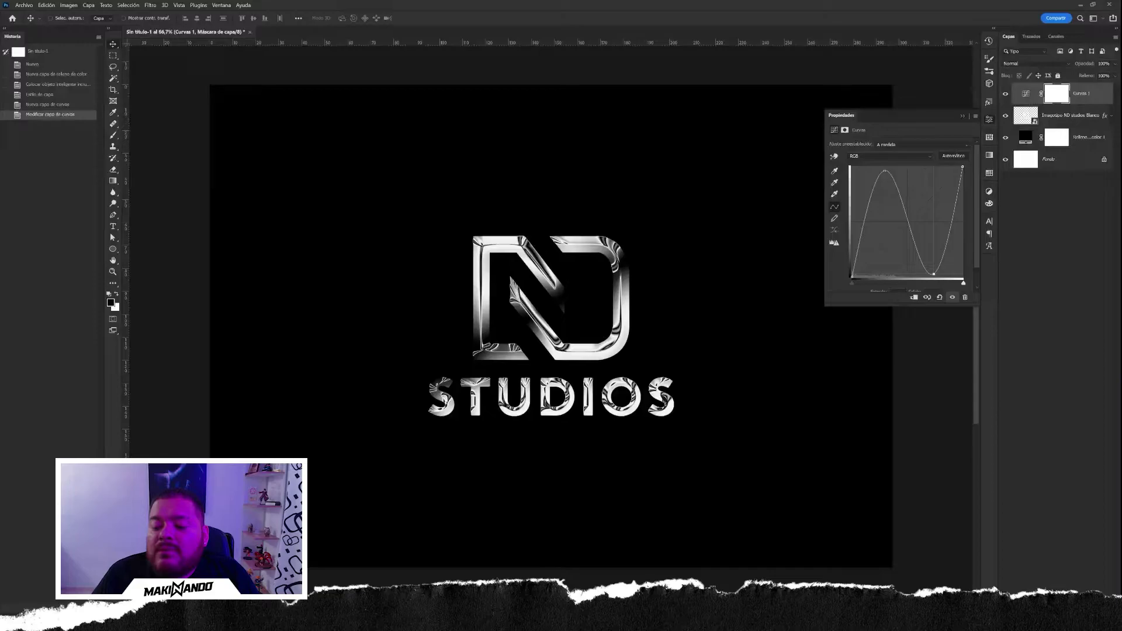
left_click(1041, 614)
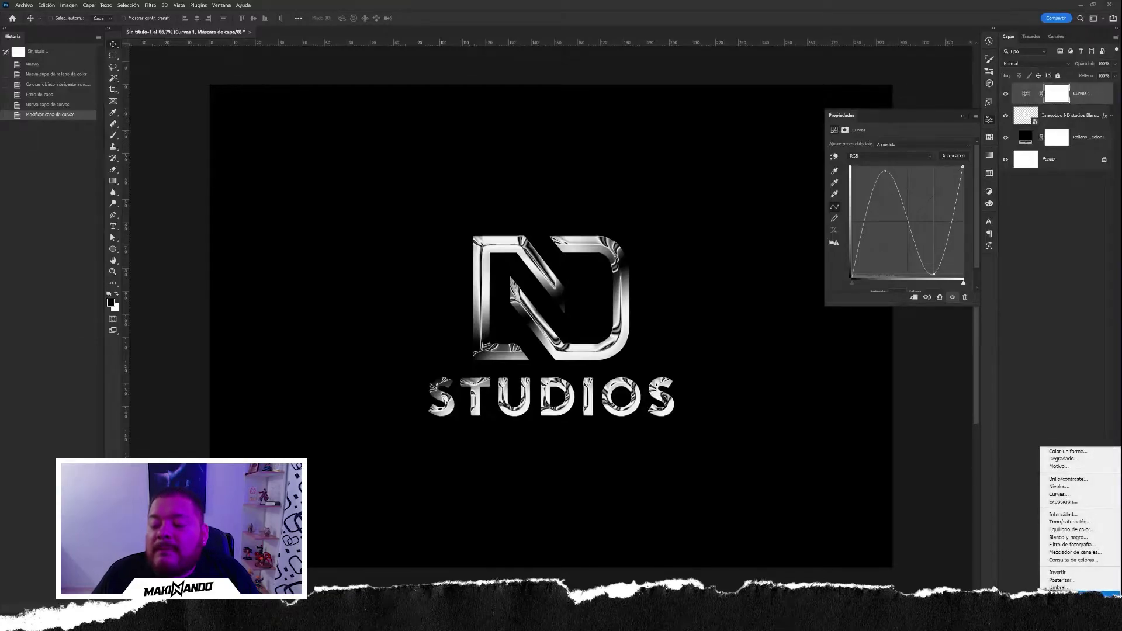
Step: Add a Gradient Map adjustment layer and open its Gradient Editor
left_click(1098, 594)
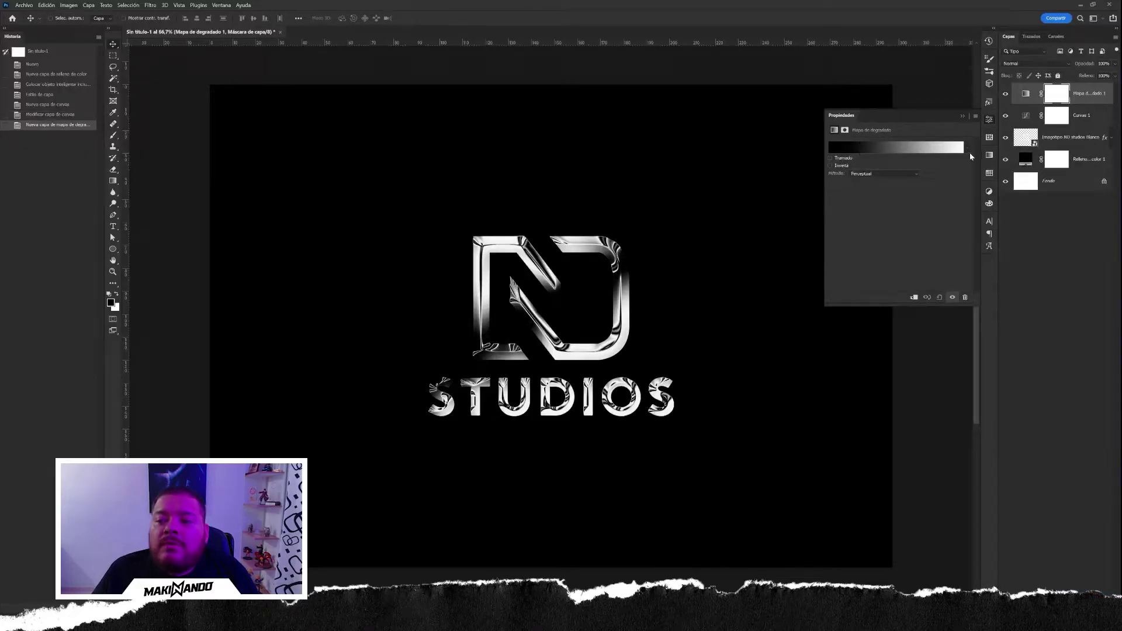
left_click(967, 150)
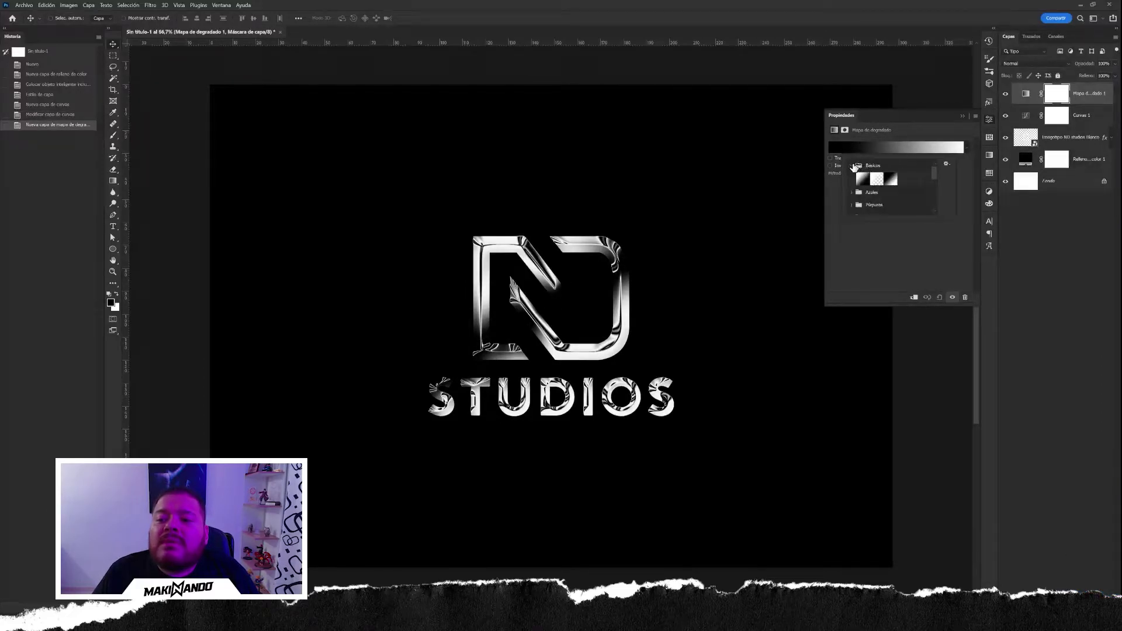
left_click(853, 166)
left_click(856, 178)
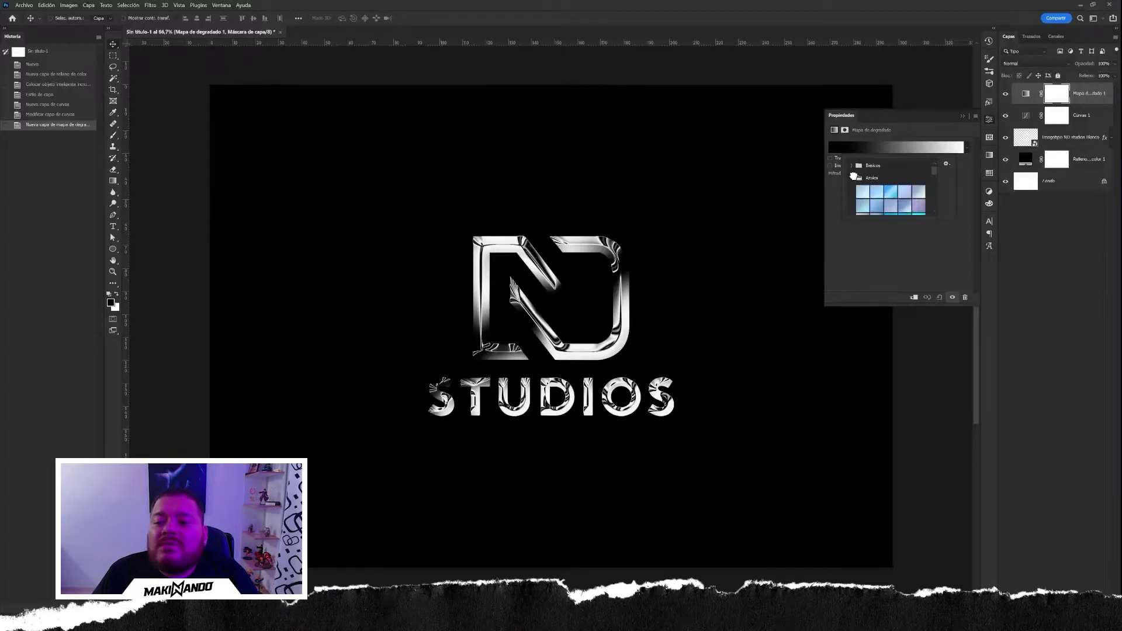
left_click(865, 146)
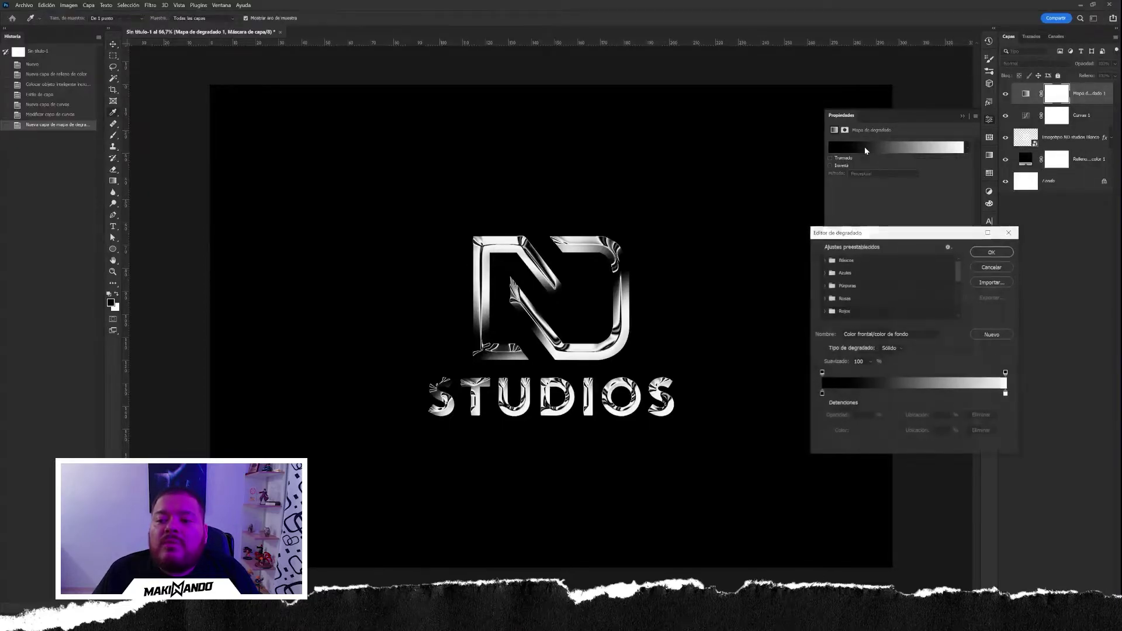
left_click_drag(887, 233, 819, 126)
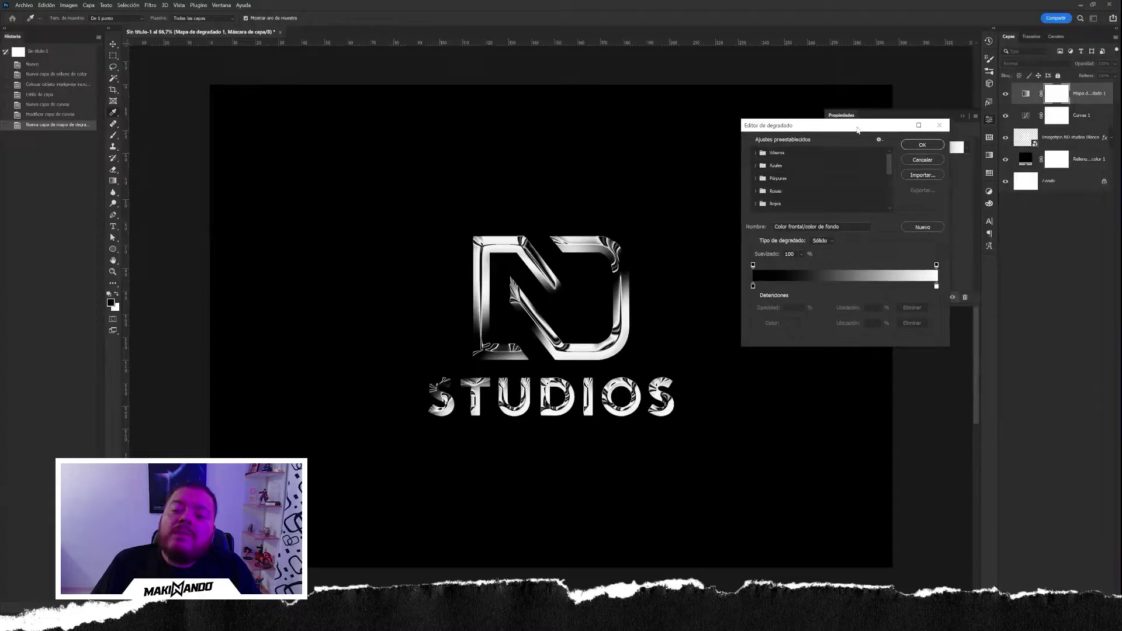
Step: Choose the Púrpura_19 preset from the Púrpuras folder and confirm it
left_click(755, 179)
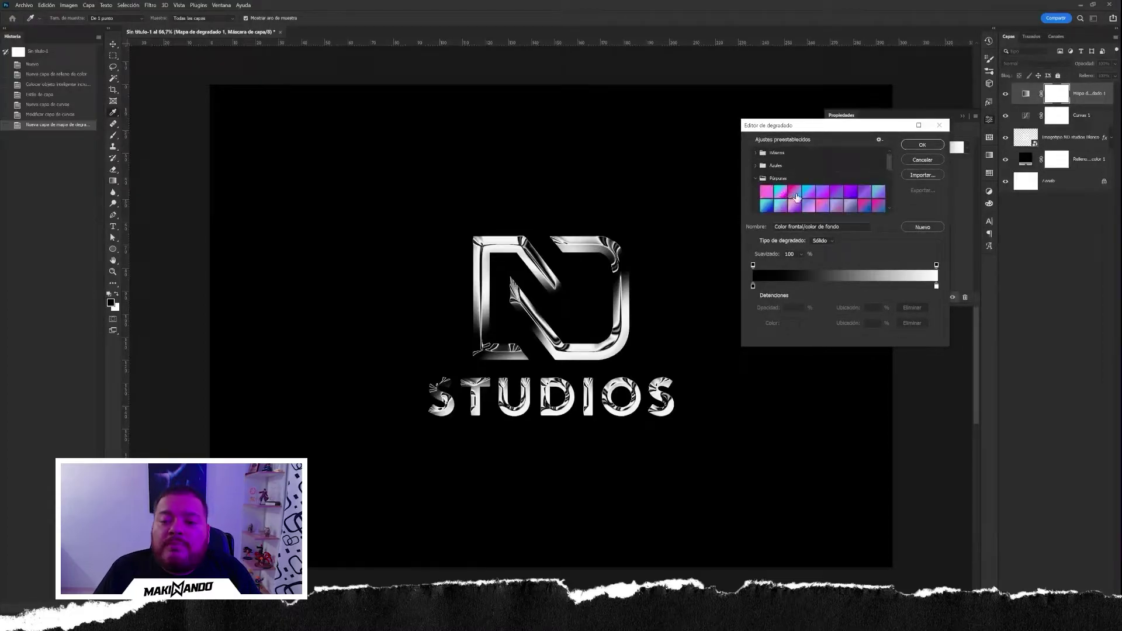
left_click(799, 190)
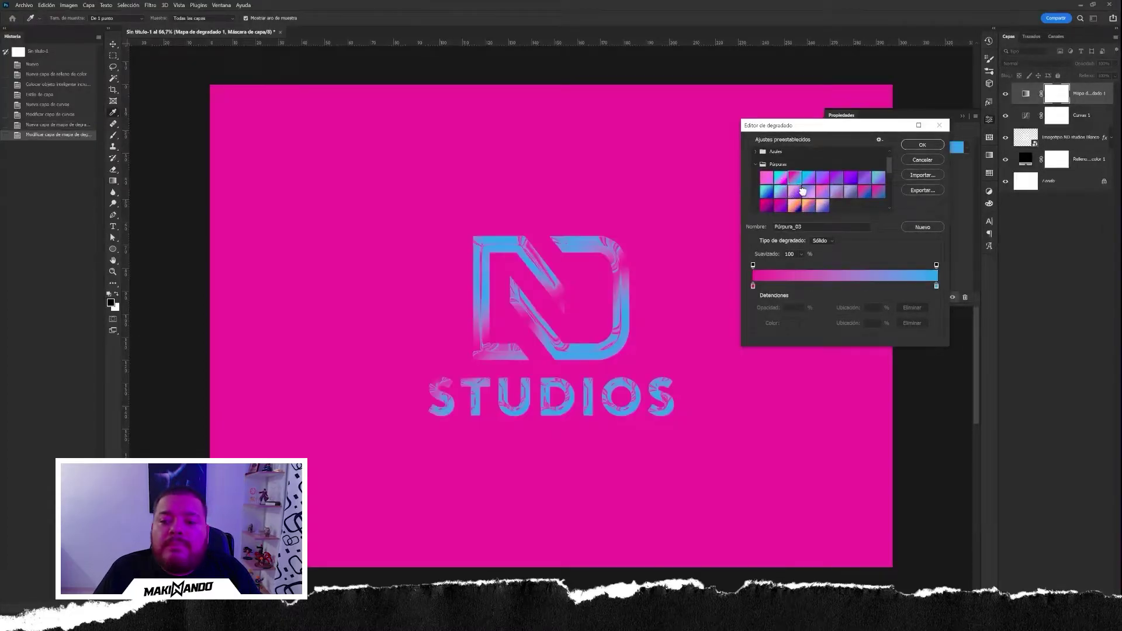
left_click(808, 191)
left_click(821, 205)
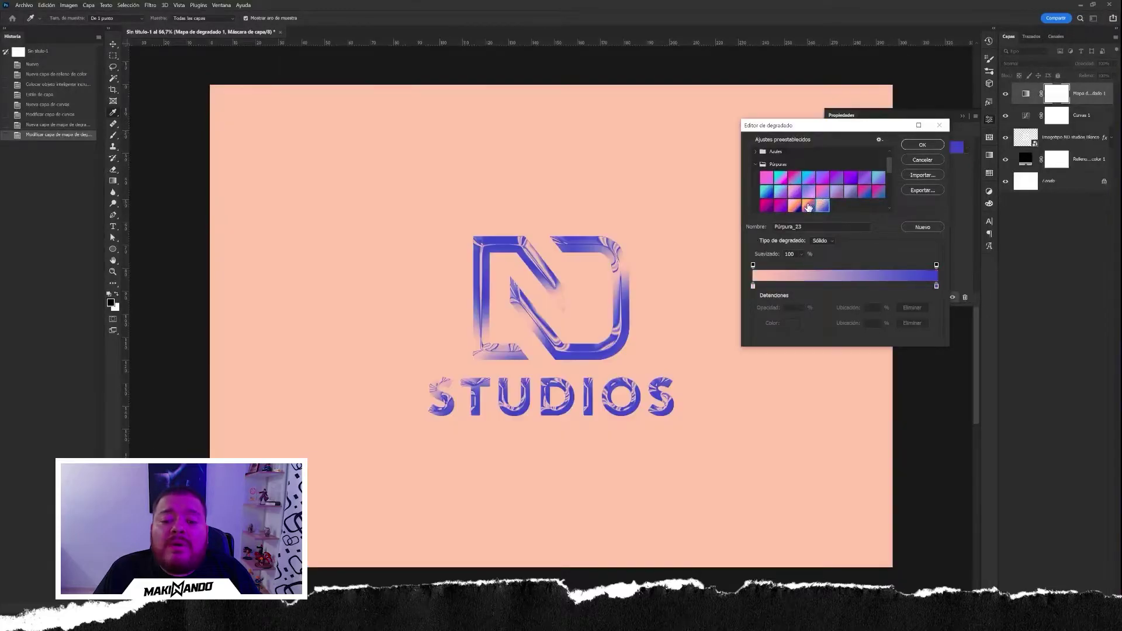
left_click(787, 189)
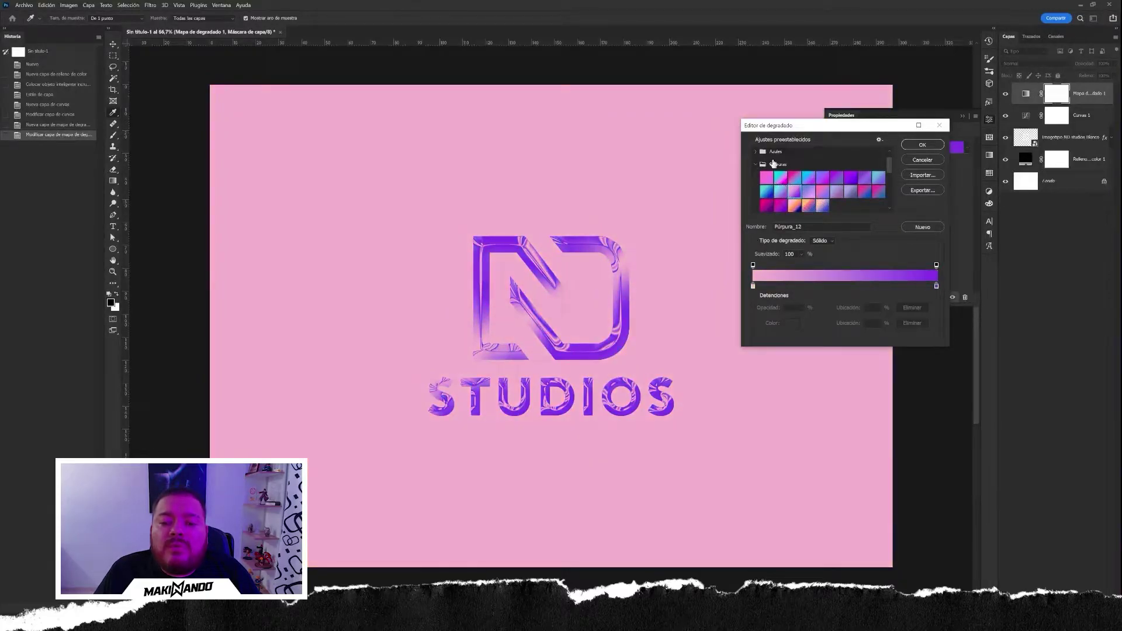
left_click(773, 204)
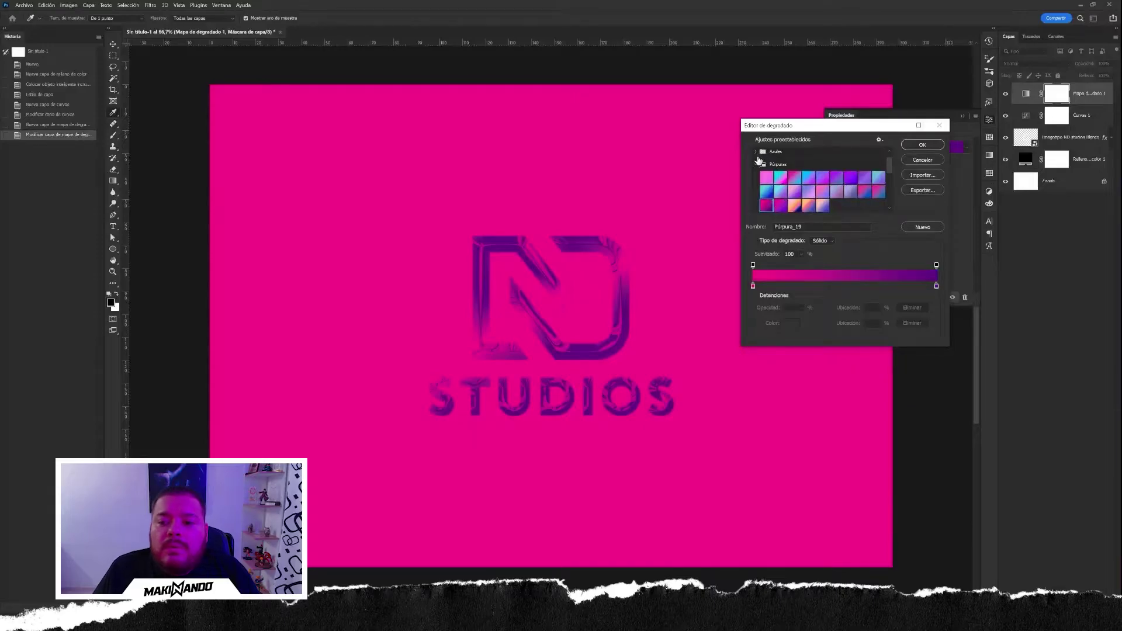
left_click(756, 164)
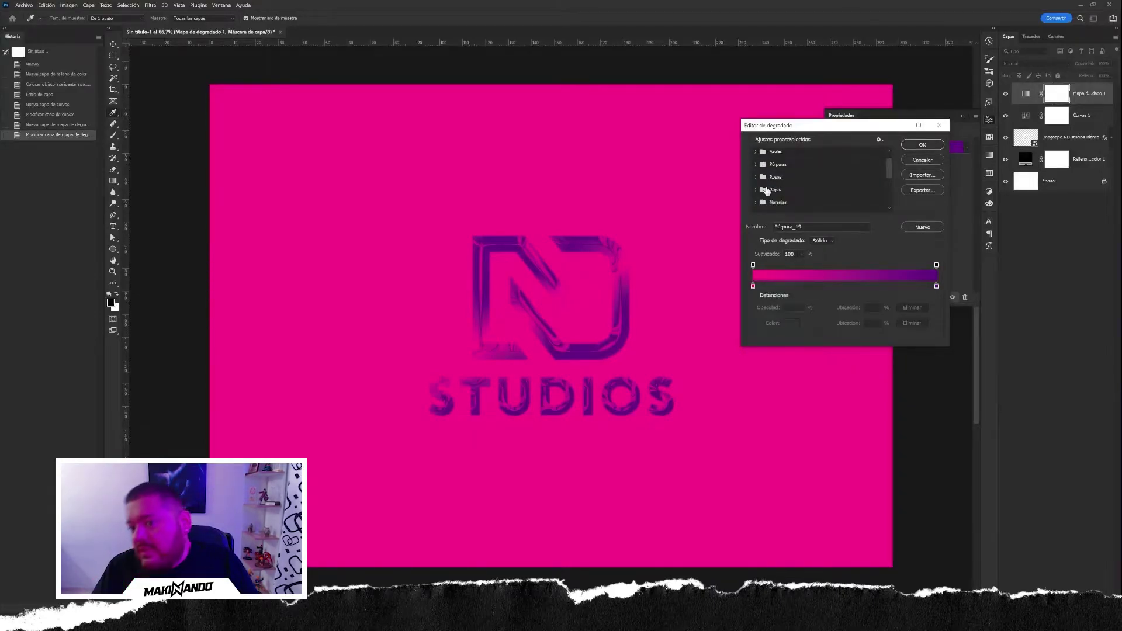
scroll(782, 198, "down", 1)
scroll(789, 202, "down", 1)
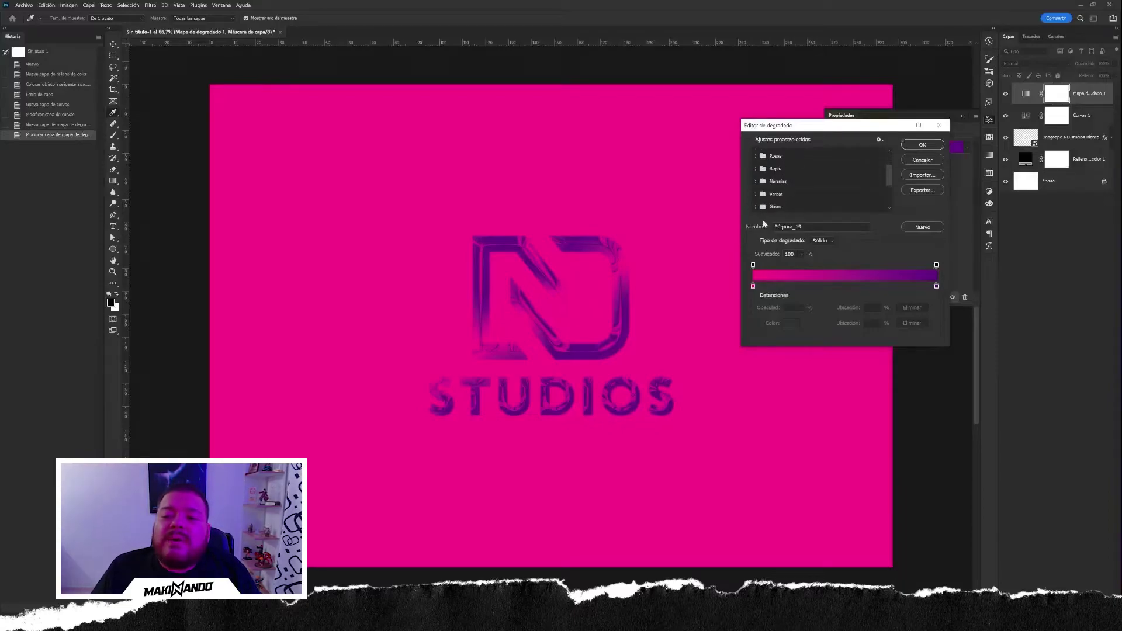
scroll(780, 205, "down", 1)
scroll(785, 205, "down", 2)
scroll(783, 202, "down", 1)
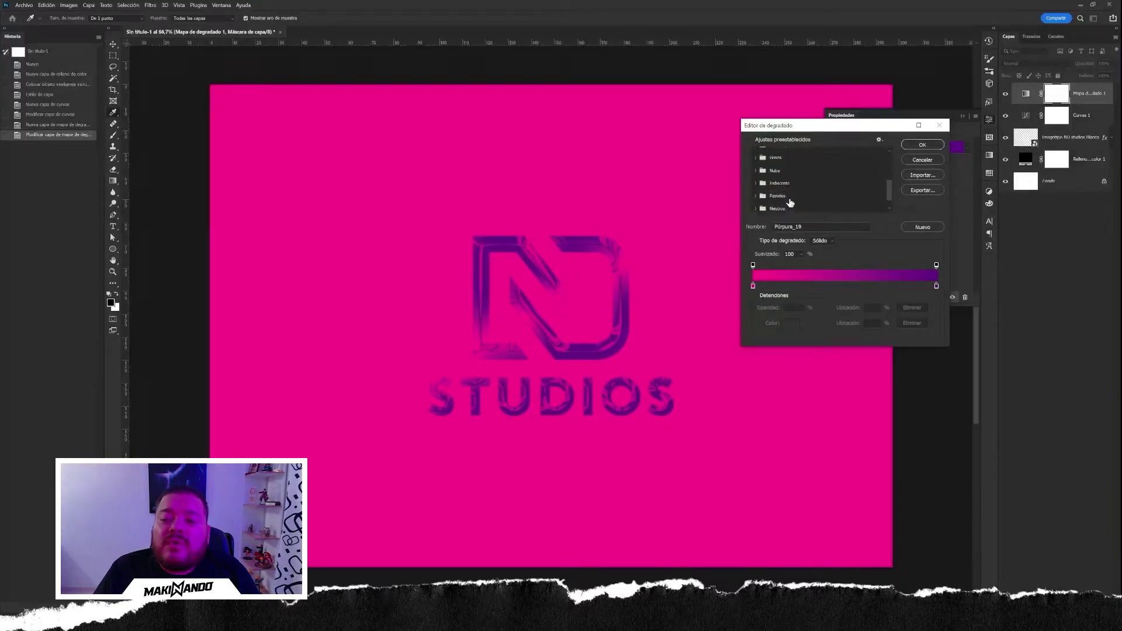
left_click(924, 144)
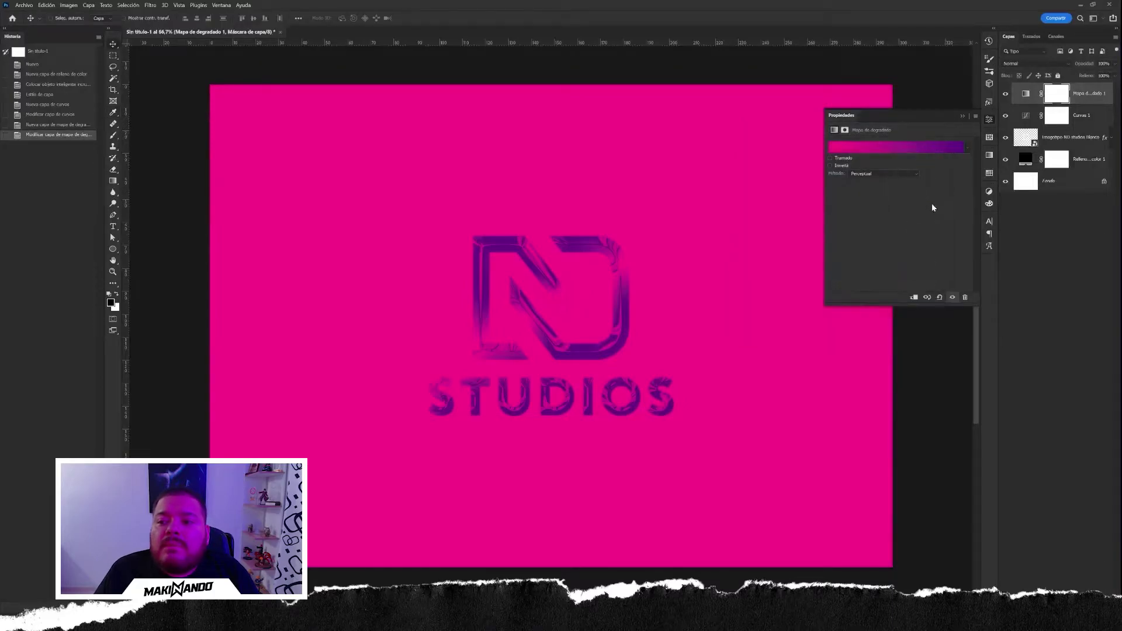
Step: Put the logo layer into a new group and rename the group
left_click(1054, 137)
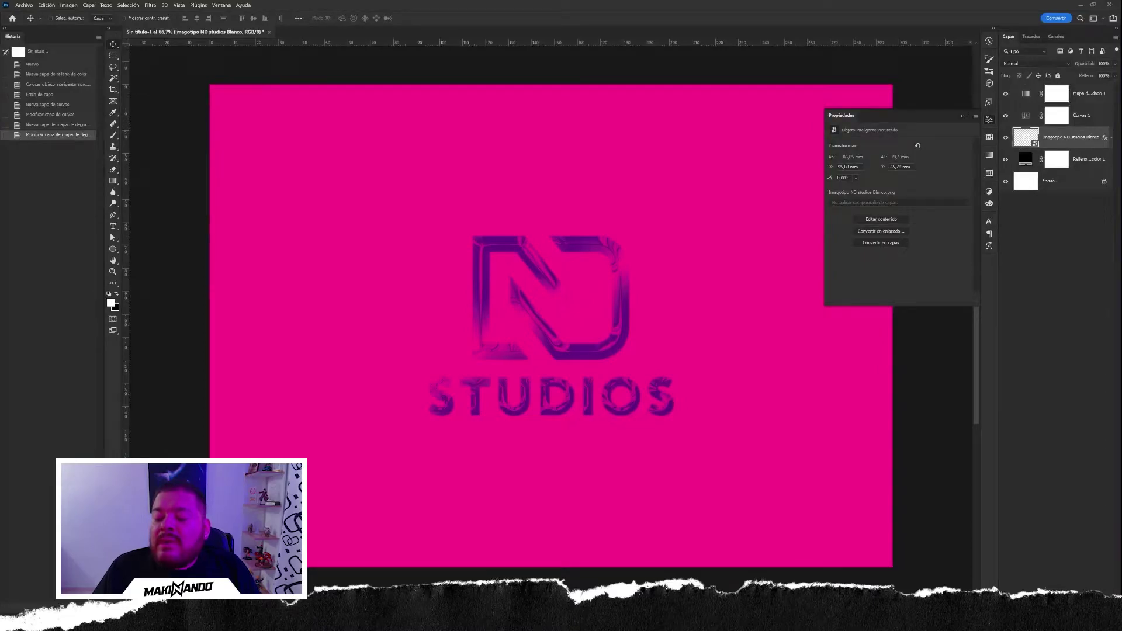
key("ctrl+g")
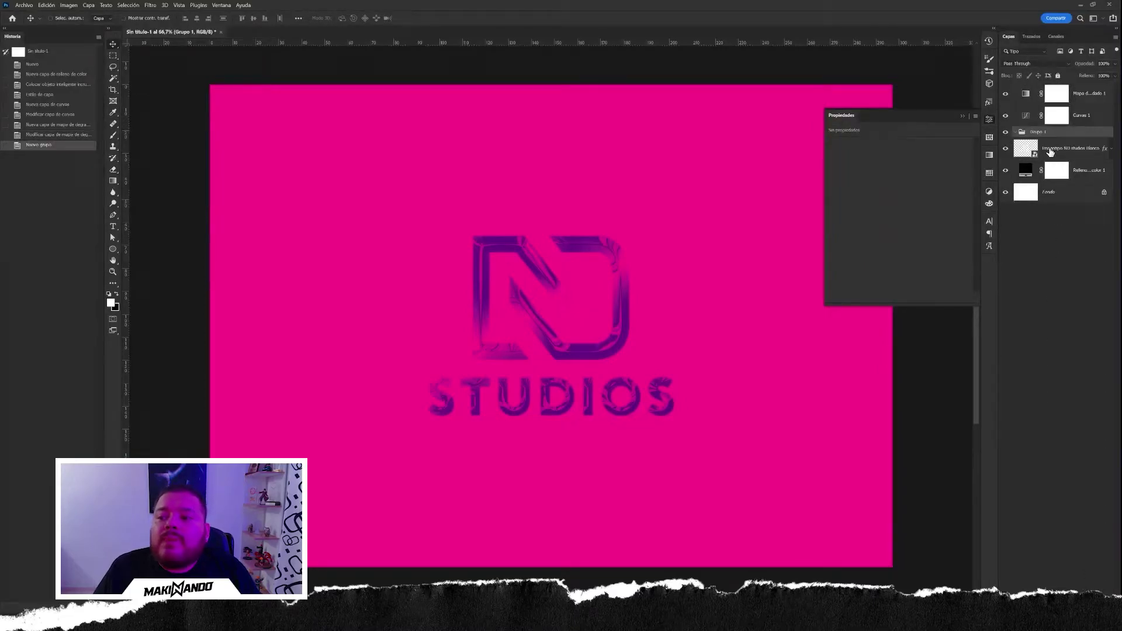
left_click_drag(1054, 147, 1051, 138)
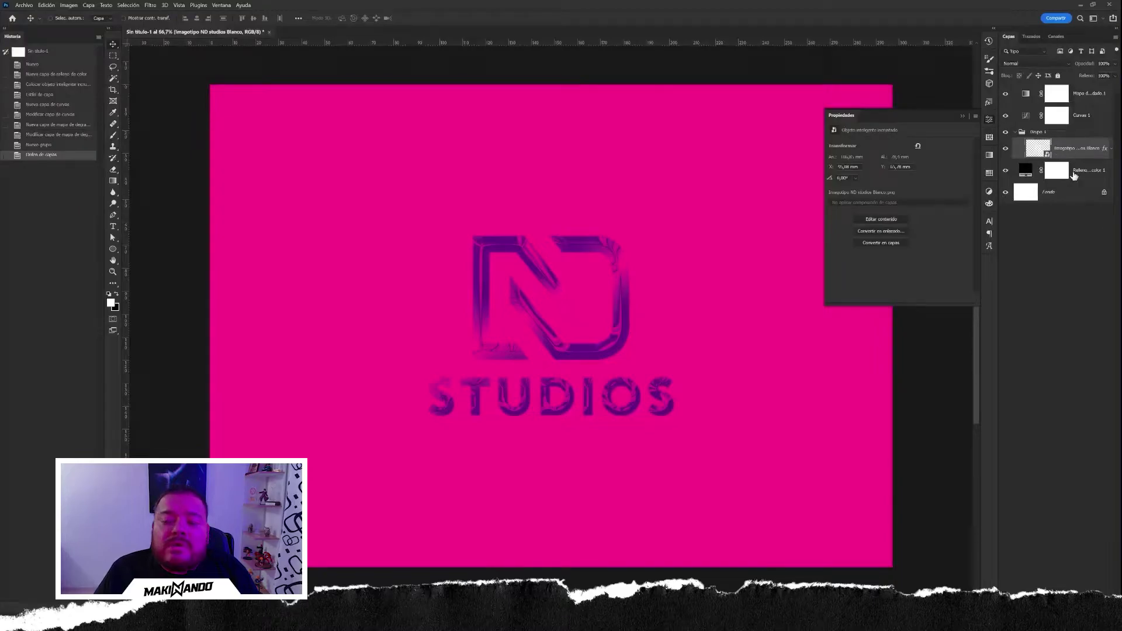
double_click(1037, 132)
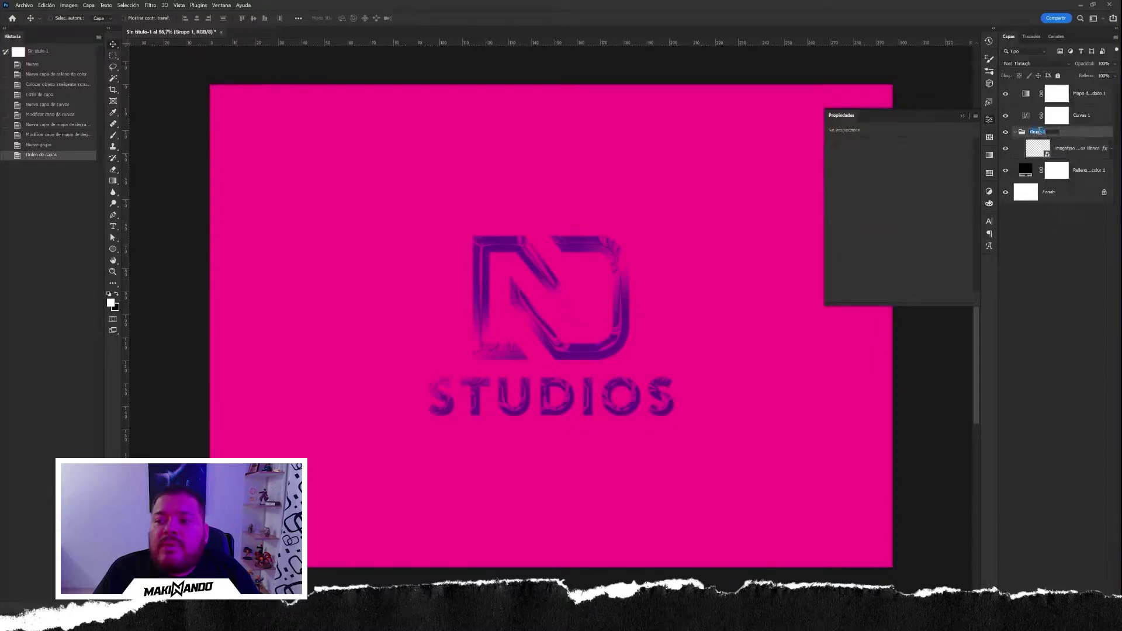
type("mono")
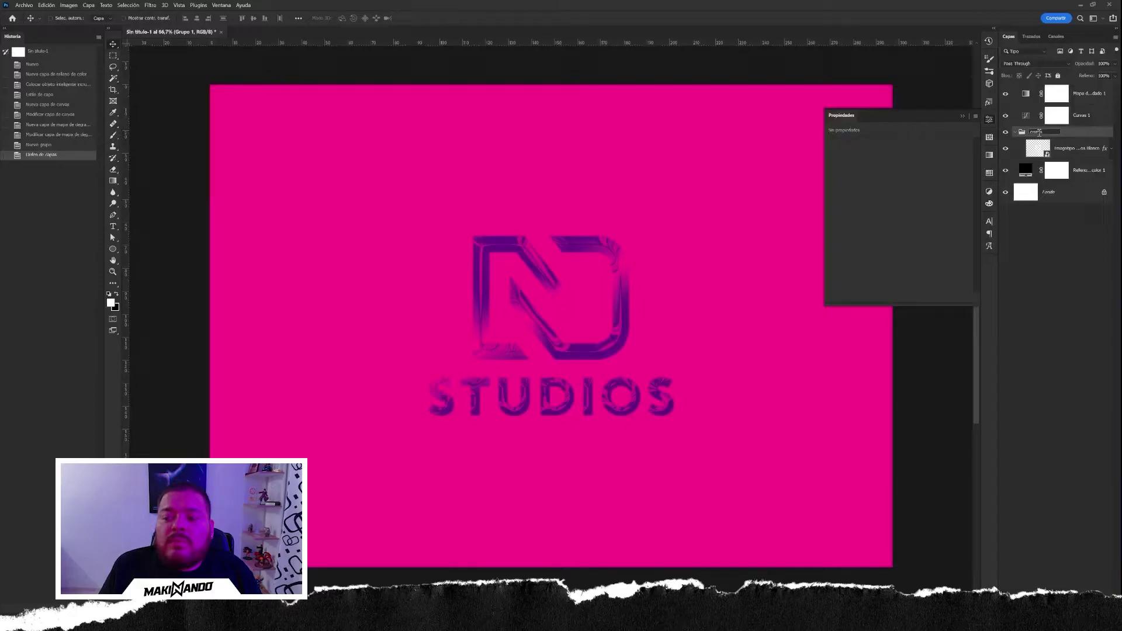
key("Return")
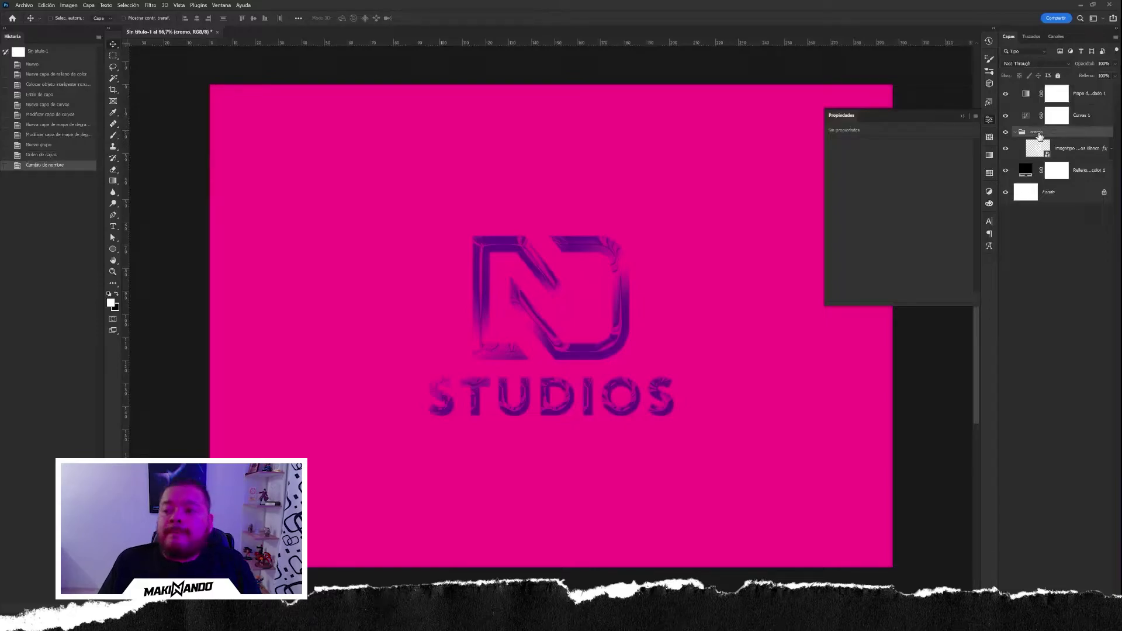
Step: Clip the Curves and Gradient Map layers to the logo group, then select the Gradient Map
left_click(1103, 114)
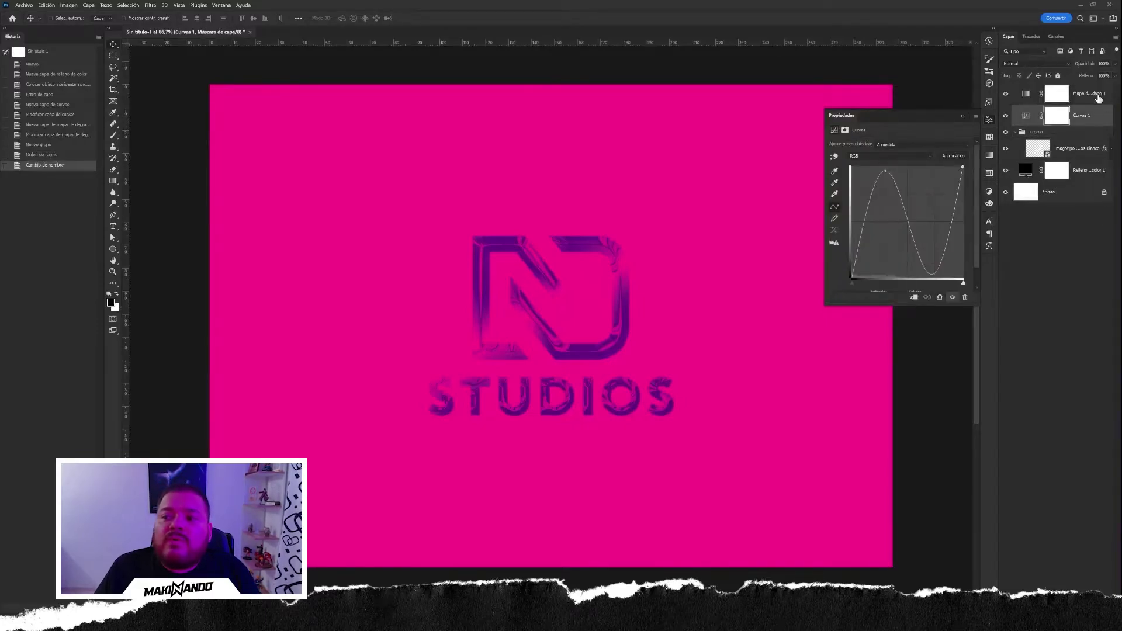
left_click(1098, 98, "shift")
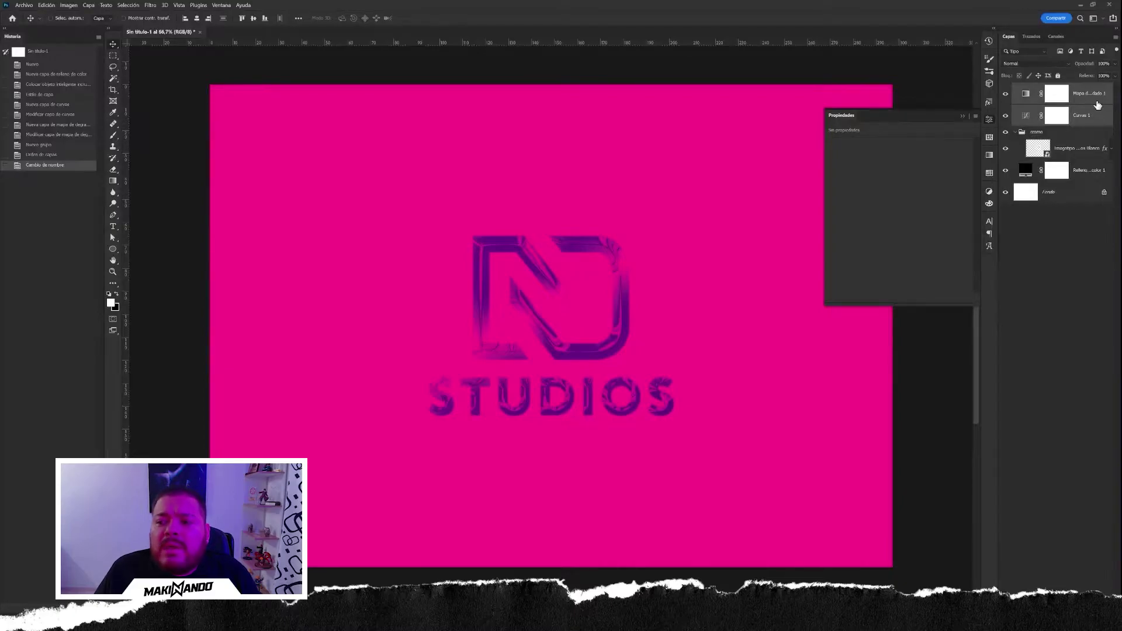
right_click(1097, 104)
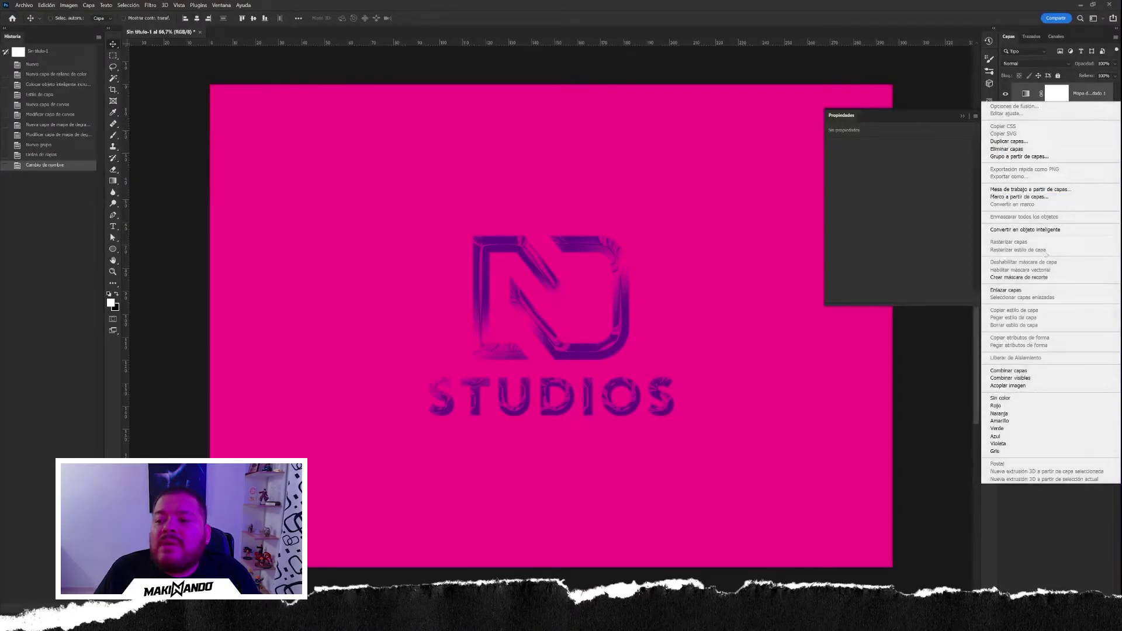
left_click(1037, 278)
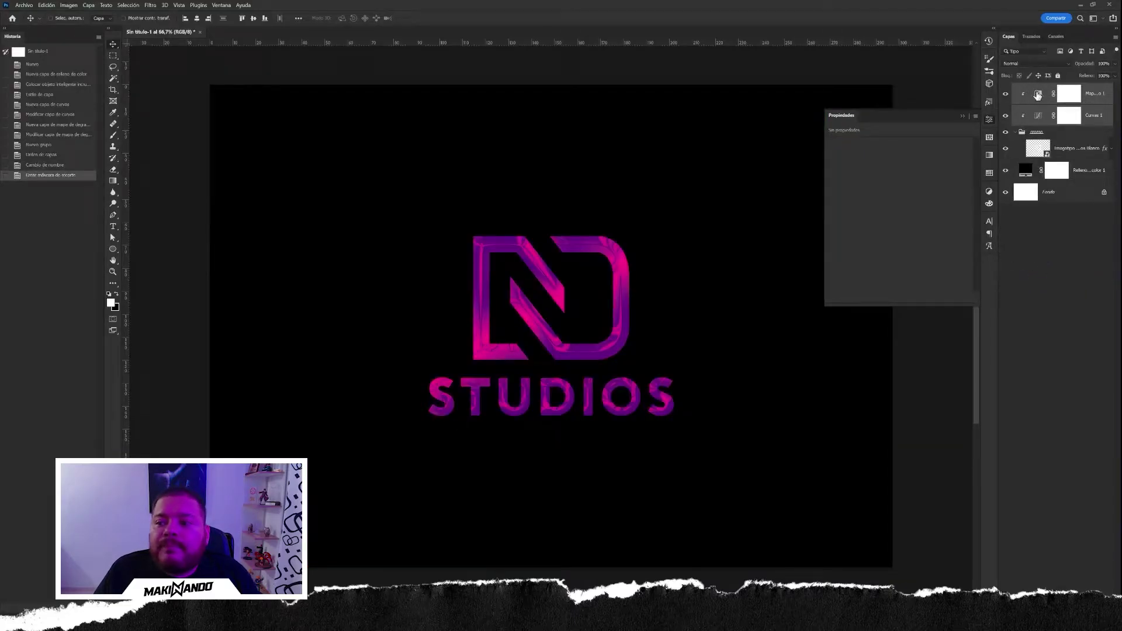
left_click(1037, 95)
Step: Set the gradient map's left stop to white (ffffff) and slide it to 34%
left_click(902, 147)
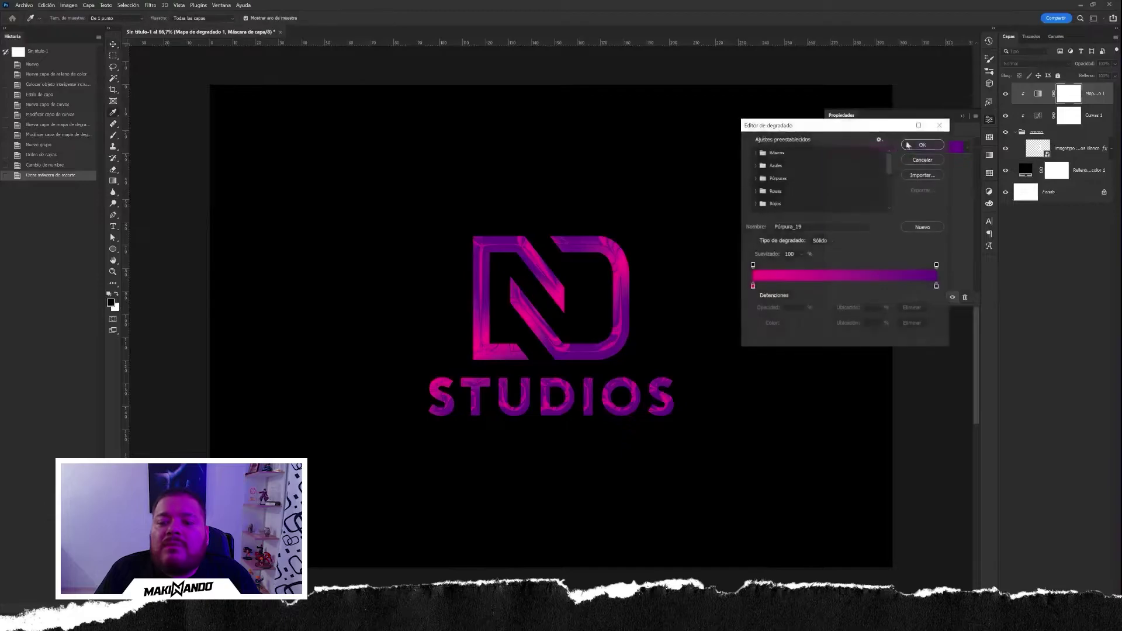
left_click(753, 286)
left_click(789, 323)
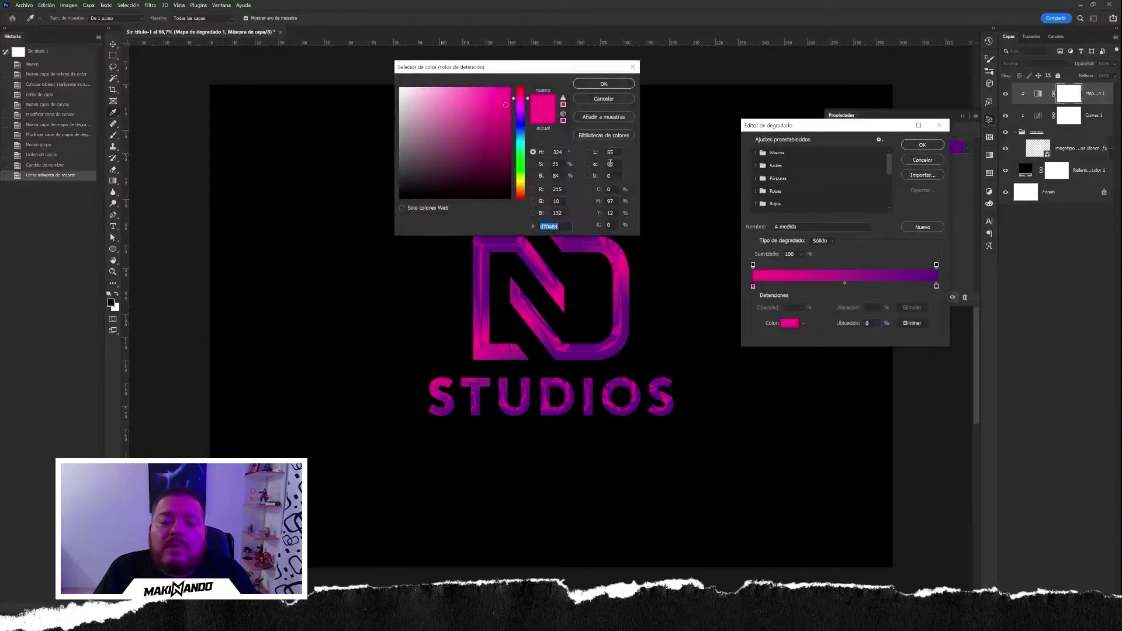
type("ffffff")
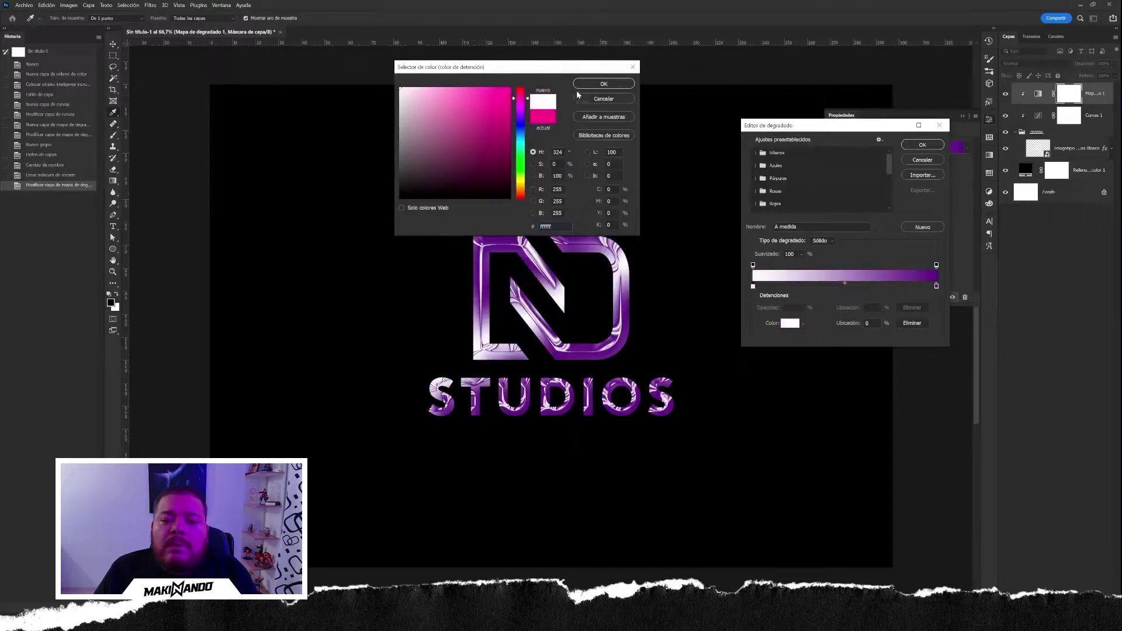
left_click(584, 84)
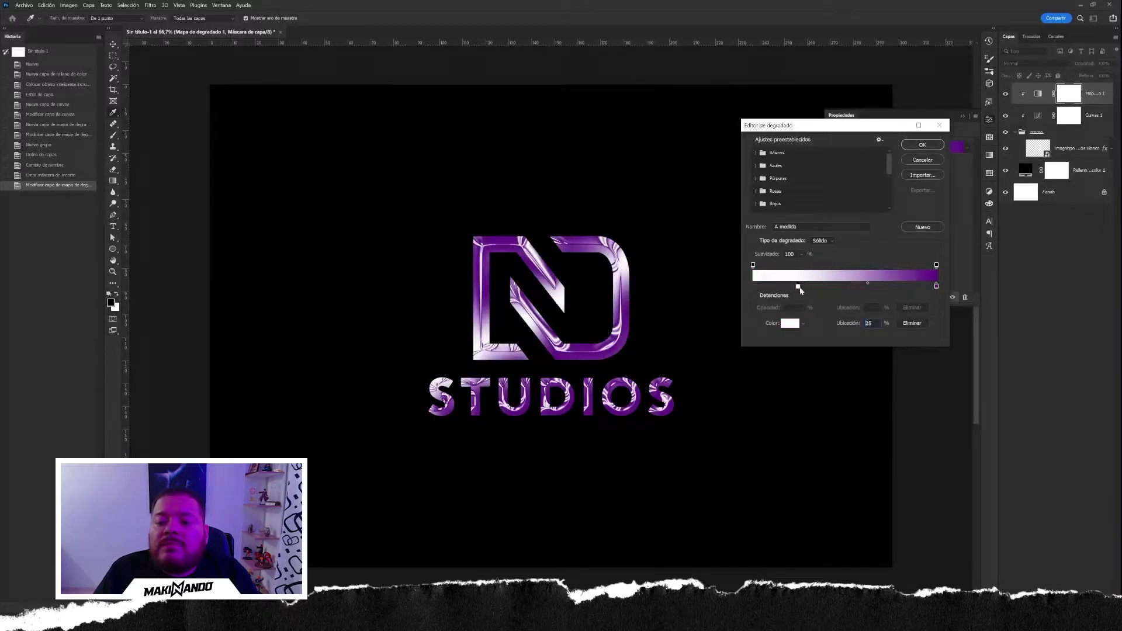
left_click_drag(753, 287, 814, 286)
Step: Add a fully saturated lime green stop at the gradient's start
left_click(753, 286)
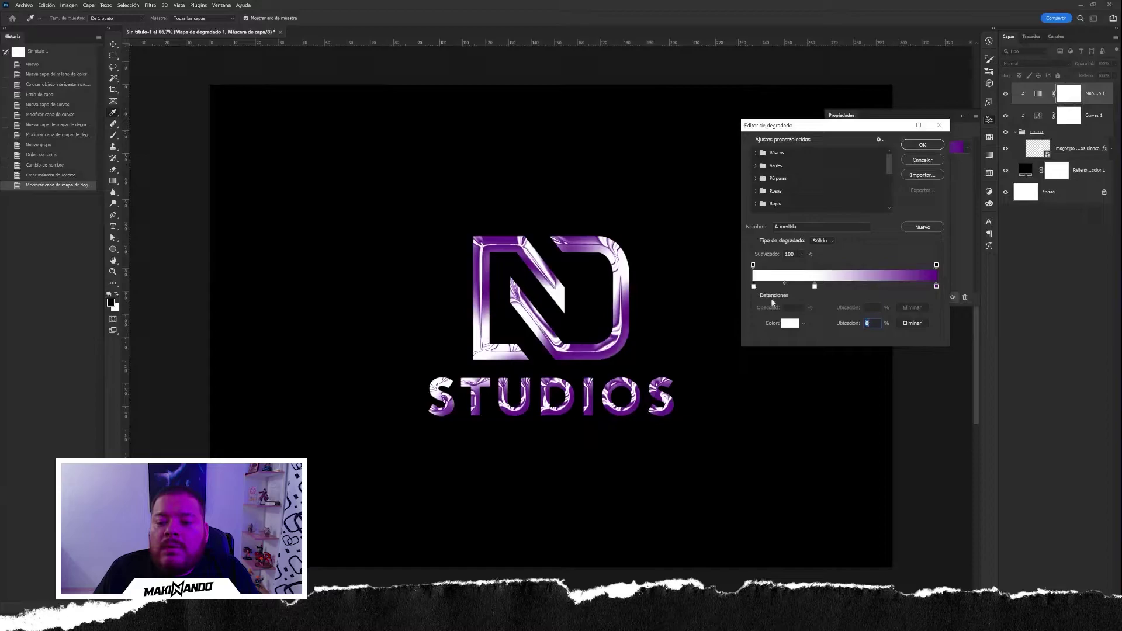
left_click(788, 325)
left_click_drag(517, 136, 516, 176)
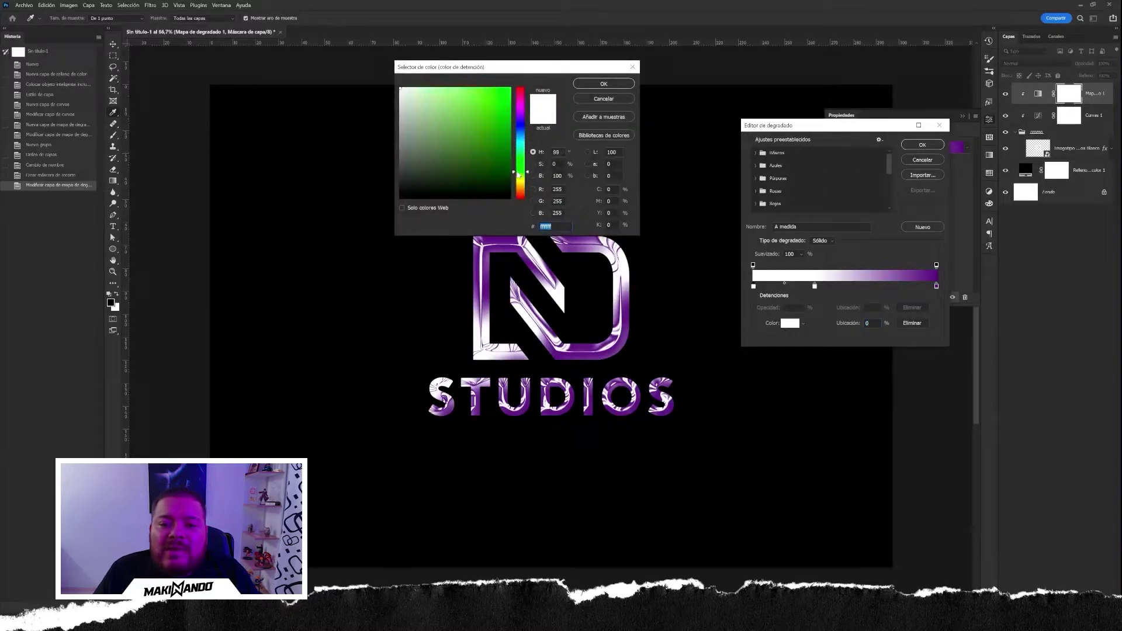
left_click(511, 86)
left_click_drag(511, 85, 513, 78)
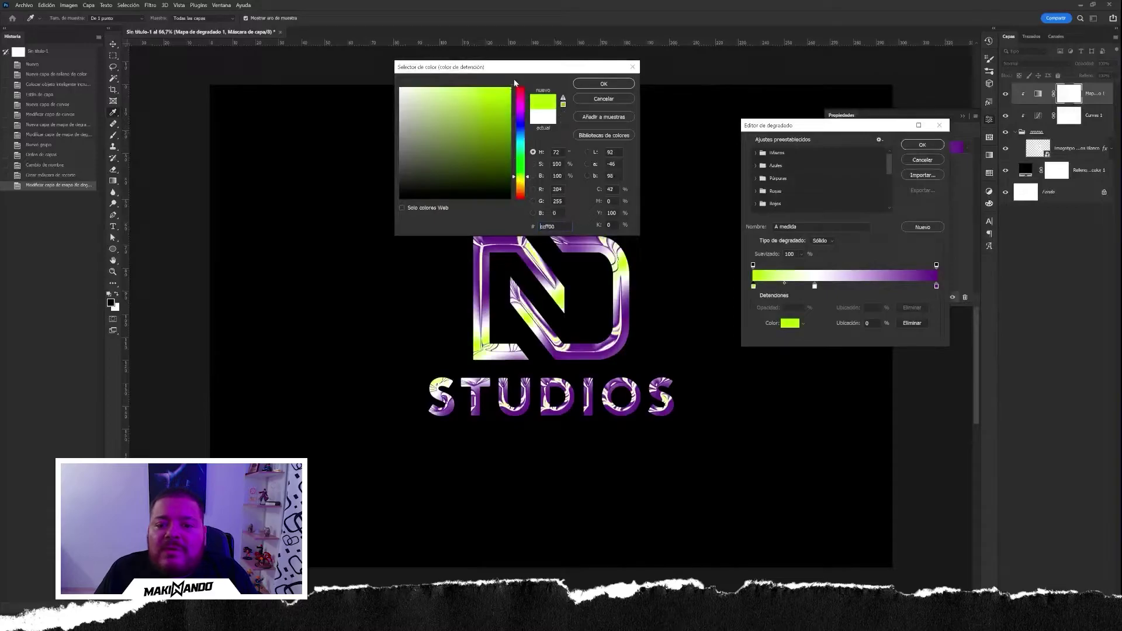
left_click(603, 84)
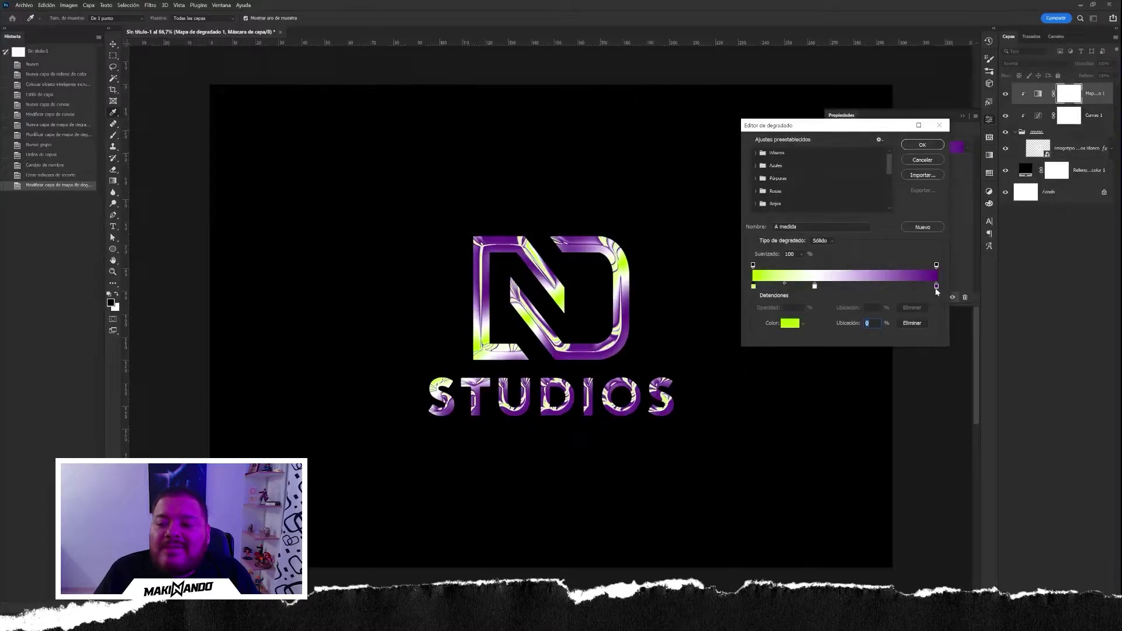
Step: Make the right end stop deep purple and move the white stop to 21%
left_click(936, 286)
left_click(790, 324)
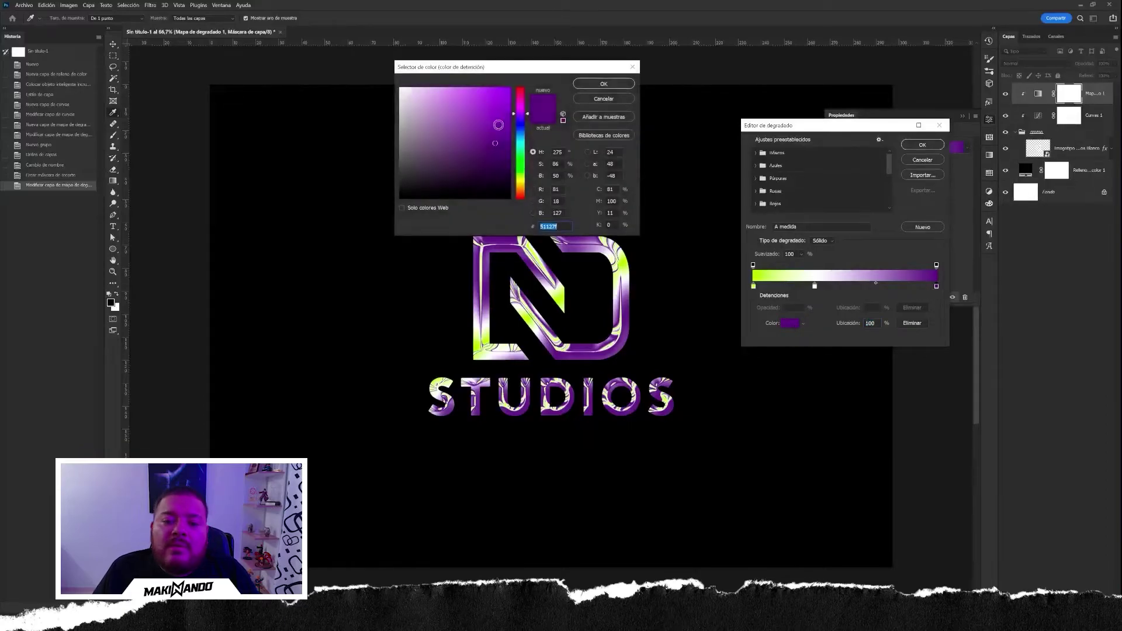
mouse_move(519, 128)
left_mouse_down()
mouse_move(518, 141)
mouse_move(519, 118)
mouse_move(507, 111)
left_mouse_up()
left_click(500, 104)
left_click(495, 127)
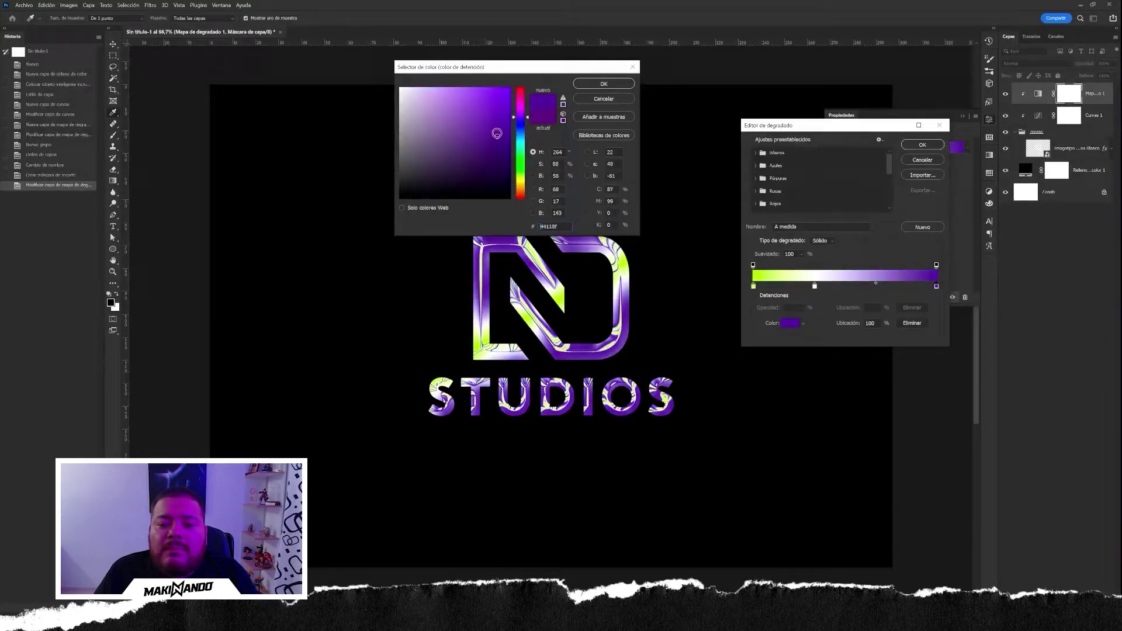
left_click(593, 84)
mouse_move(815, 286)
left_mouse_down()
mouse_move(752, 286)
mouse_move(823, 286)
left_mouse_up()
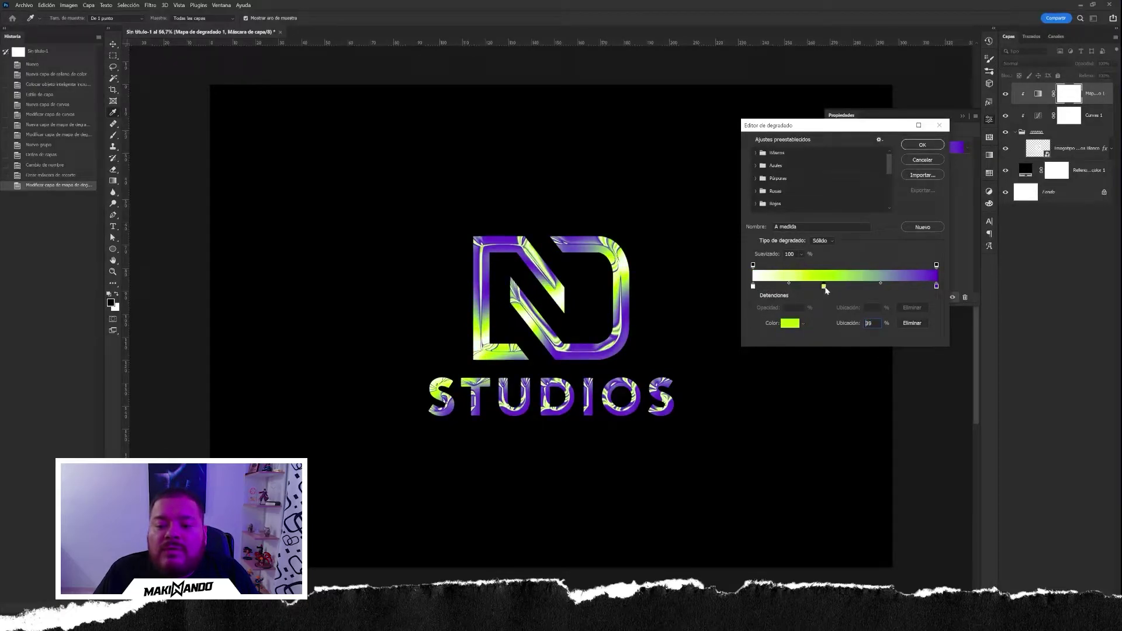
Step: Add a near-black colour stop at 77% of the gradient
left_click(894, 286)
left_click(791, 324)
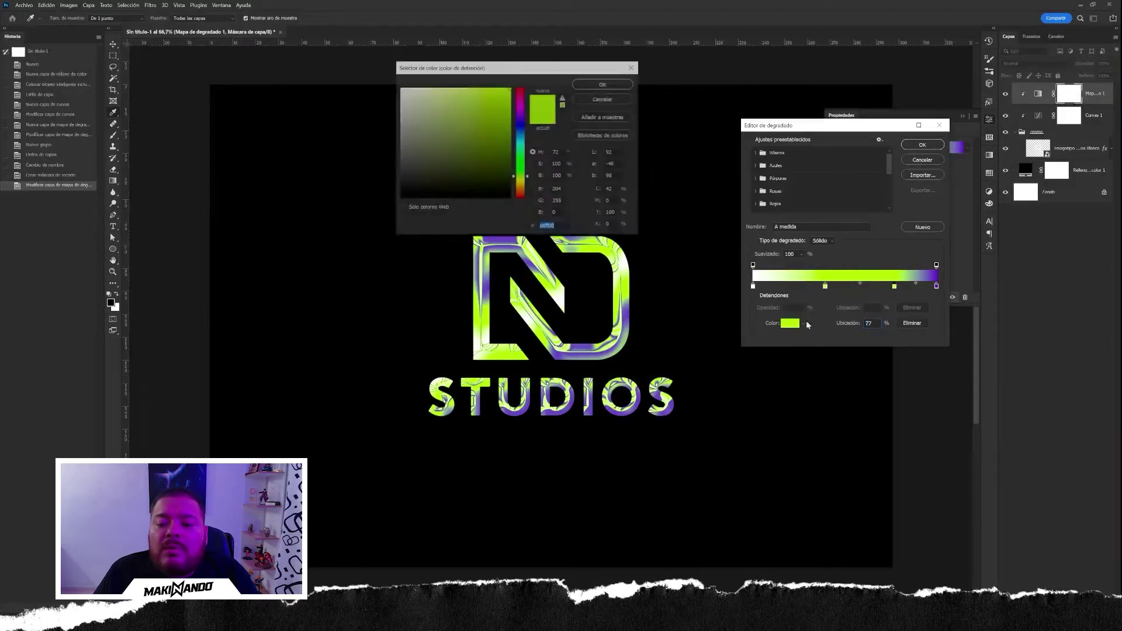
mouse_move(448, 122)
left_mouse_down()
mouse_move(400, 159)
mouse_move(399, 187)
left_mouse_up()
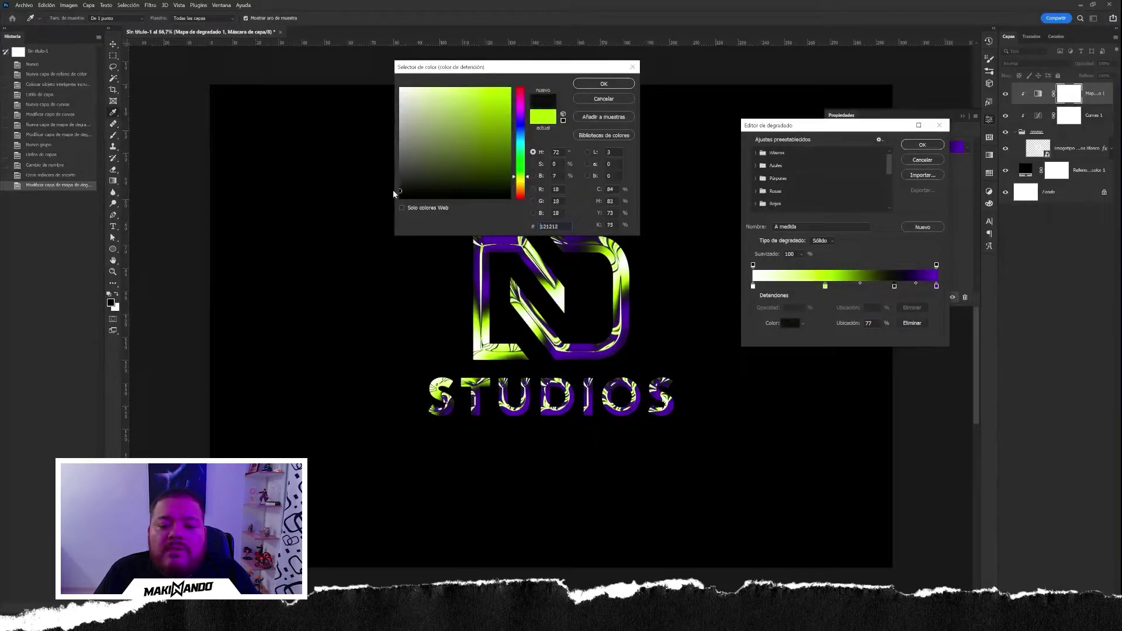
left_click(400, 191)
left_click(603, 84)
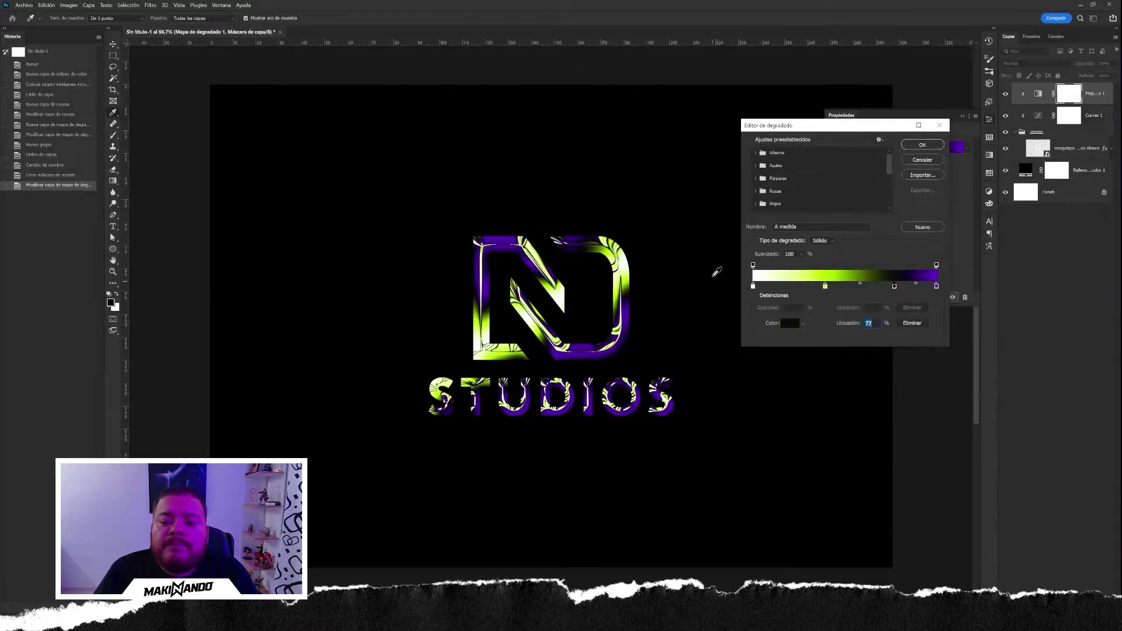
Step: Reposition the stops to lime 39%, black 64%, white 9%, and apply the gradient
left_click_drag(824, 287, 805, 291)
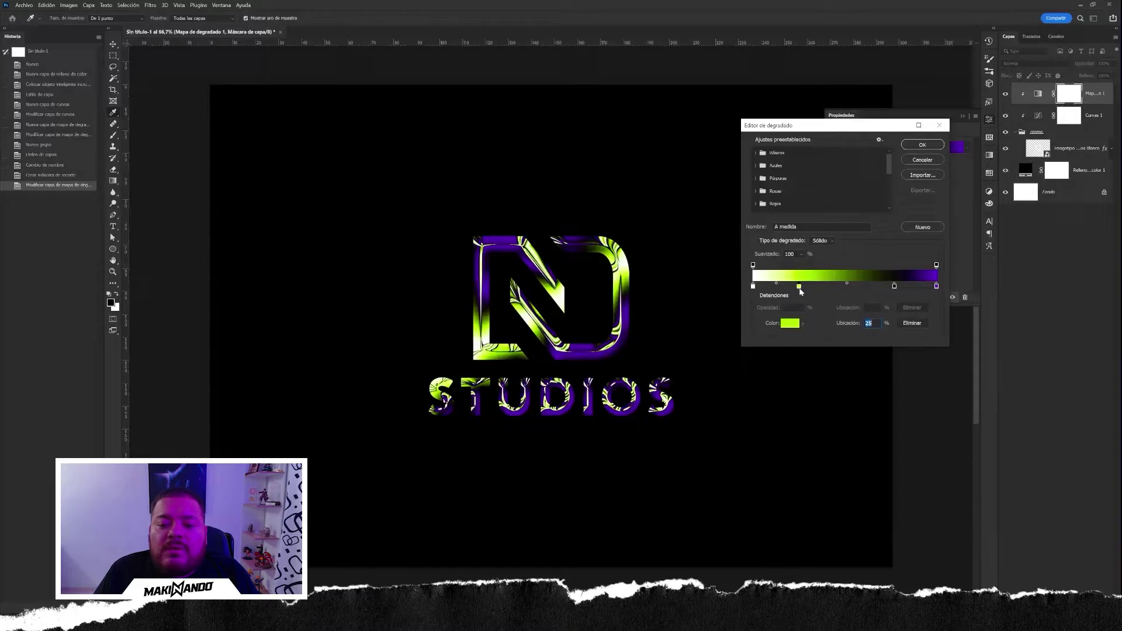
left_click_drag(894, 287, 857, 286)
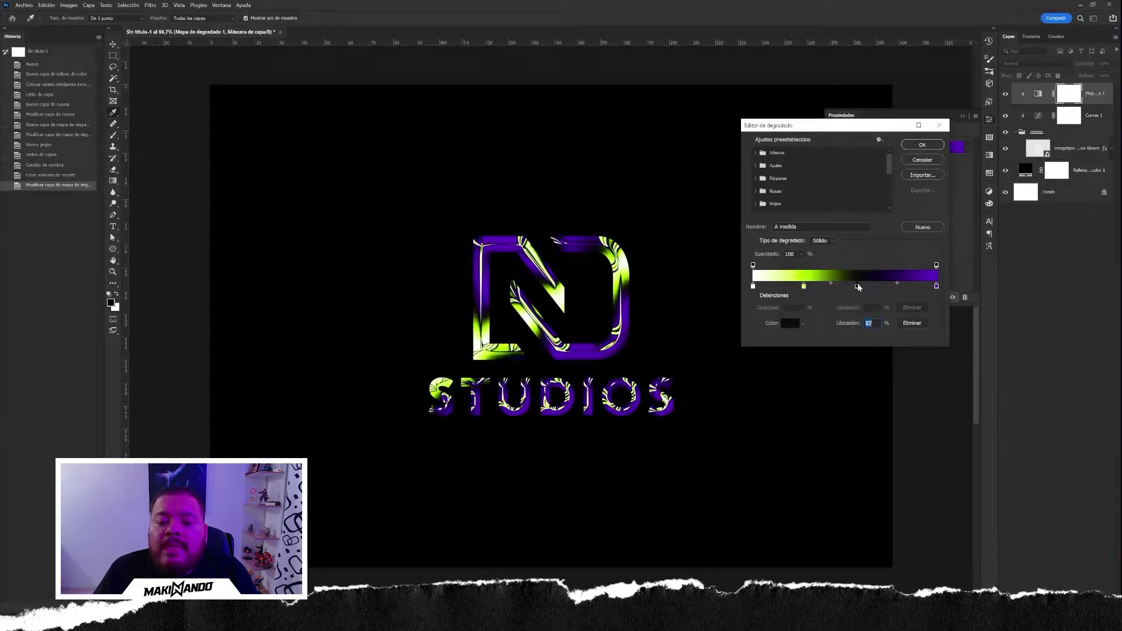
left_click_drag(857, 287, 937, 286)
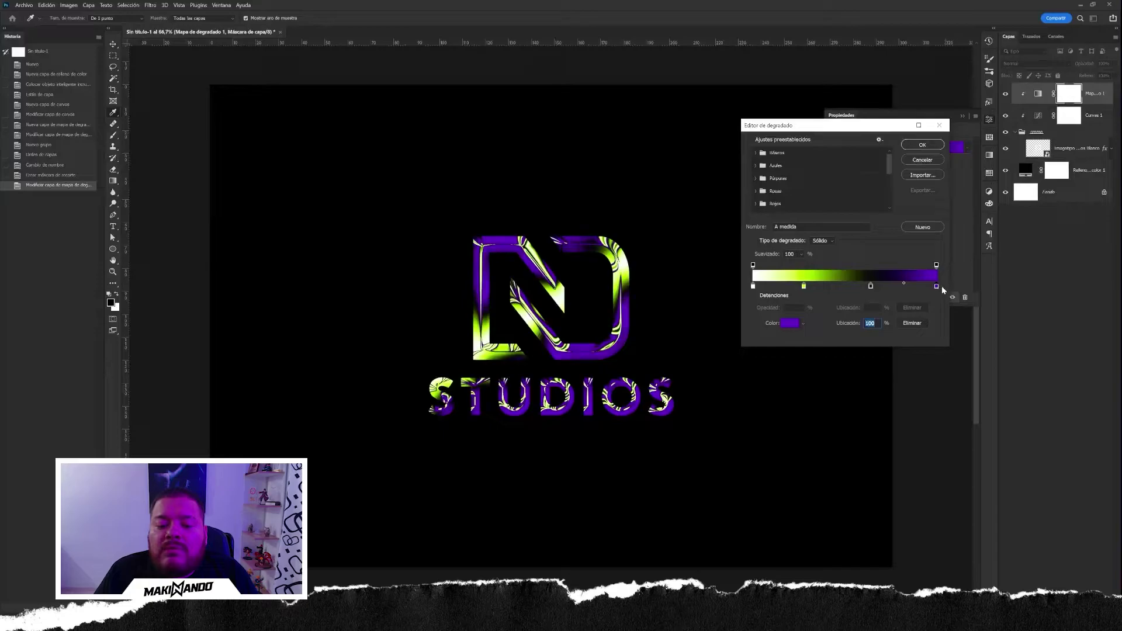
left_click_drag(803, 288, 890, 286)
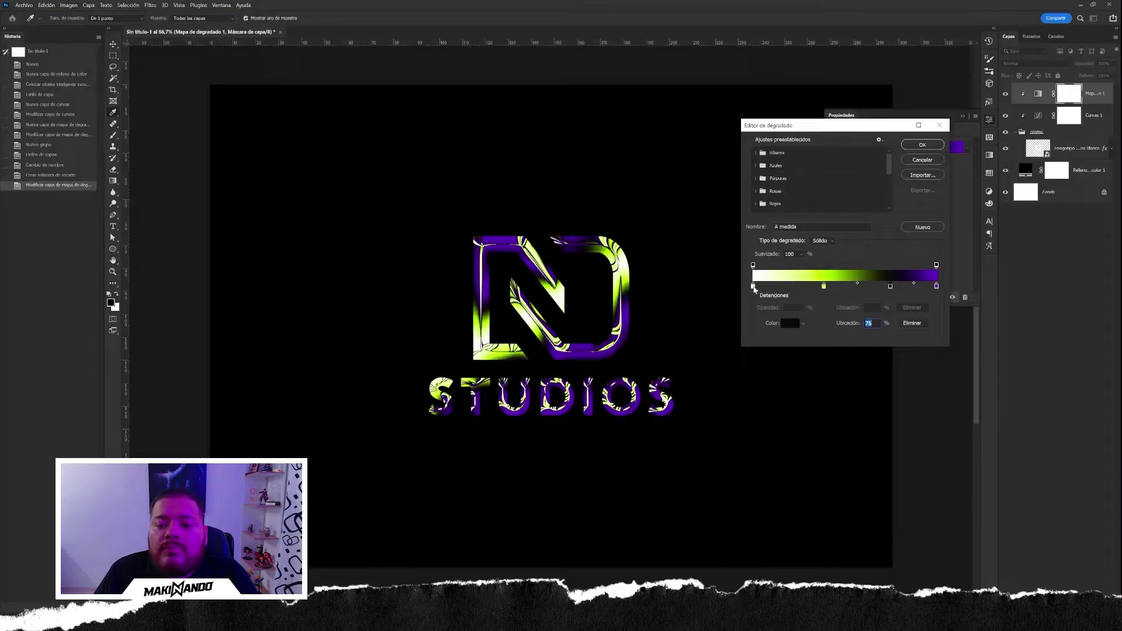
mouse_move(753, 286)
left_mouse_down()
mouse_move(794, 291)
mouse_move(778, 288)
left_mouse_up()
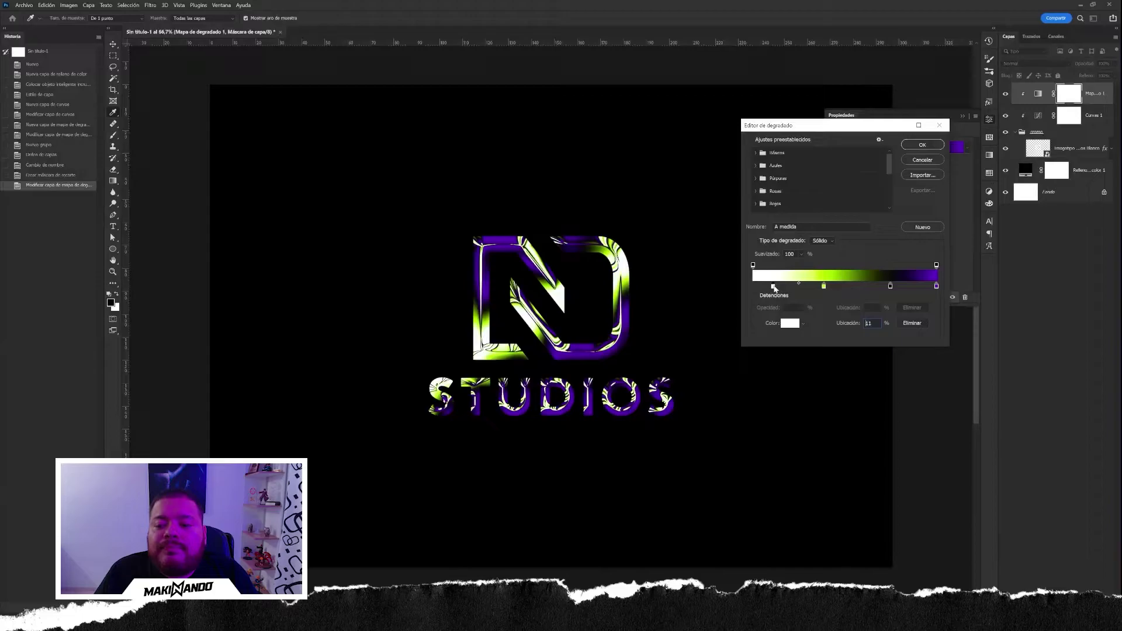
left_click(923, 145)
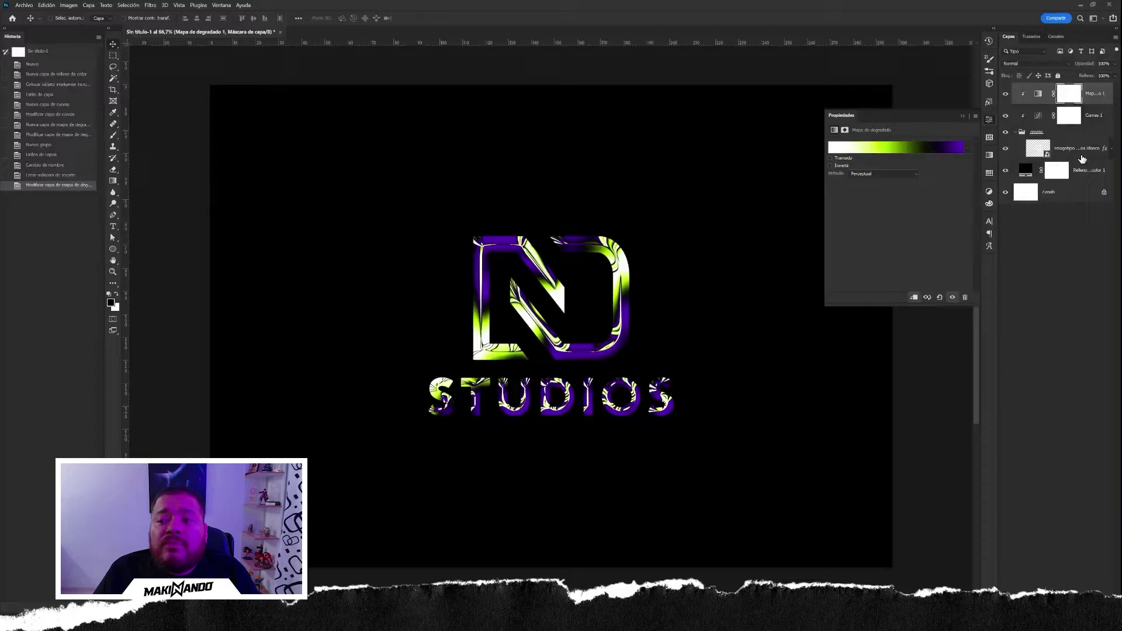
Step: Lower the Curves 1 top peak, raise its low point, and add a point on the rising right side
left_click(1073, 118)
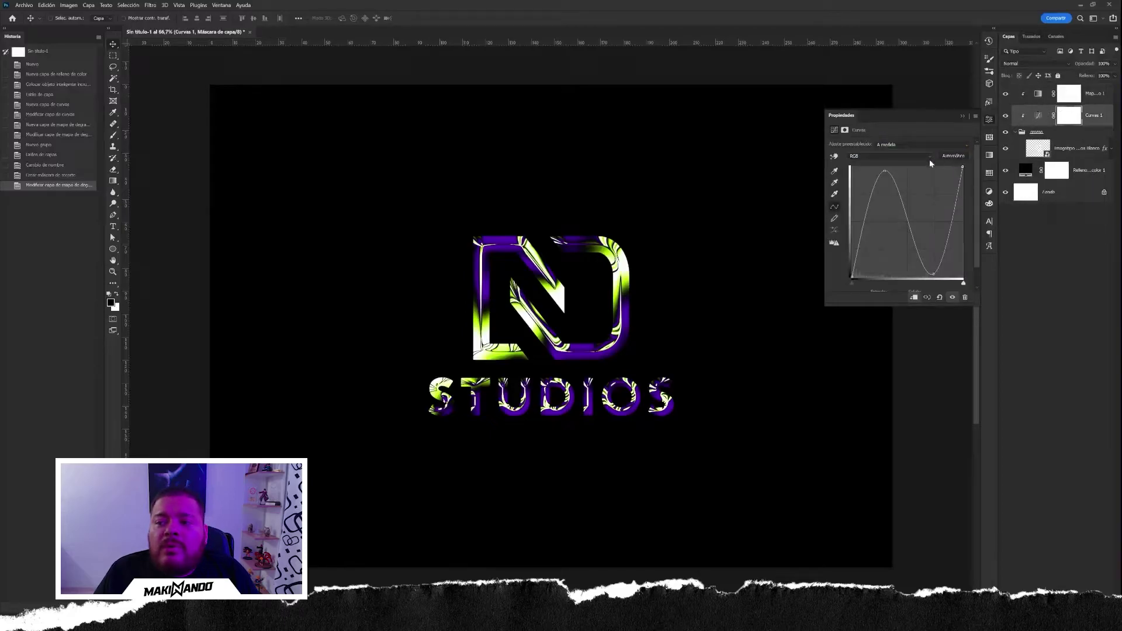
mouse_move(885, 169)
left_mouse_down()
mouse_move(886, 177)
mouse_move(890, 168)
left_mouse_up()
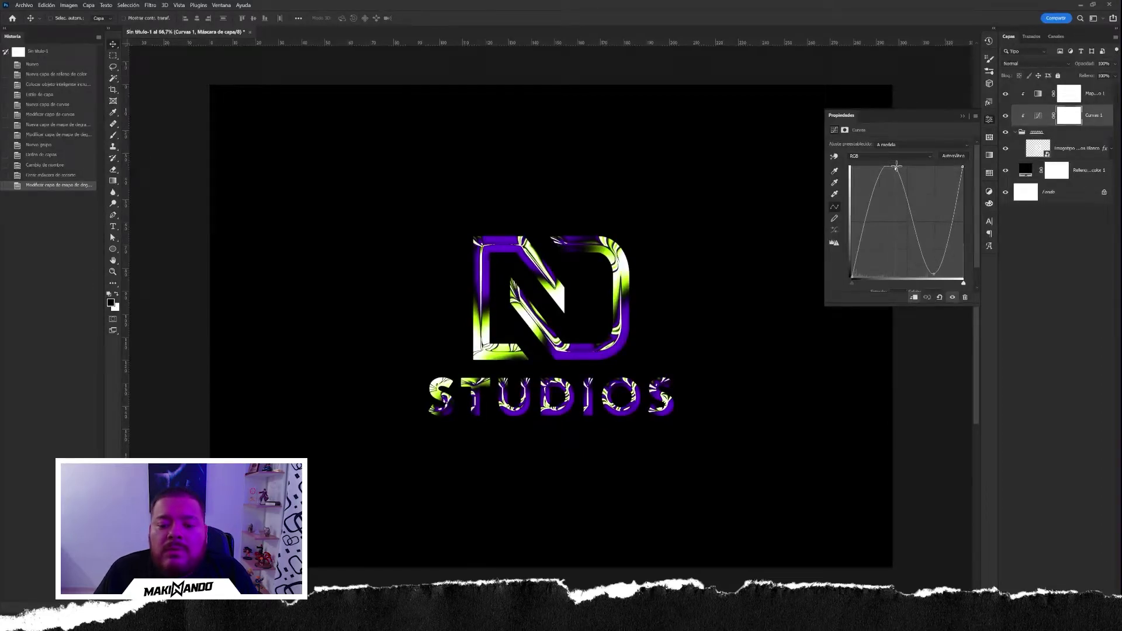
left_click_drag(896, 167, 896, 169)
left_click_drag(934, 274, 927, 255)
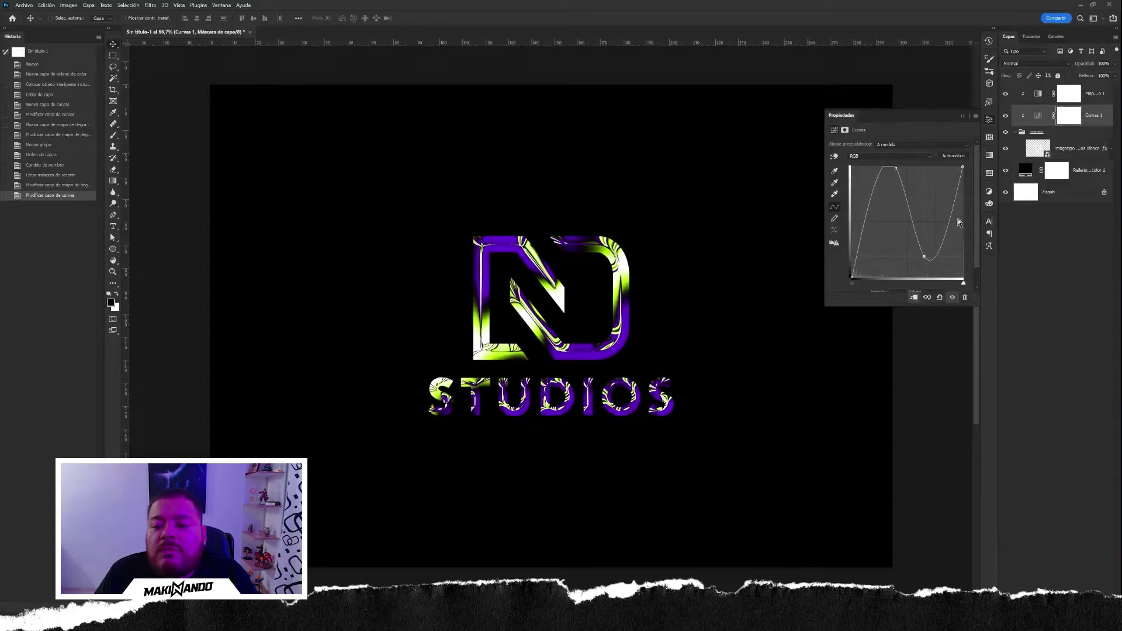
left_click_drag(953, 213, 951, 222)
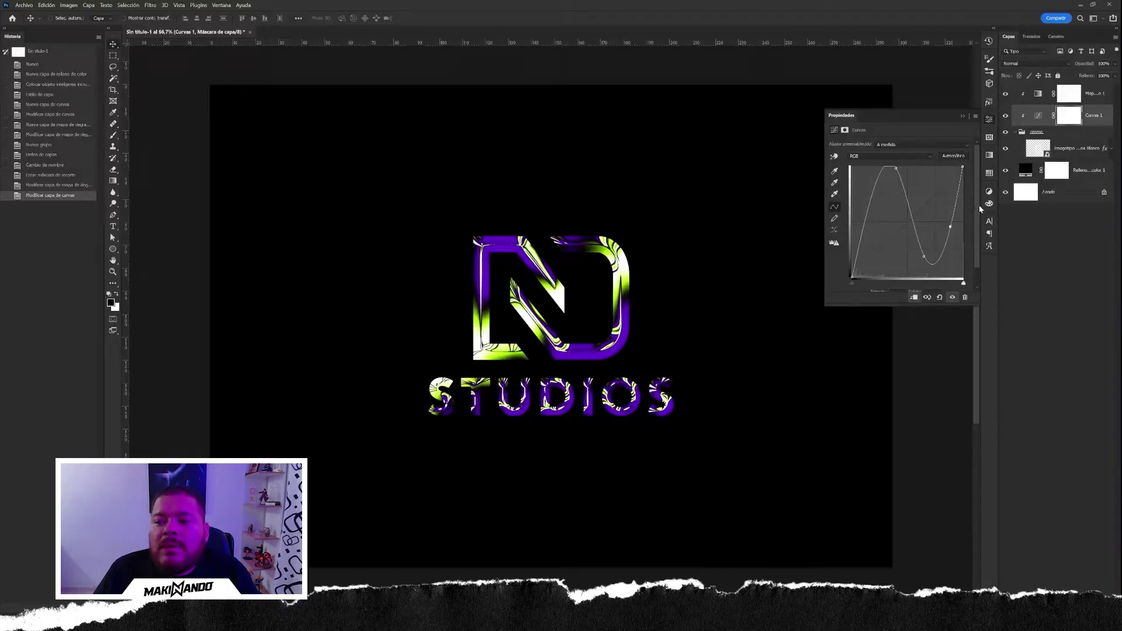
Step: Set the ND studios logo's Inner Shadow to 100% opacity, about 20 px distance and 68 px size
left_click(1046, 288)
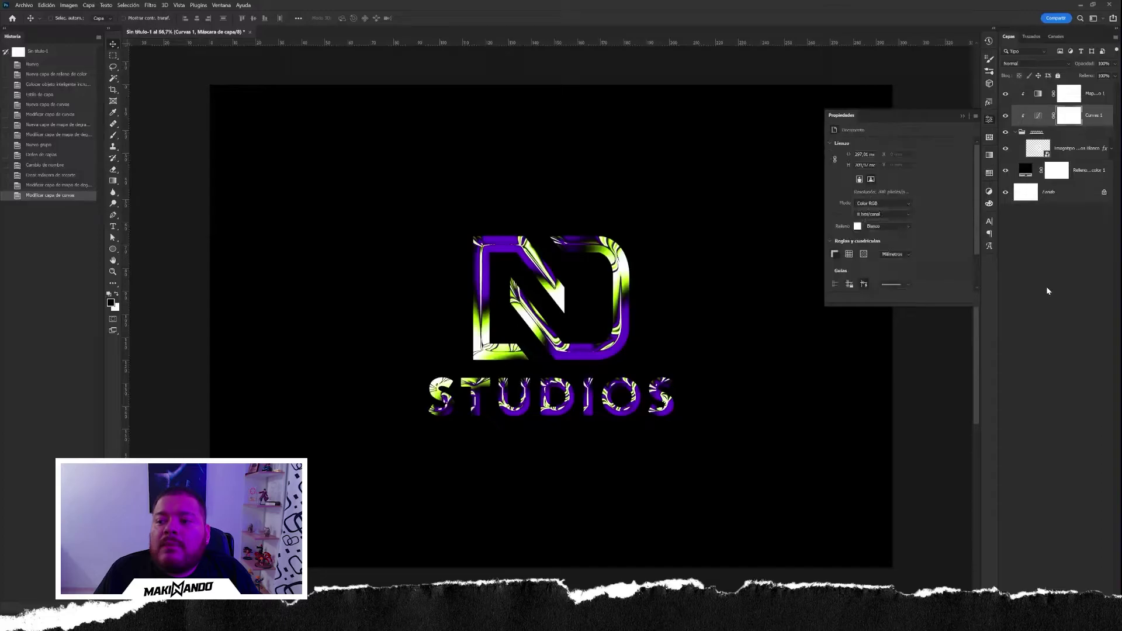
left_click(1079, 150)
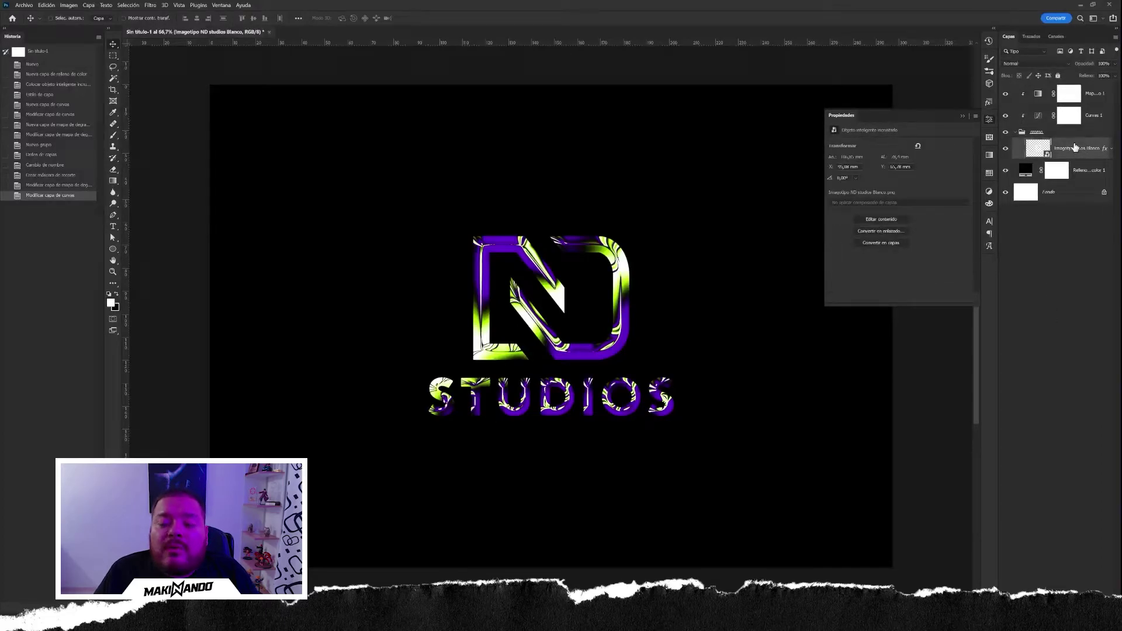
right_click(1075, 147)
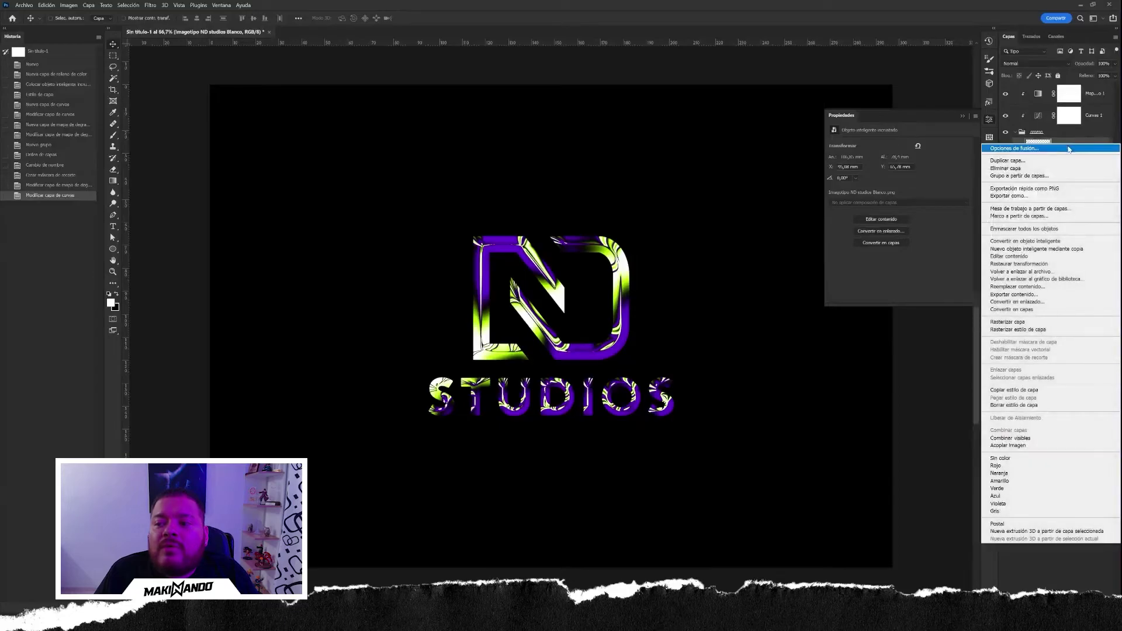
key("Escape")
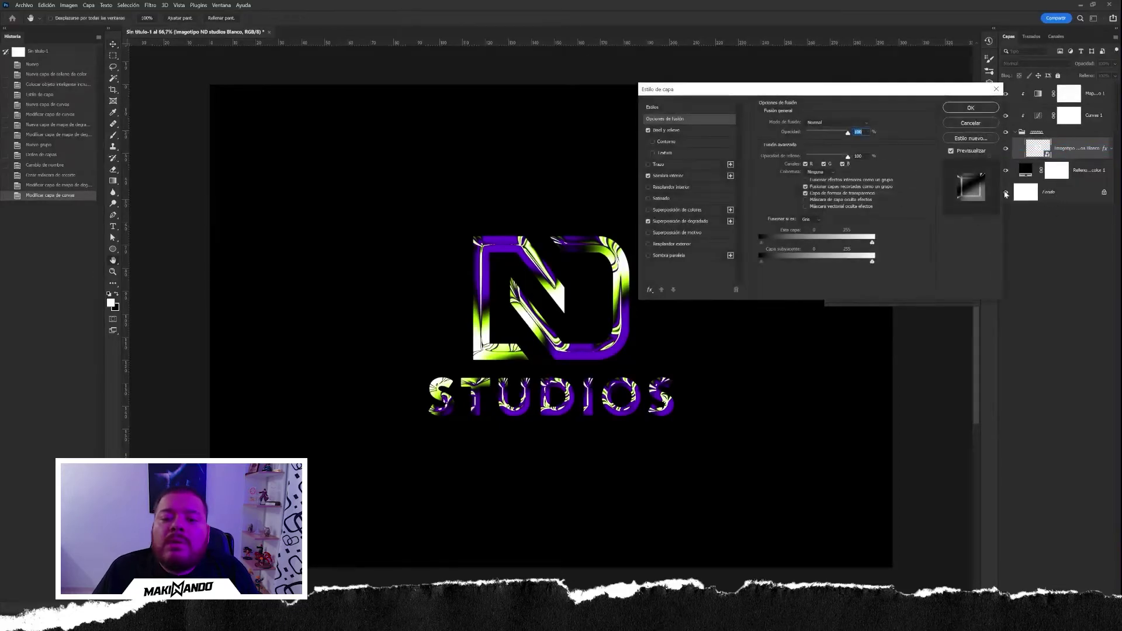
left_click(678, 175)
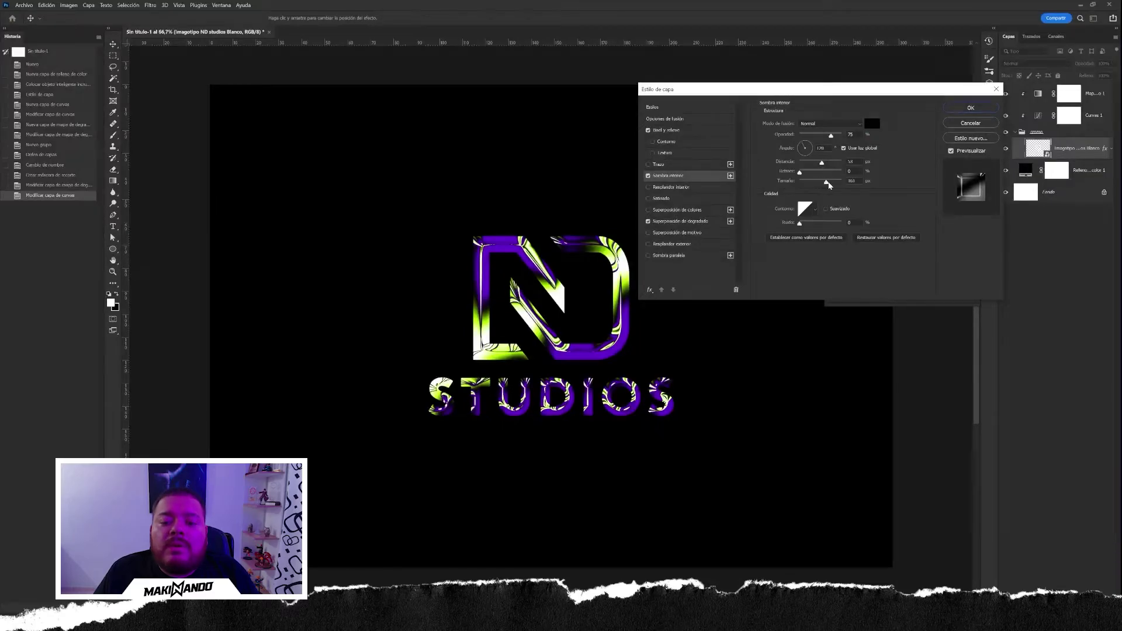
left_click_drag(828, 185, 815, 185)
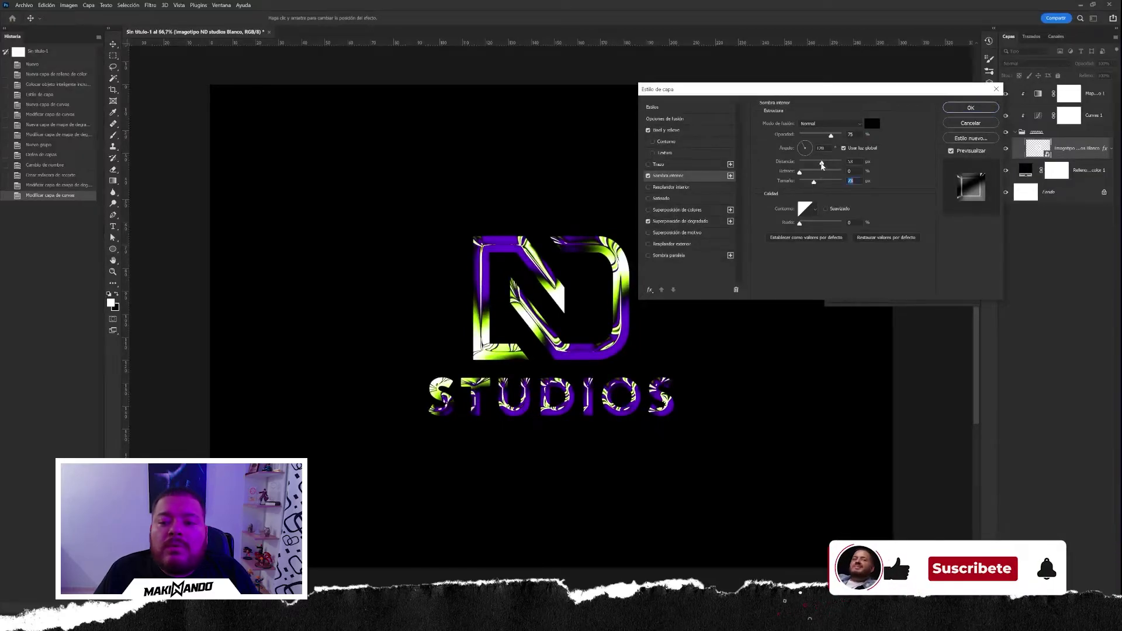
mouse_move(821, 164)
left_mouse_down()
mouse_move(801, 167)
mouse_move(816, 166)
left_mouse_up()
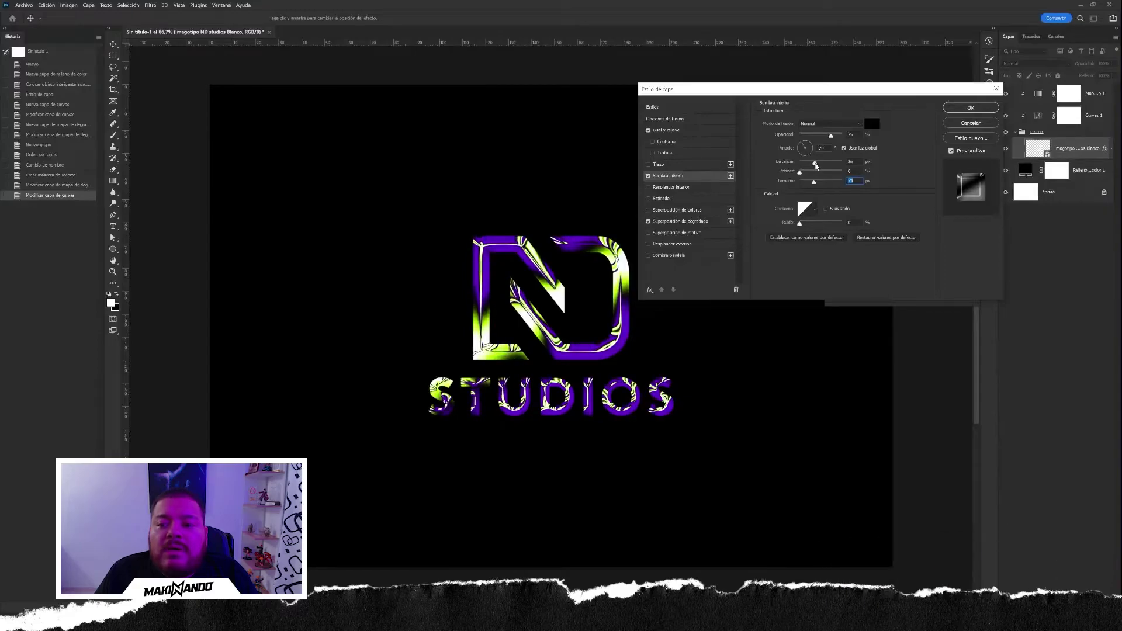
left_click_drag(831, 135, 847, 136)
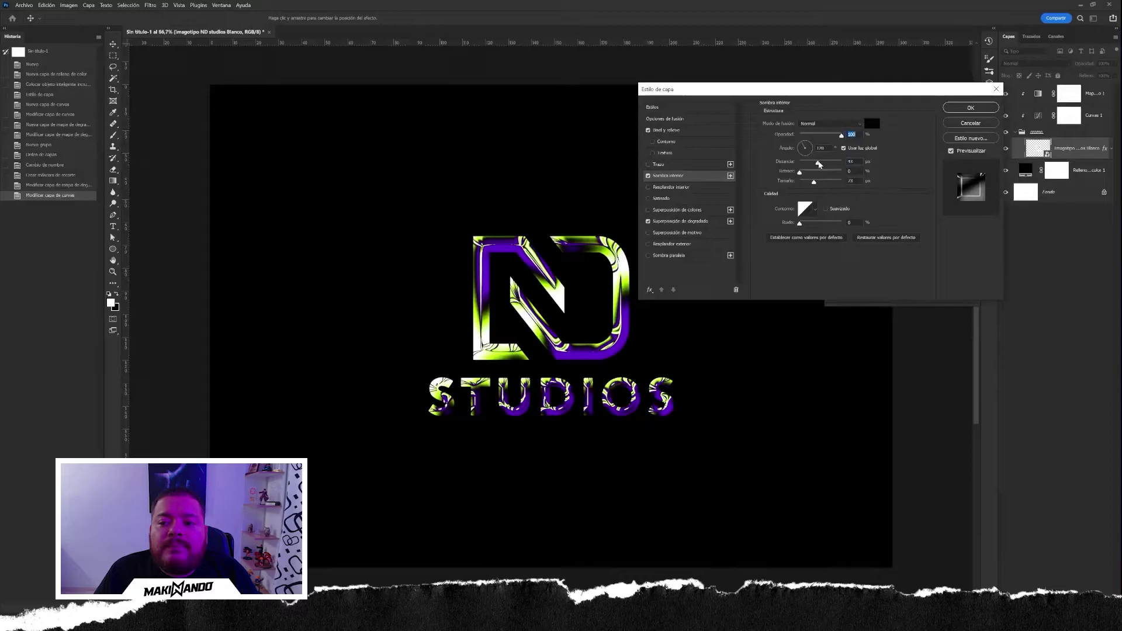
mouse_move(817, 165)
left_mouse_down()
mouse_move(833, 184)
mouse_move(812, 184)
left_mouse_up()
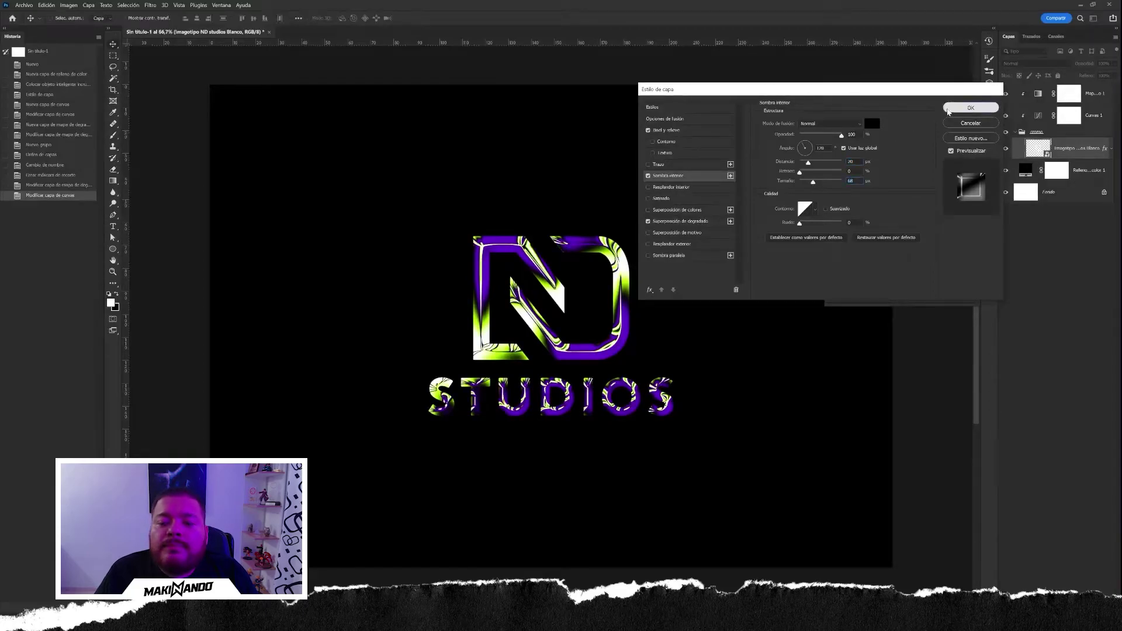
left_click(953, 108)
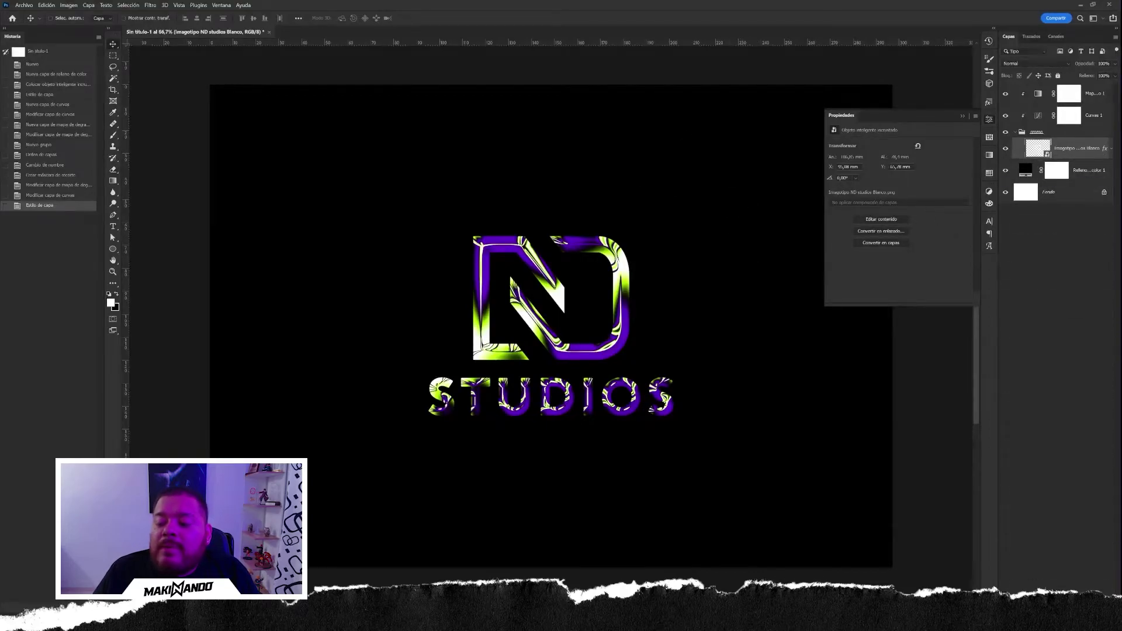
Step: Duplicate the logo layer with Ctrl+J and convert the copy to a smart object
key("ctrl+j")
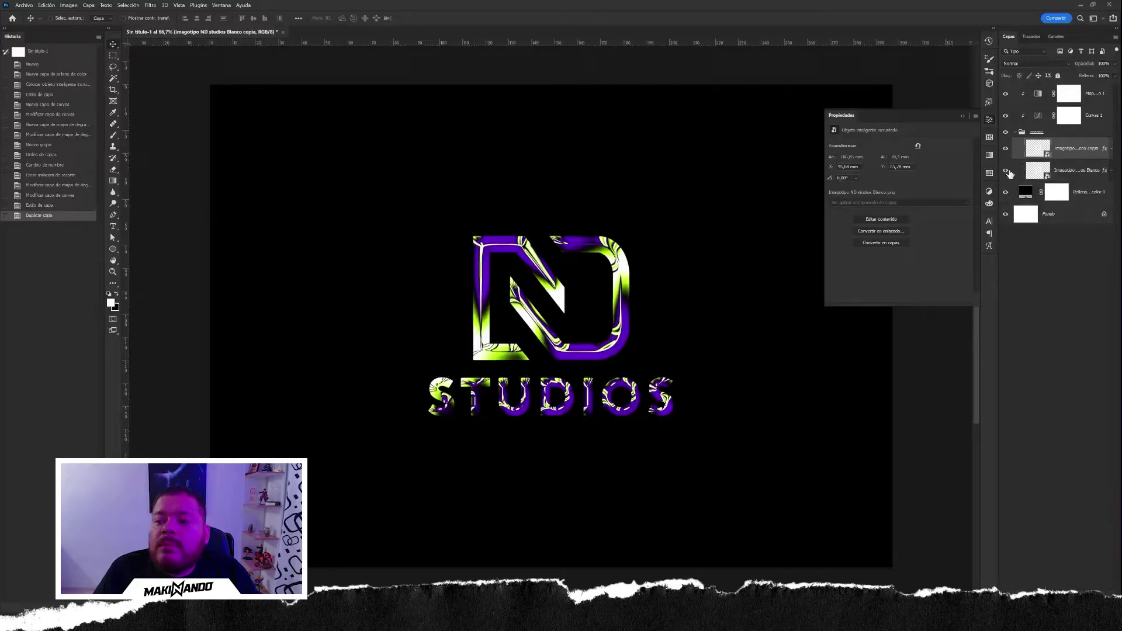
right_click(1063, 152)
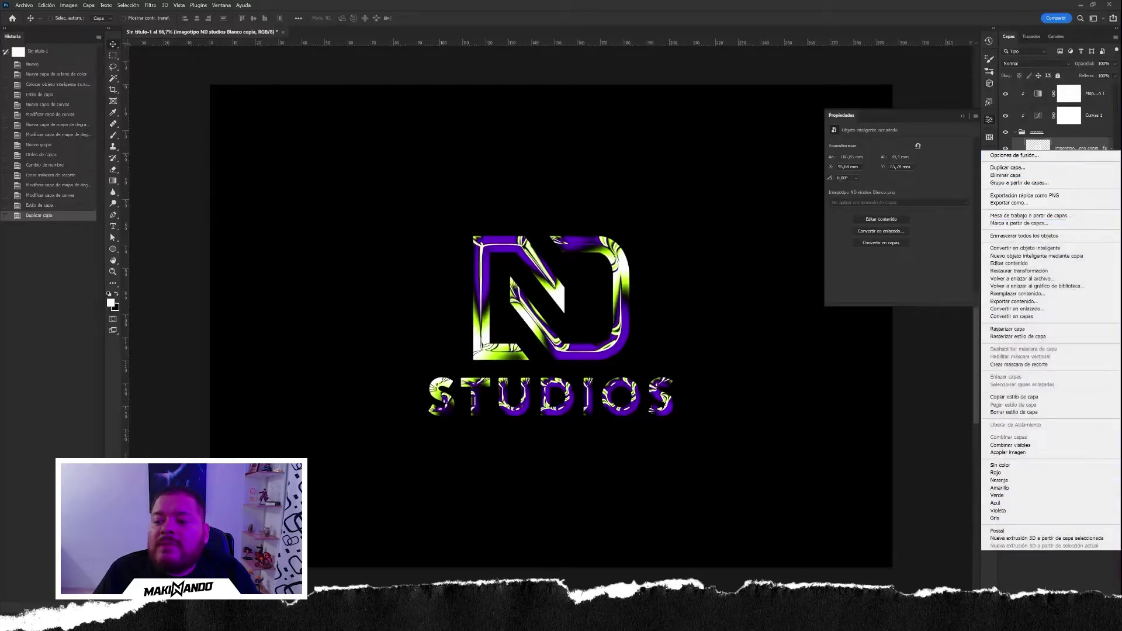
left_click(1031, 249)
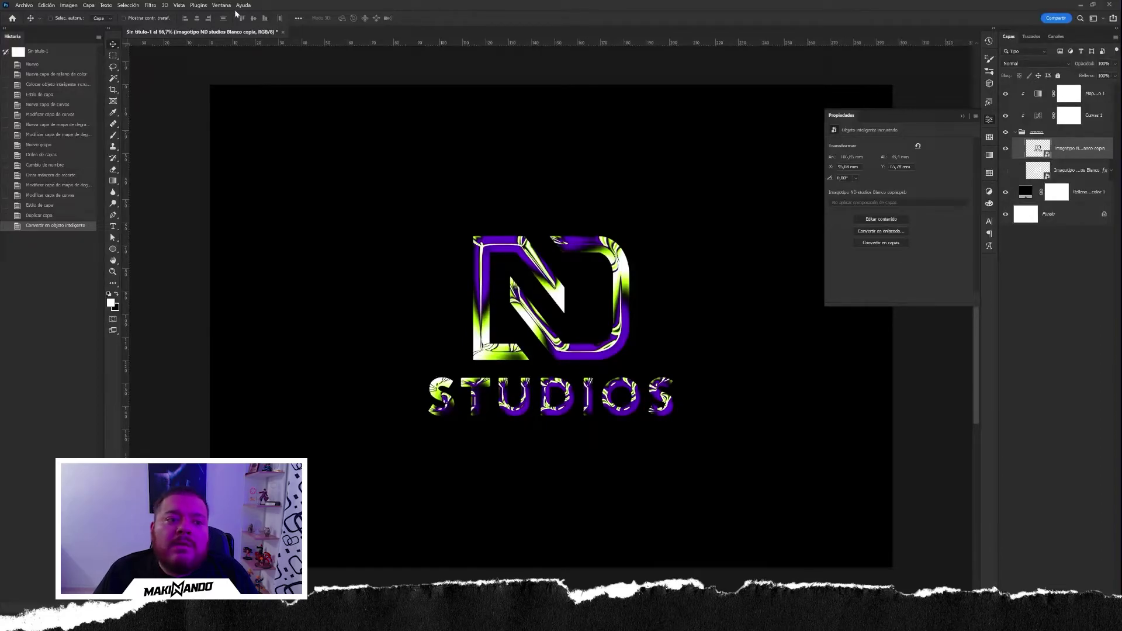
left_click(151, 6)
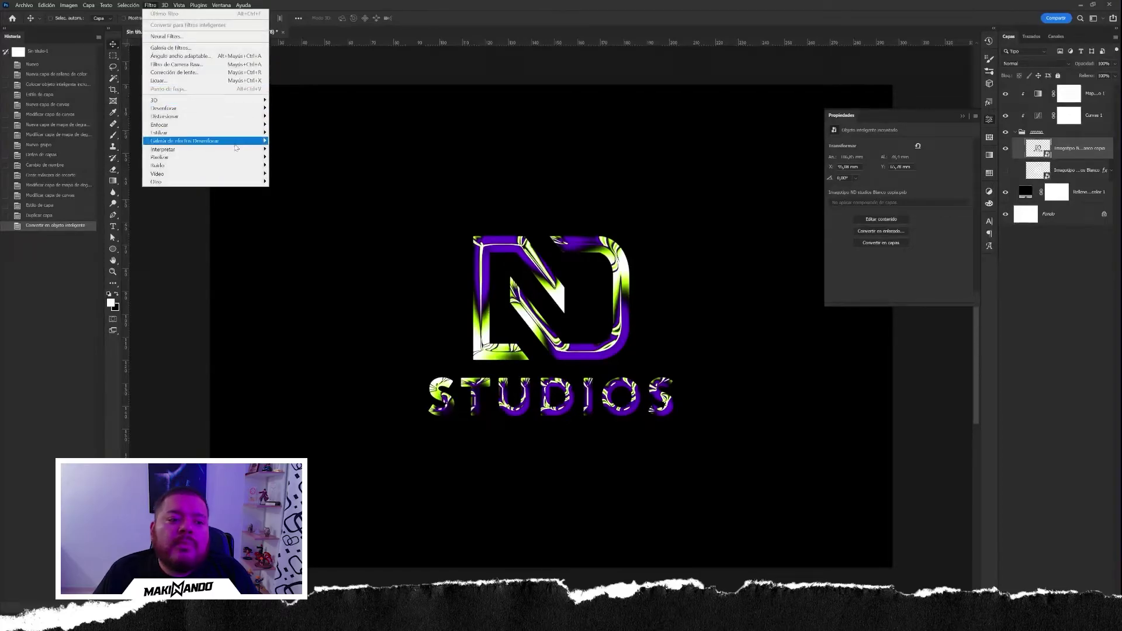
mouse_move(203, 165)
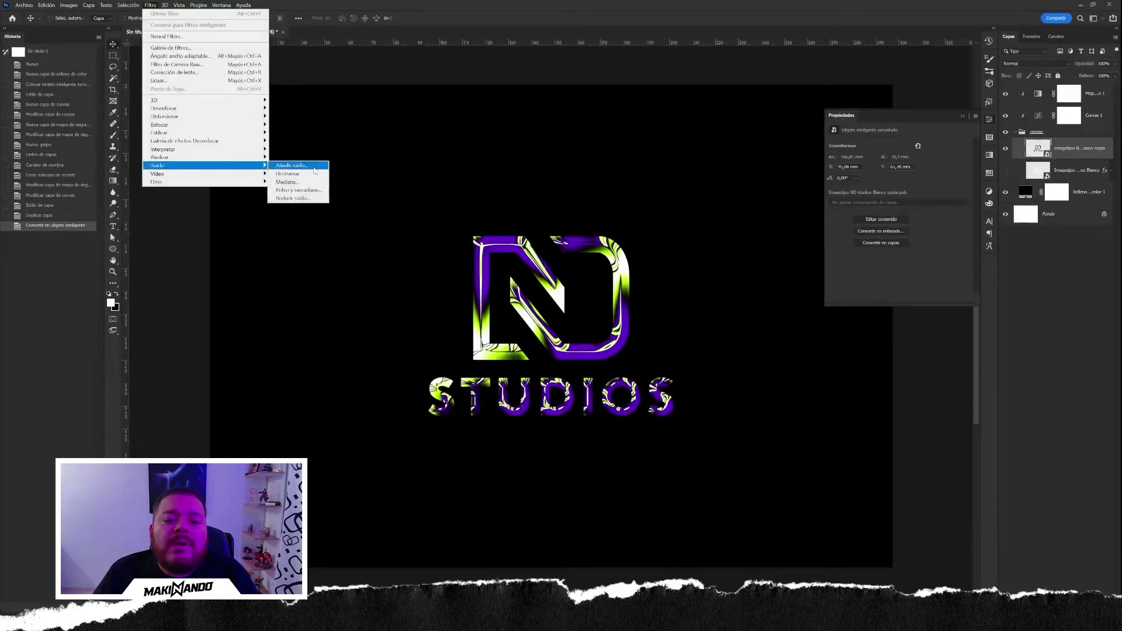
Step: Apply Add Noise at 2%, Gaussian and Monochromatic, to the logo copy smart object
left_click(314, 171)
left_click_drag(511, 132, 664, 135)
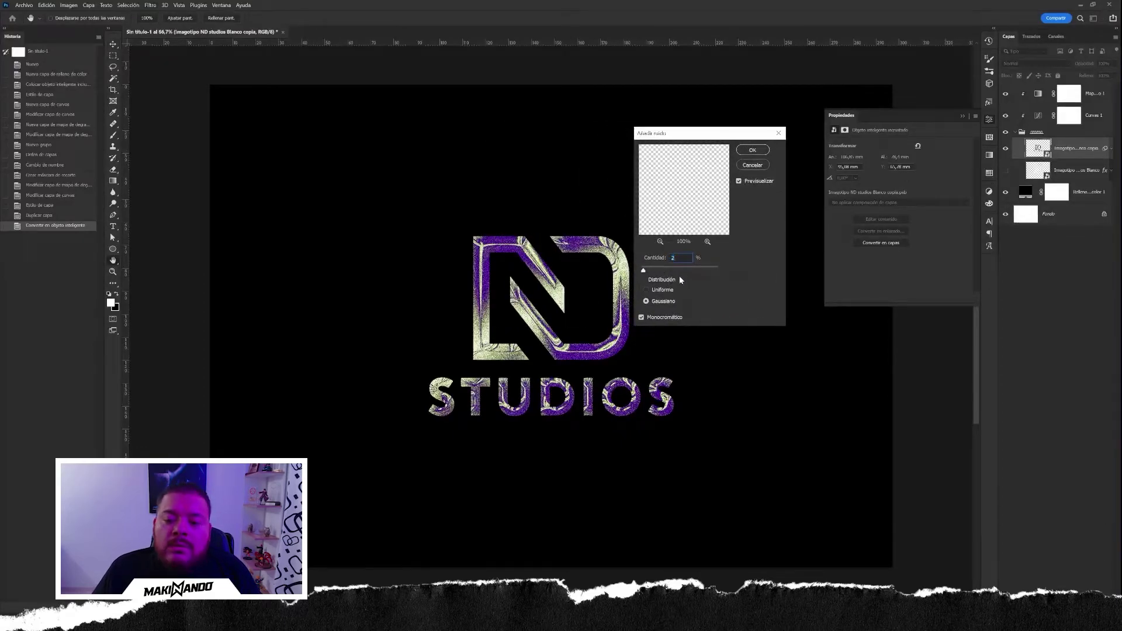
type("2")
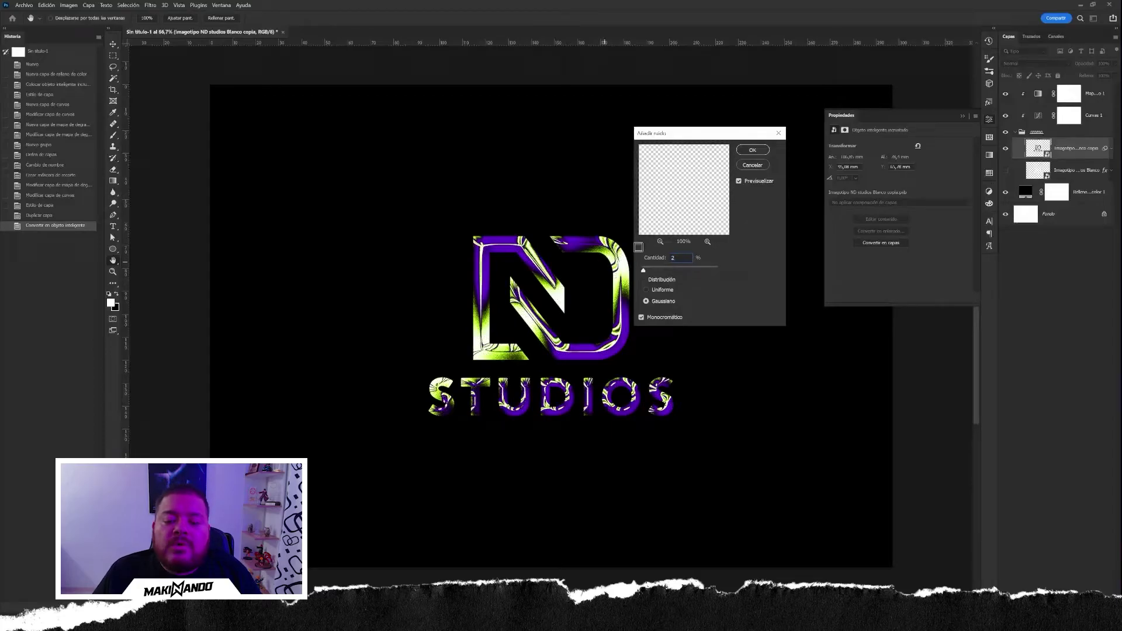
key("BackSpace")
type("1")
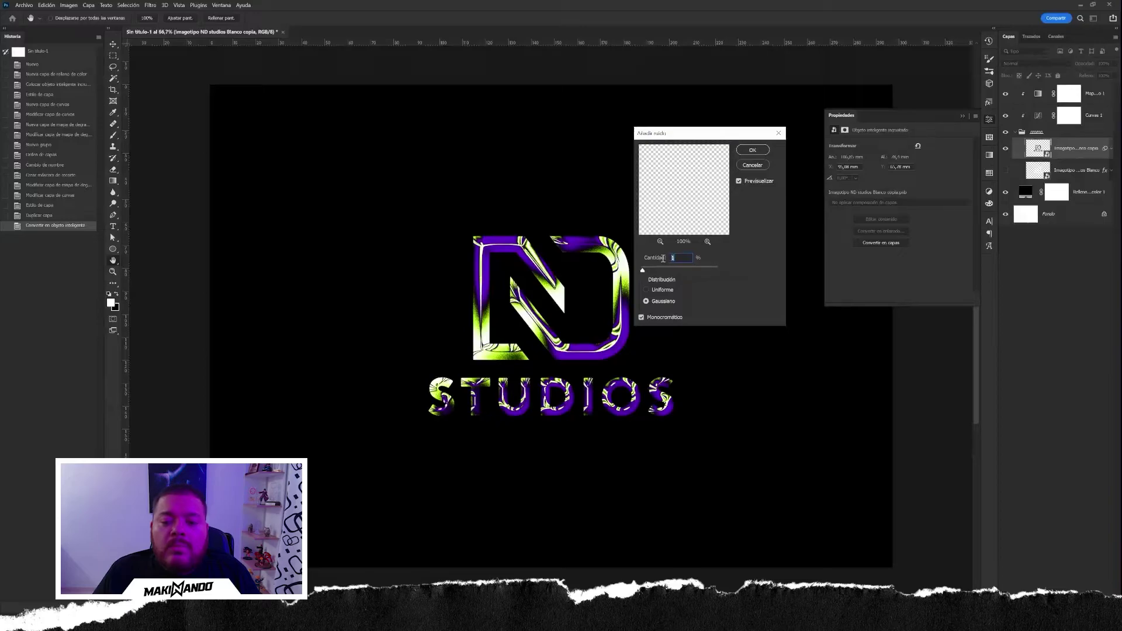
type("3")
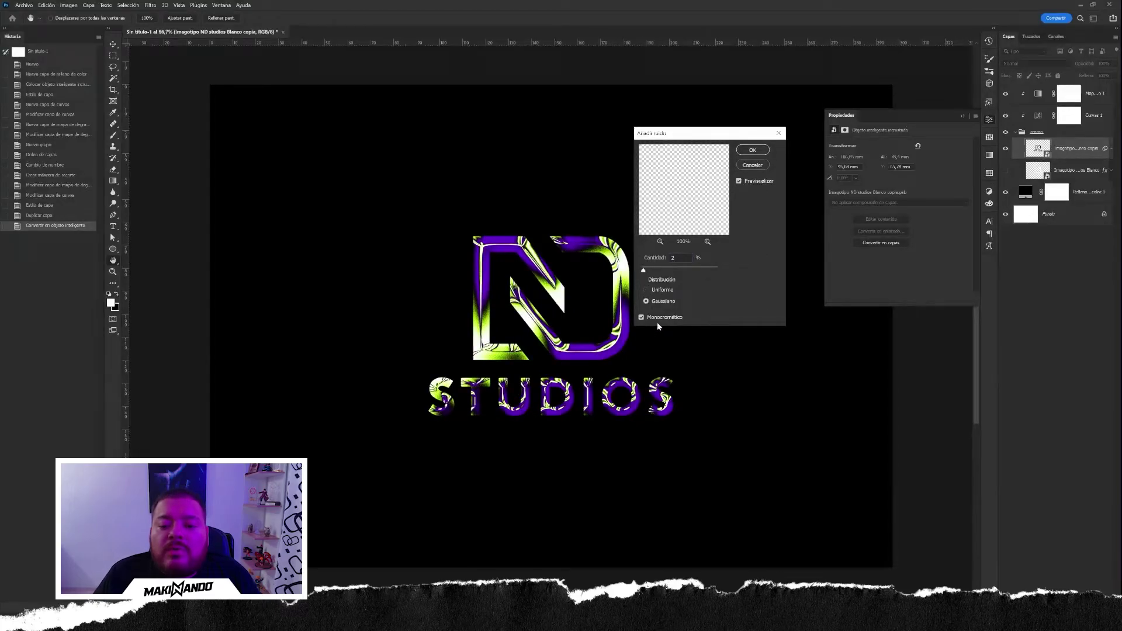
left_click(752, 150)
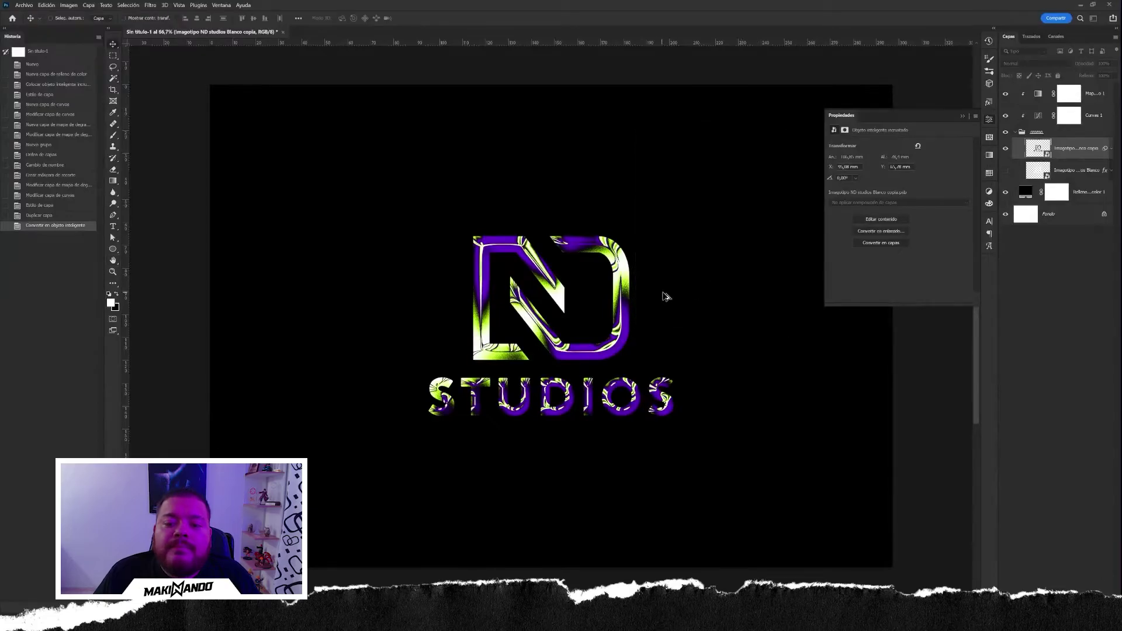
scroll(660, 293, "up", 2)
scroll(542, 245, "up", 2)
scroll(543, 244, "down", 2)
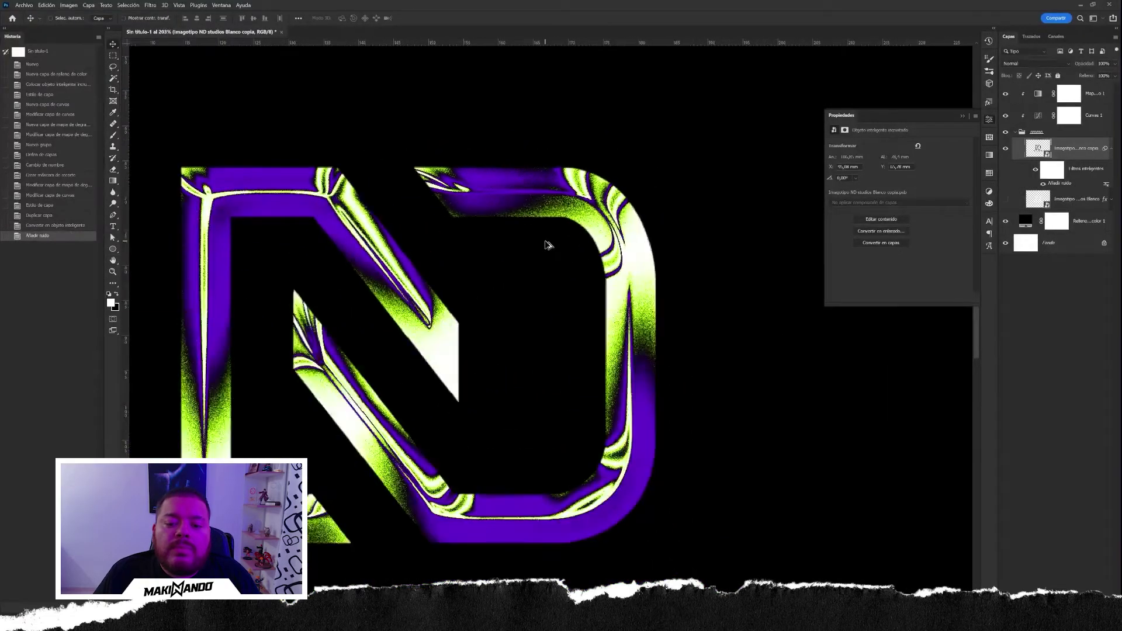
scroll(544, 244, "down", 2)
scroll(547, 244, "down", 1)
scroll(547, 244, "down", 2)
scroll(547, 244, "up", 1)
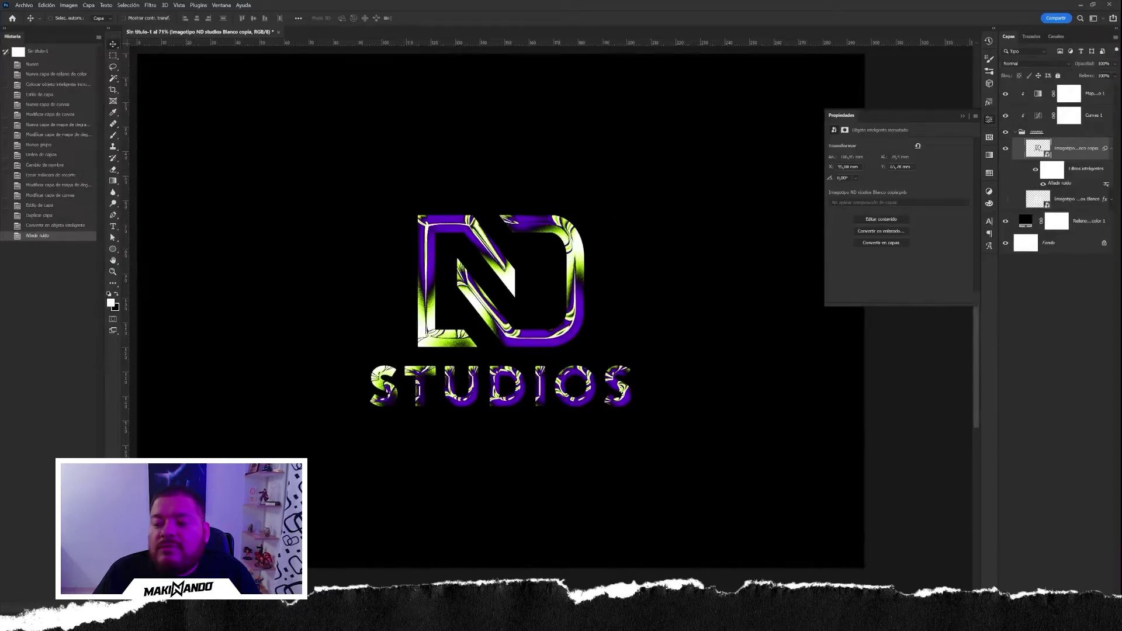
Step: Create a new layer, set the Polygon tool to a 4-side, 10% star, then undo a trial star
key("ctrl+shift+alt+n")
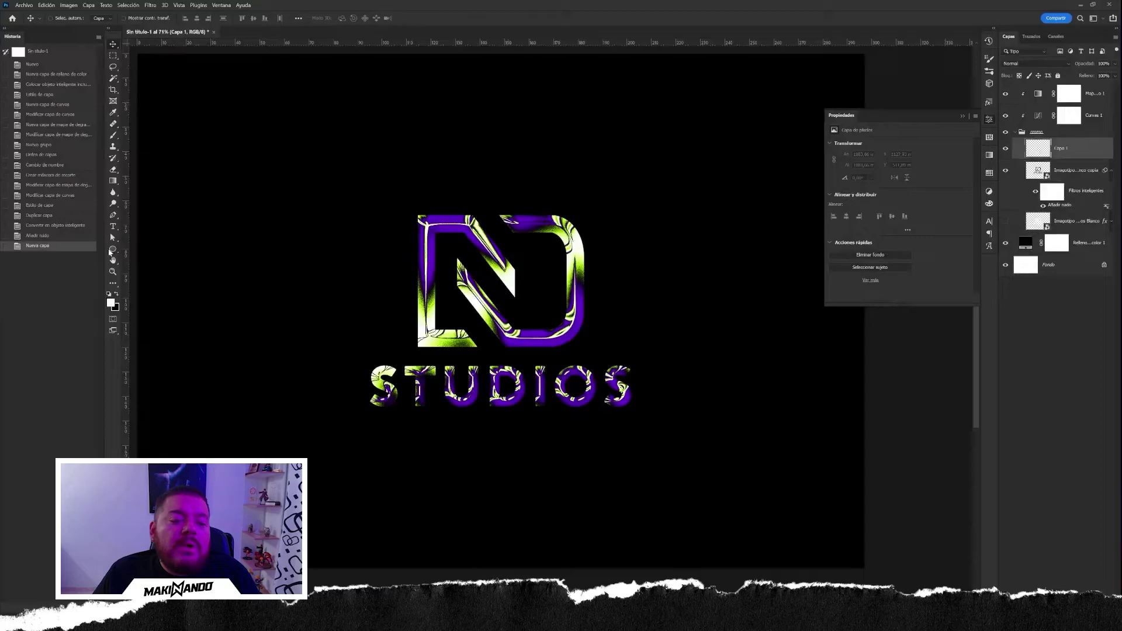
left_click(111, 250)
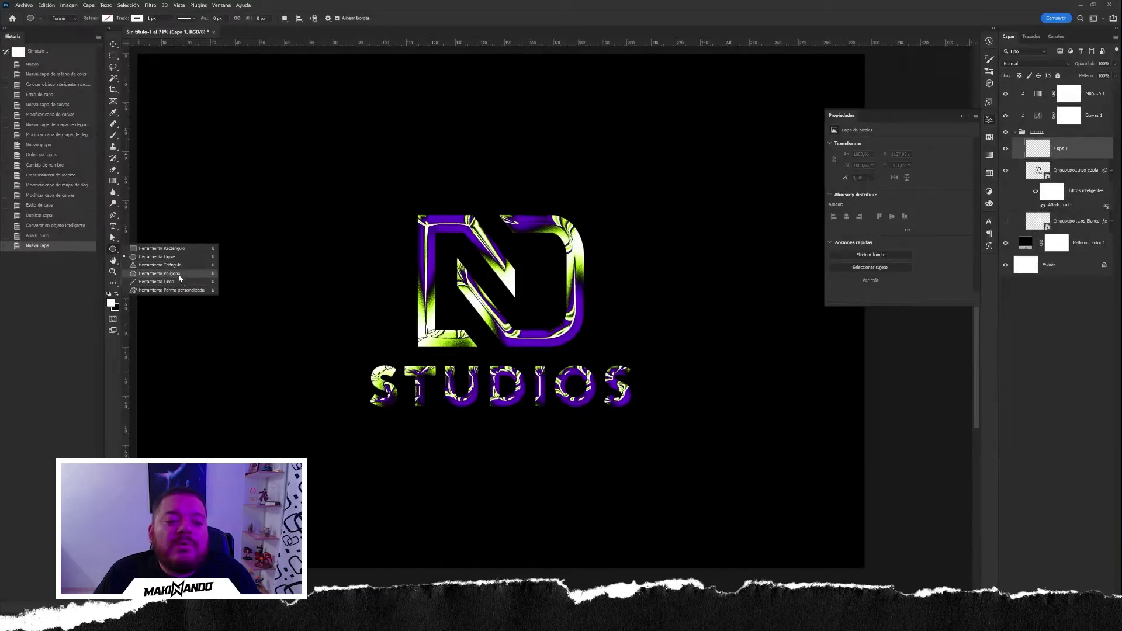
left_click(167, 274)
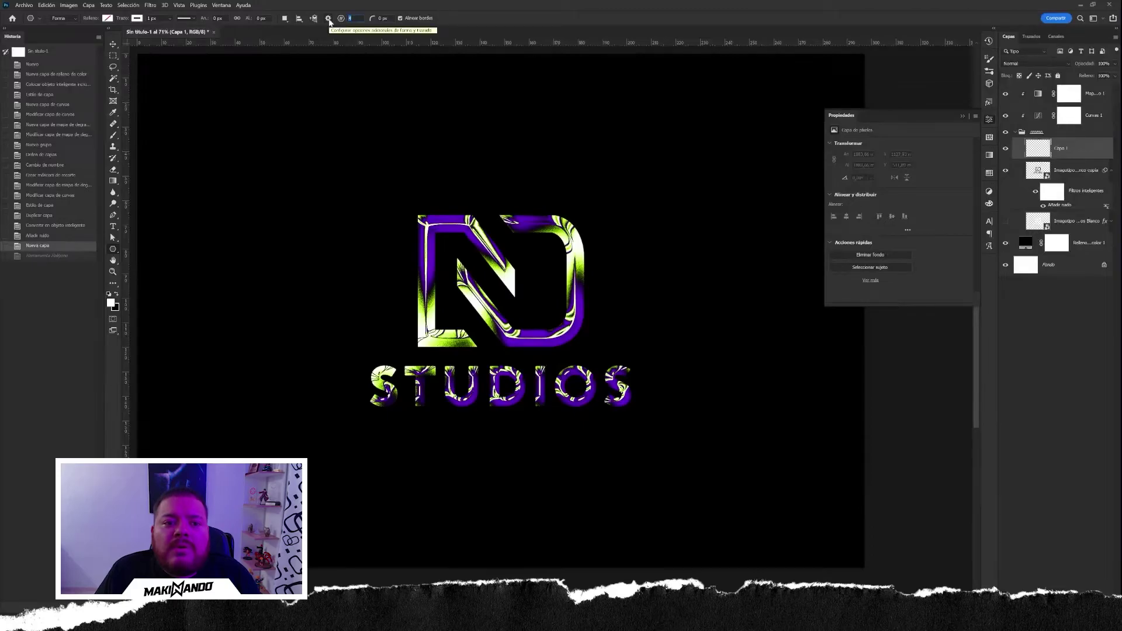
left_click(328, 19)
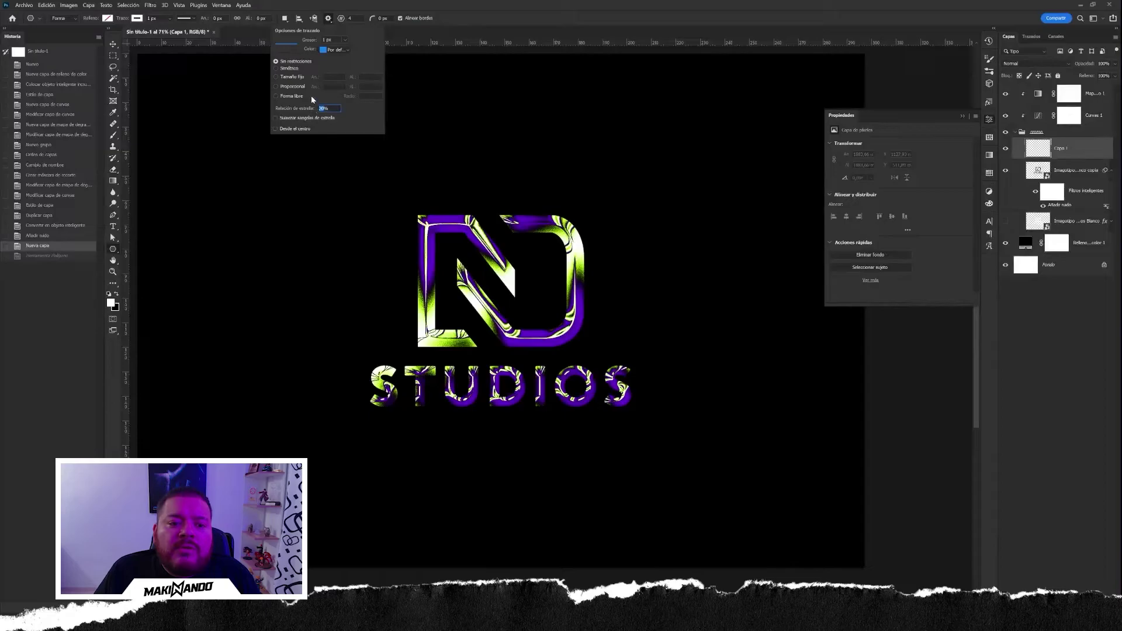
type("0")
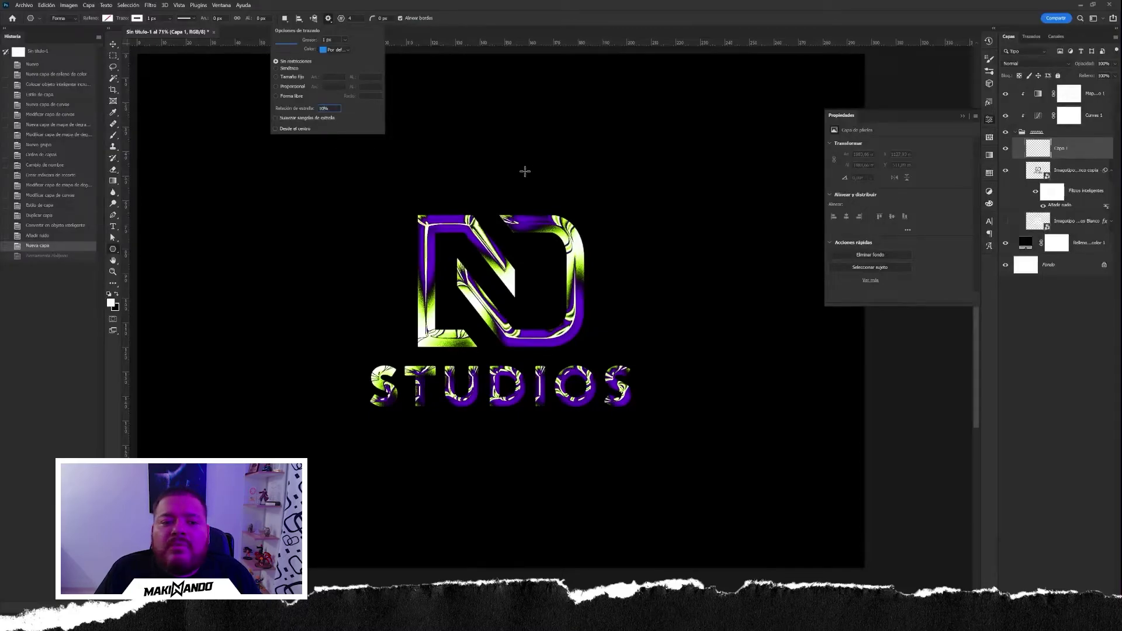
left_click_drag(534, 180, 597, 252)
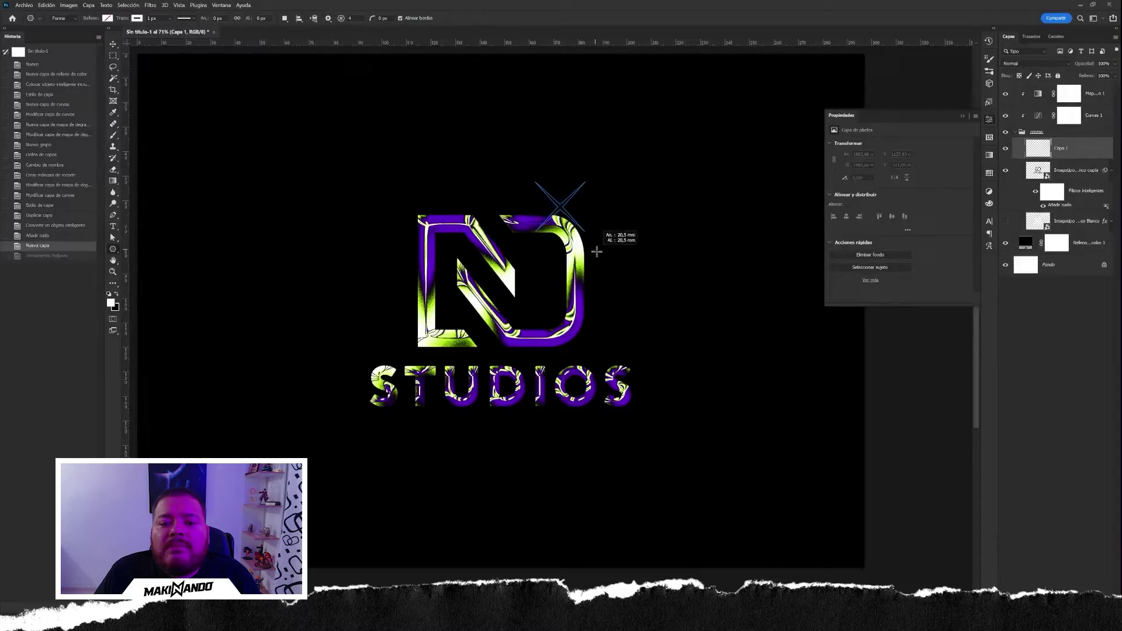
left_click_drag(597, 251, 586, 236)
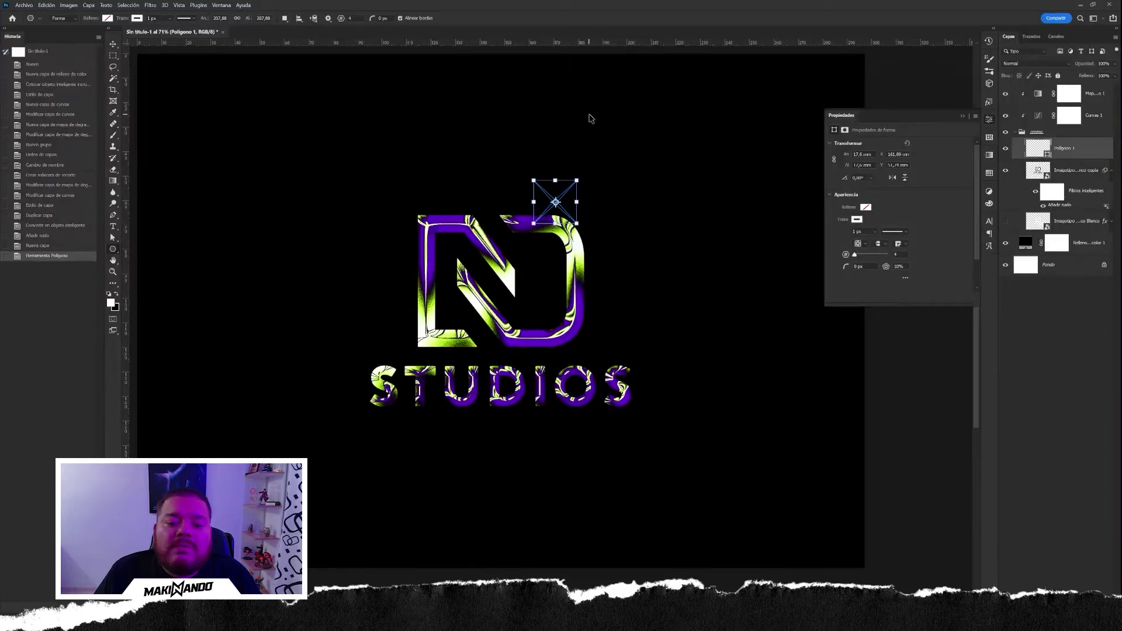
key("ctrl+z")
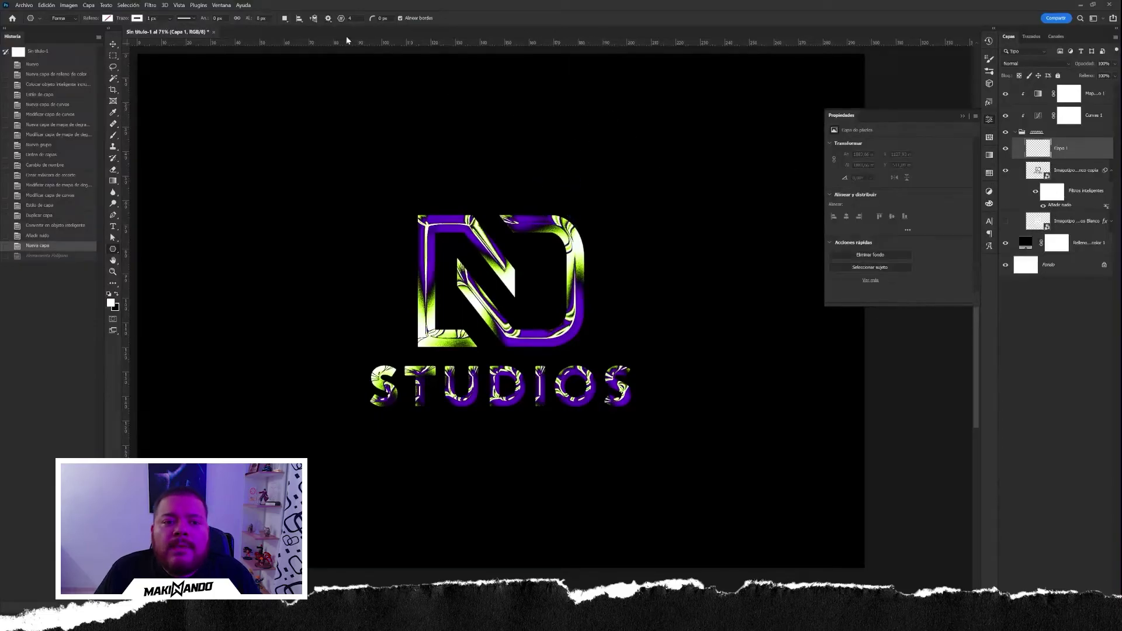
Step: Draw a small white-filled star polygon to the right of the logo
left_click(106, 18)
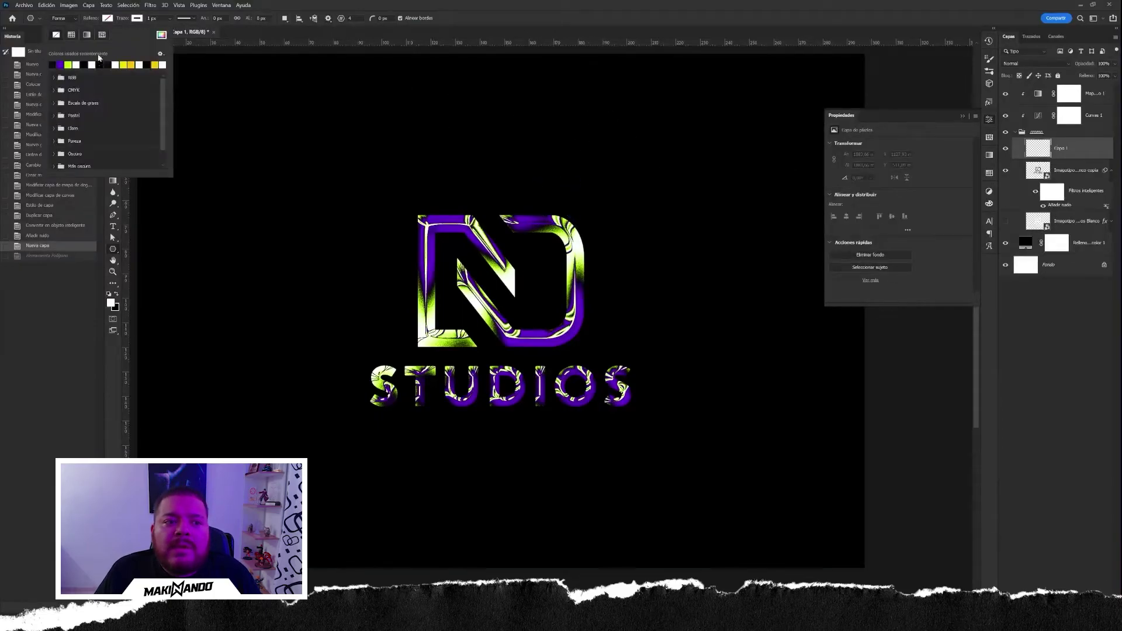
left_click(123, 18)
left_click(136, 19)
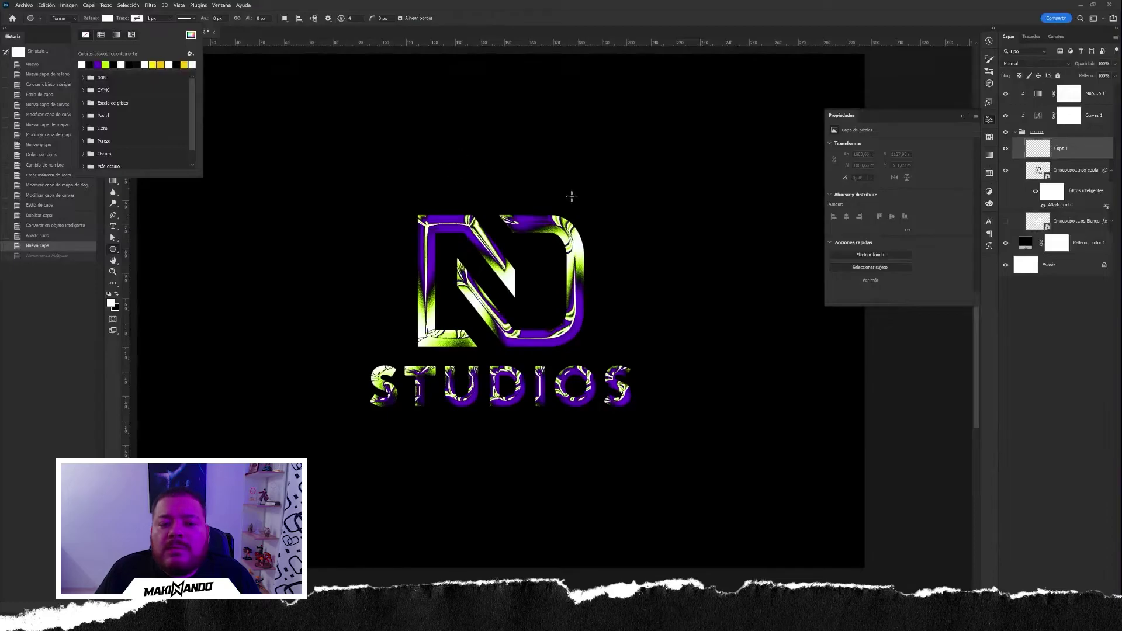
left_click(605, 203)
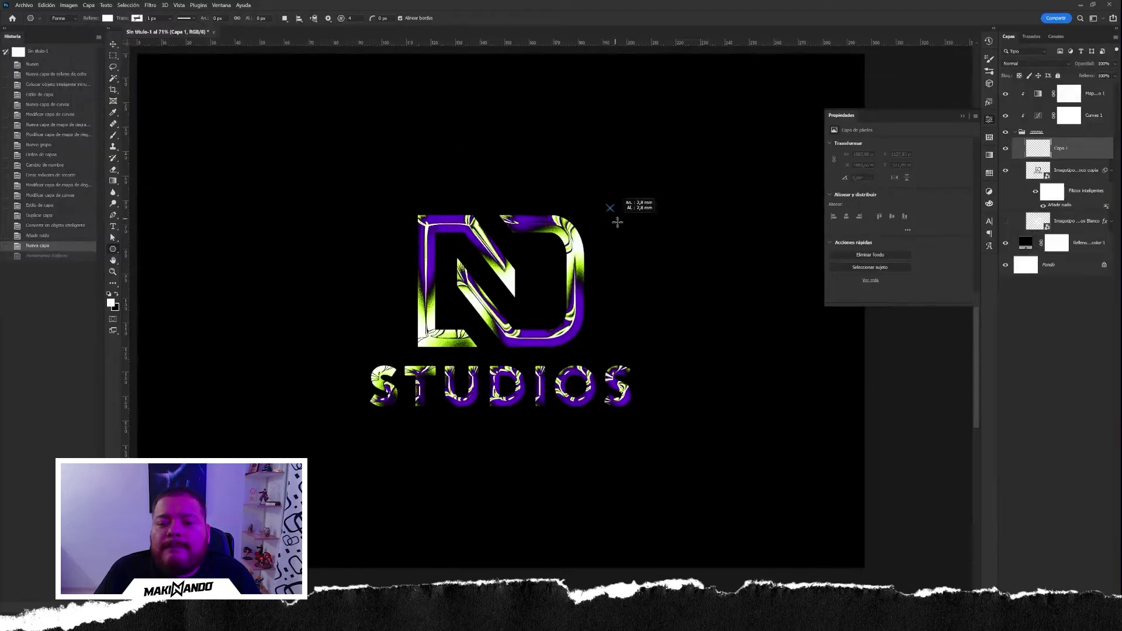
left_click_drag(612, 211, 671, 315)
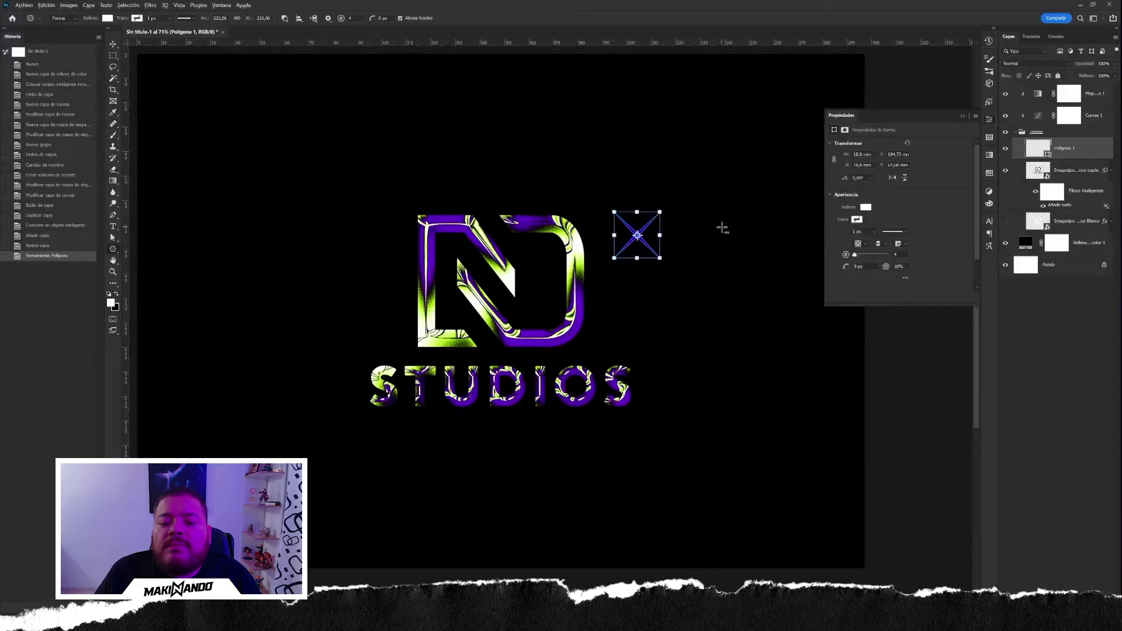
Step: Move Polígono 1 to the top of the Layers panel and duplicate it
scroll(722, 227, "up", 3)
scroll(723, 230, "up", 2)
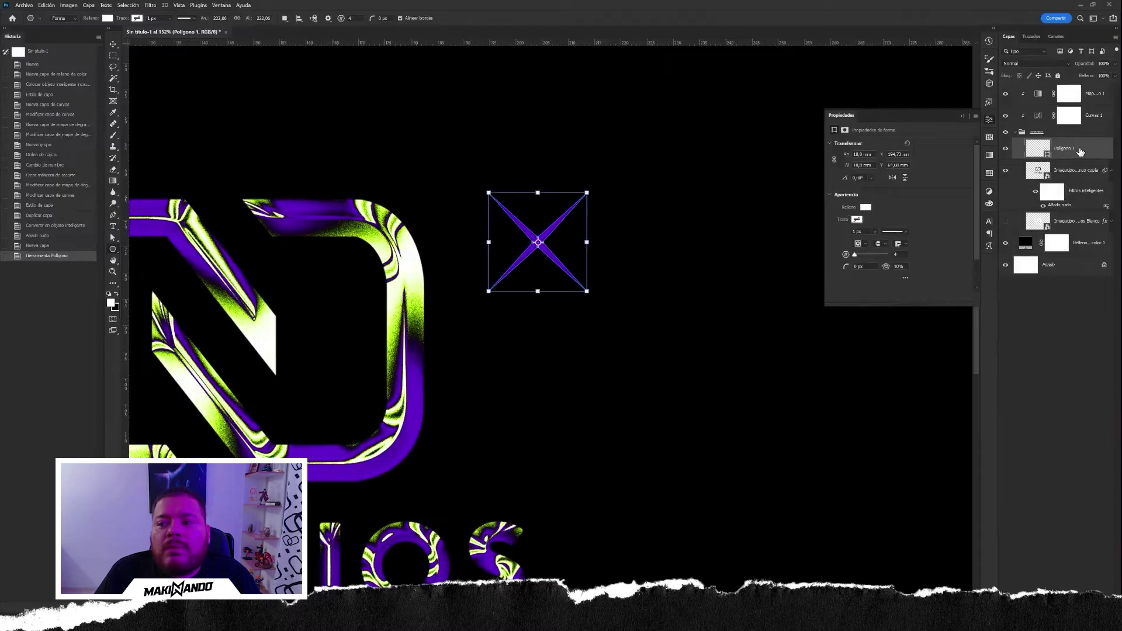
left_click_drag(1074, 149, 1067, 93)
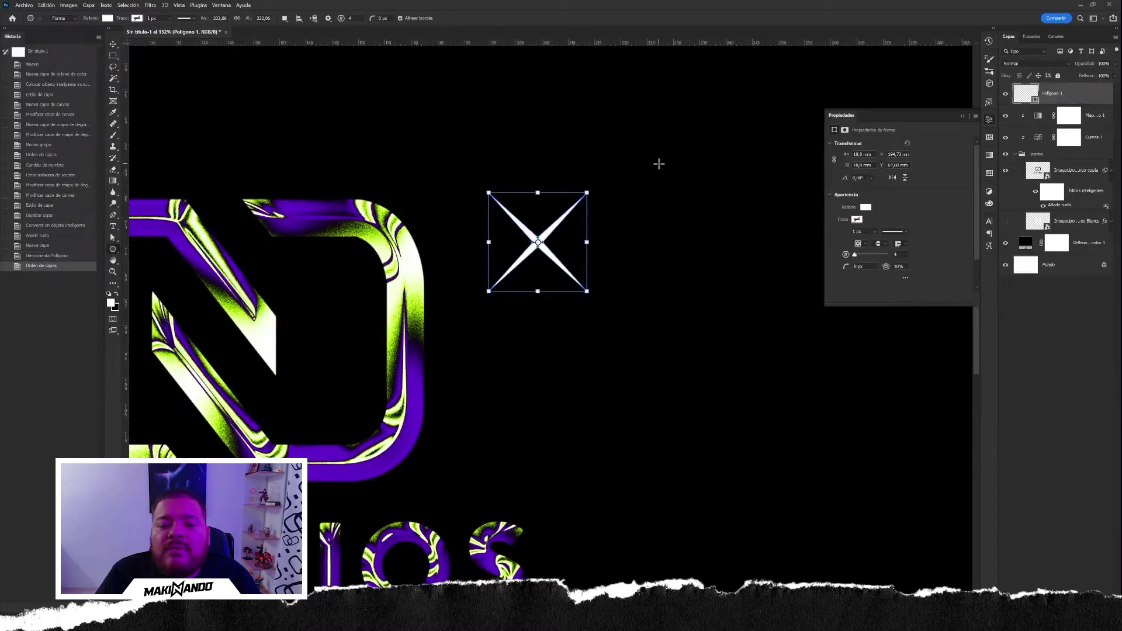
key("v")
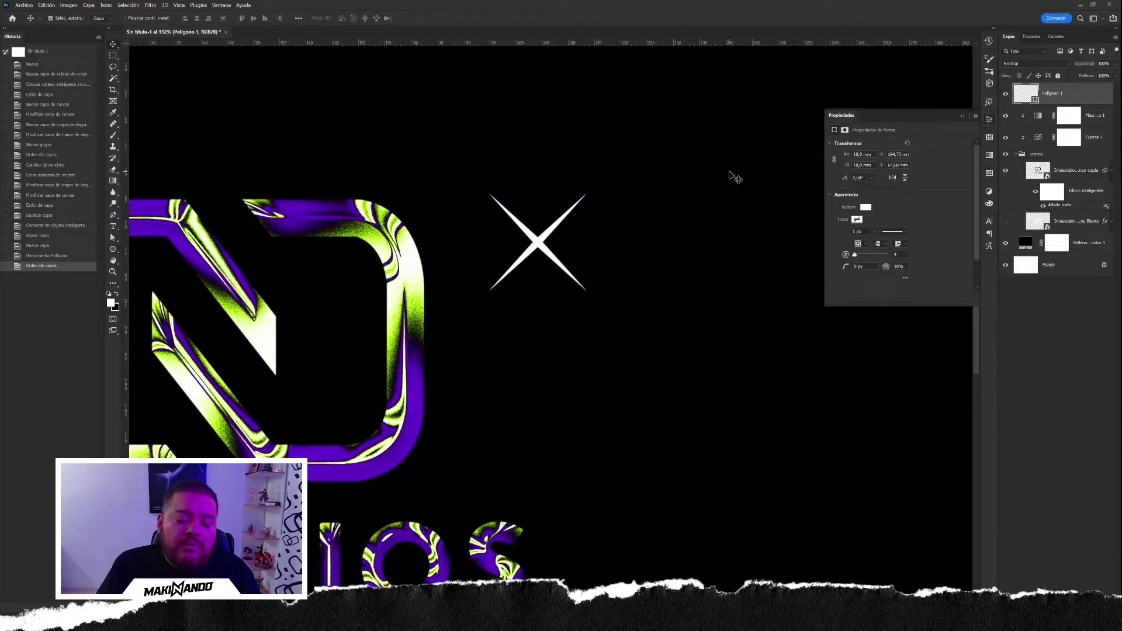
key("ctrl+j")
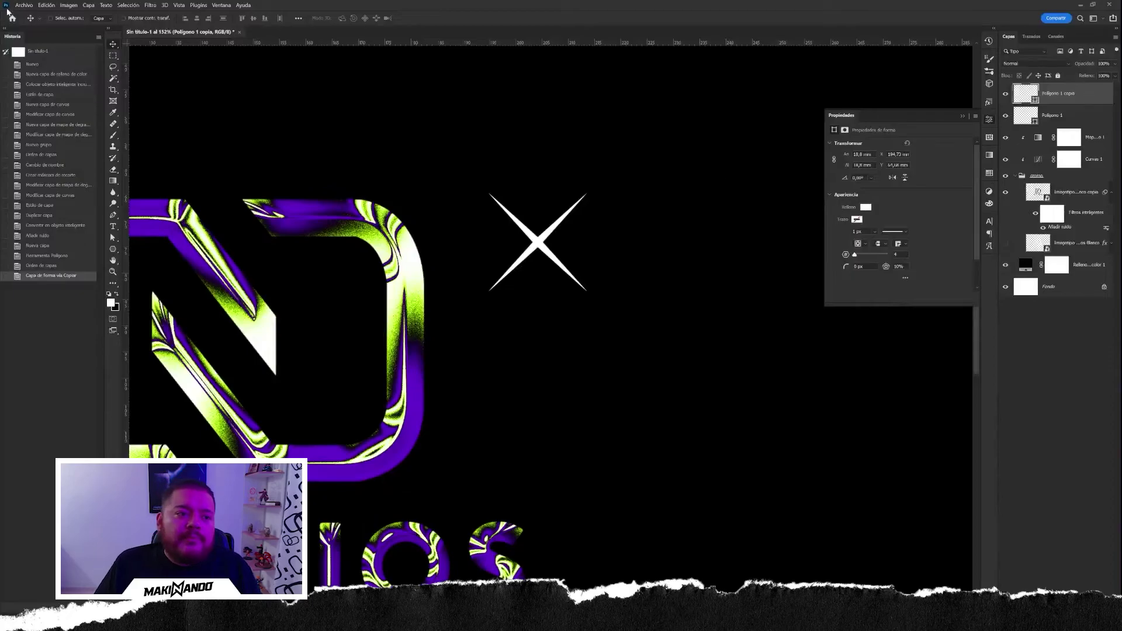
Step: Free Transform the star copy to about 45.8° rotation and 57% scale, then select both polygons
left_click(46, 5)
left_click(134, 185)
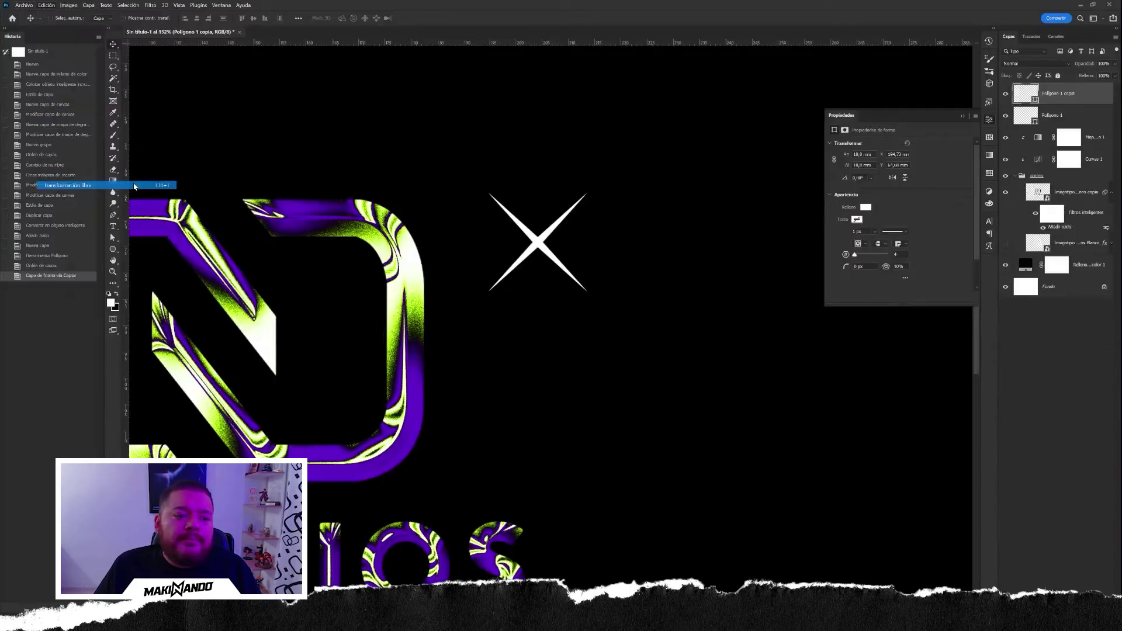
left_click_drag(599, 184, 619, 244)
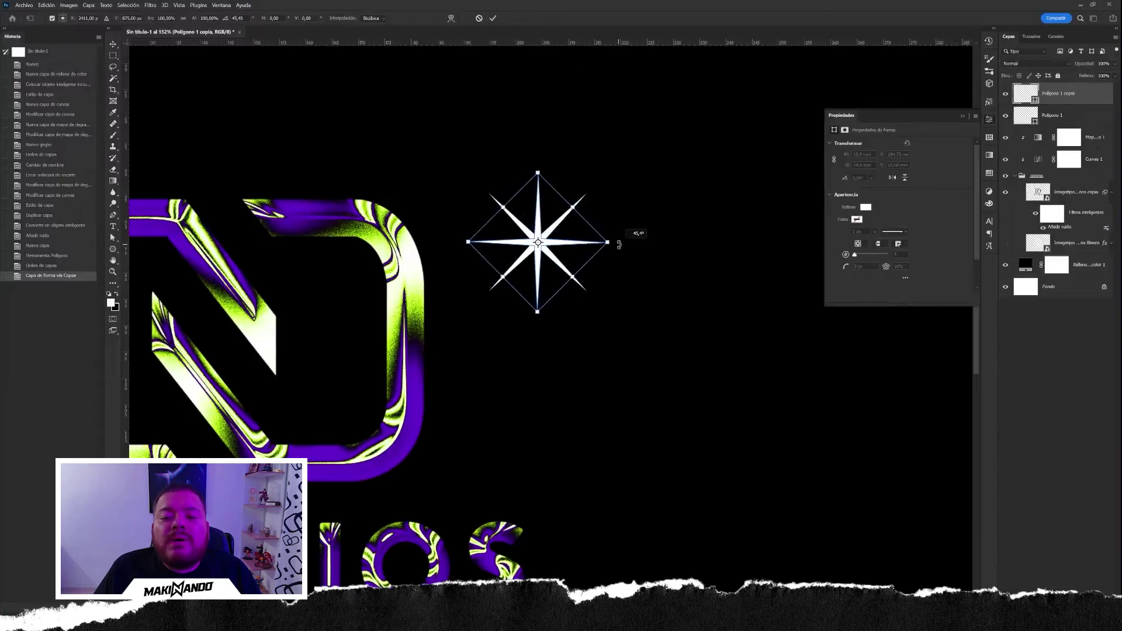
left_click_drag(619, 244, 620, 245)
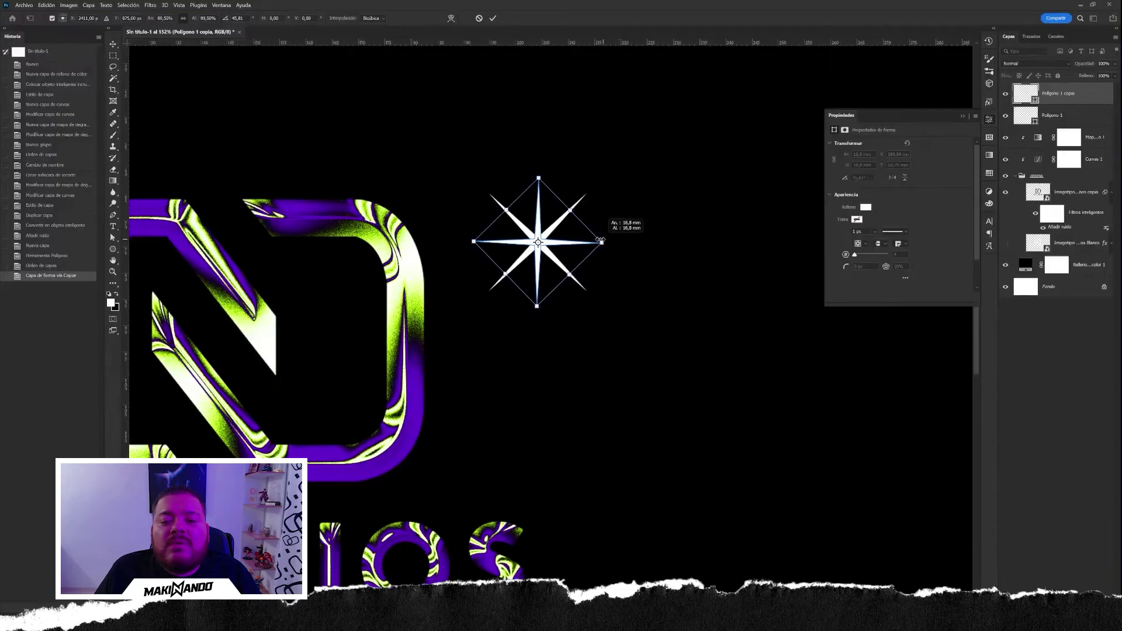
left_click_drag(609, 241, 578, 241)
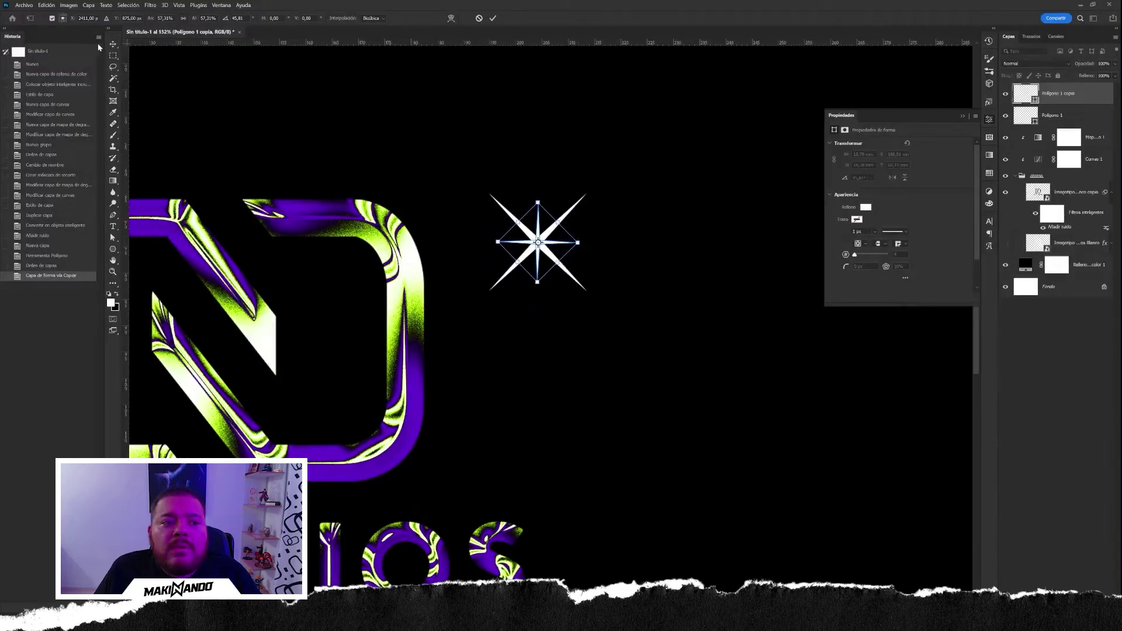
key("Return")
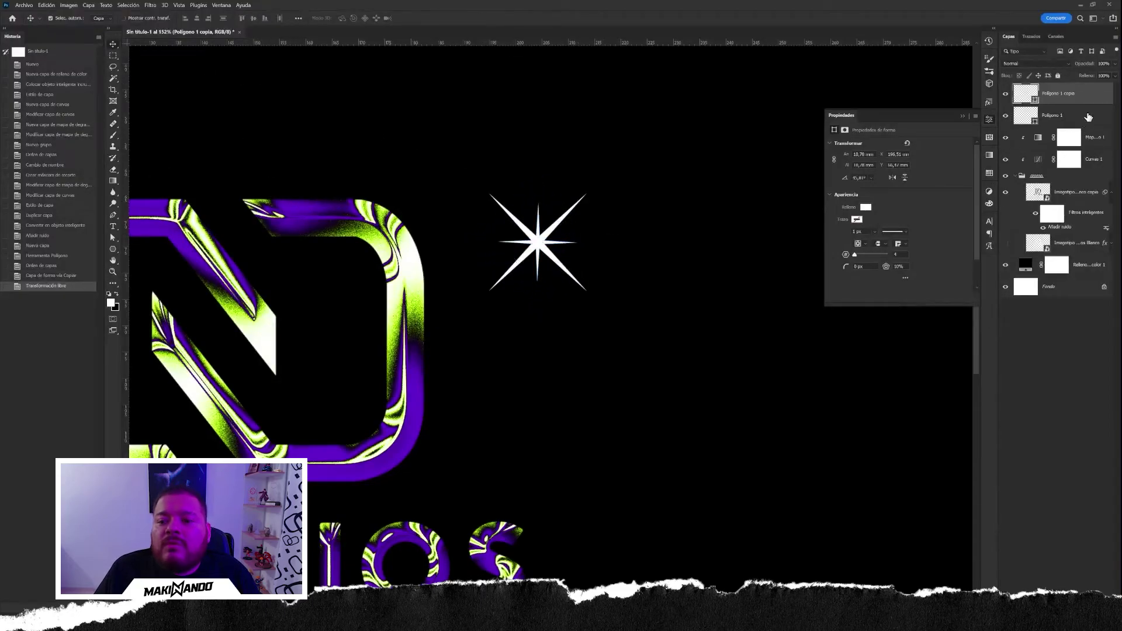
left_click(1088, 117, "shift")
right_click(1088, 117)
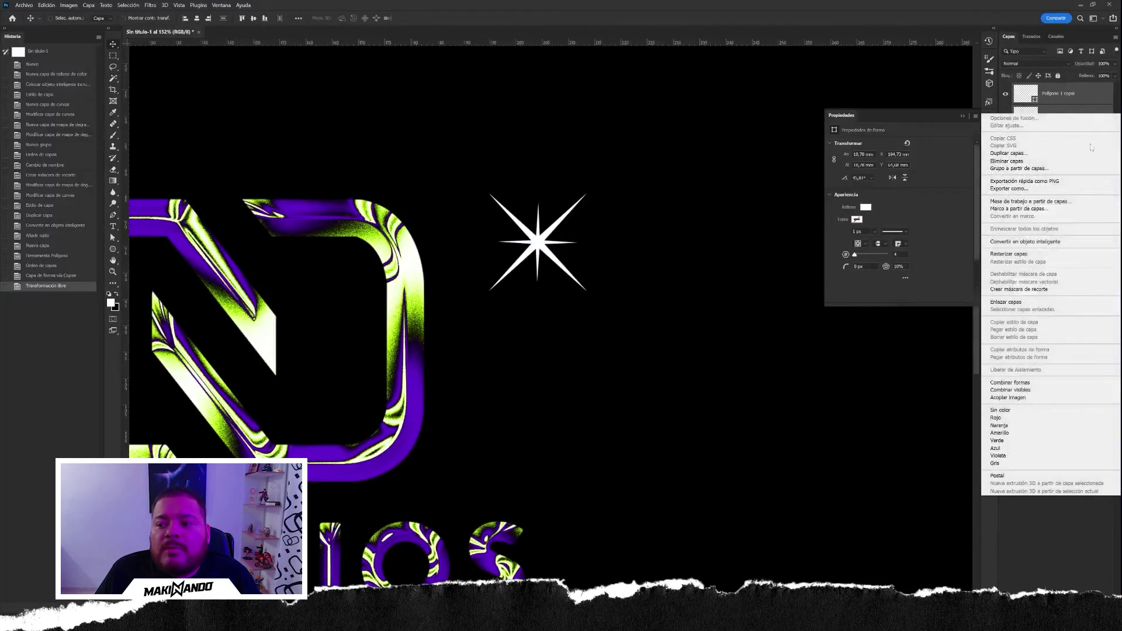
Step: Merge both polygons into a smart object and apply a 2-pixel Gaussian Blur
left_click(1025, 242)
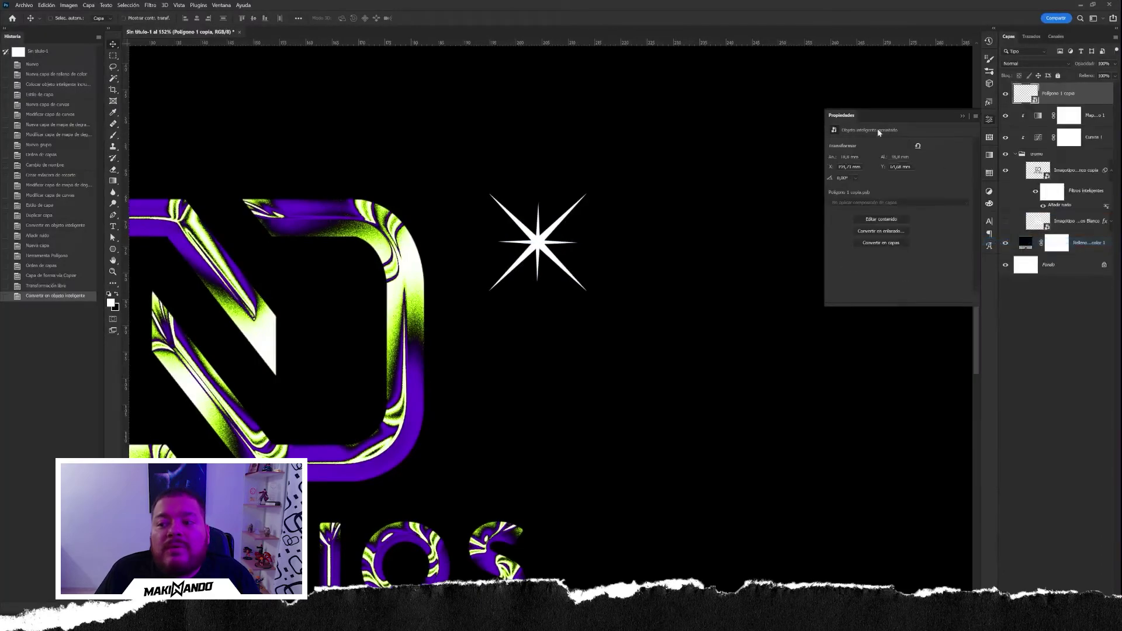
left_click(150, 6)
mouse_move(176, 107)
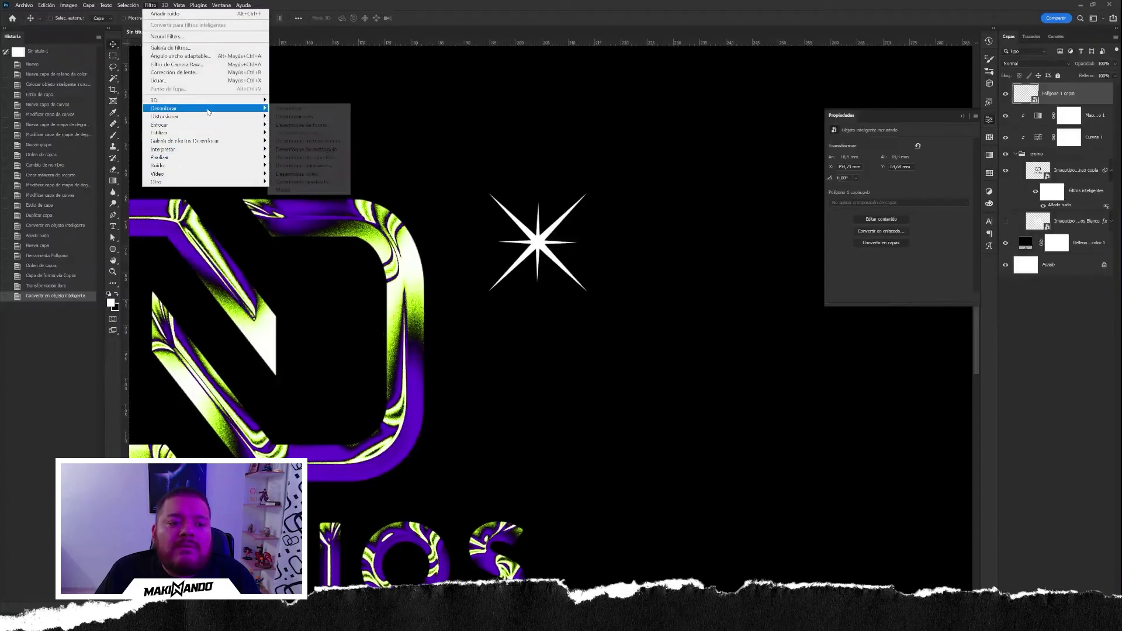
left_click(304, 165)
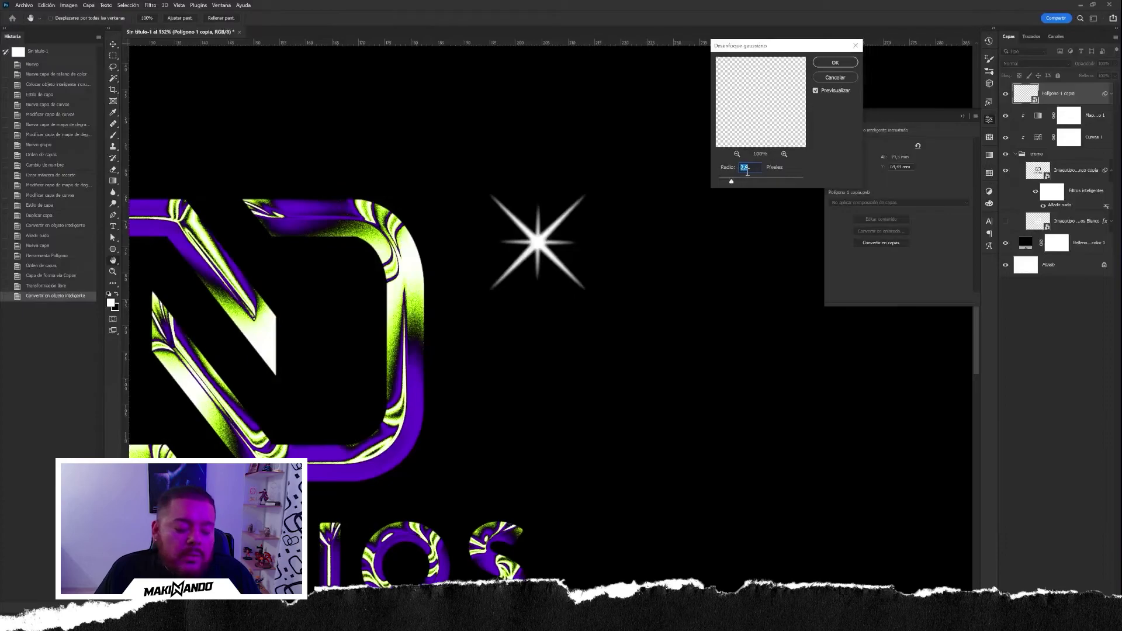
type("2")
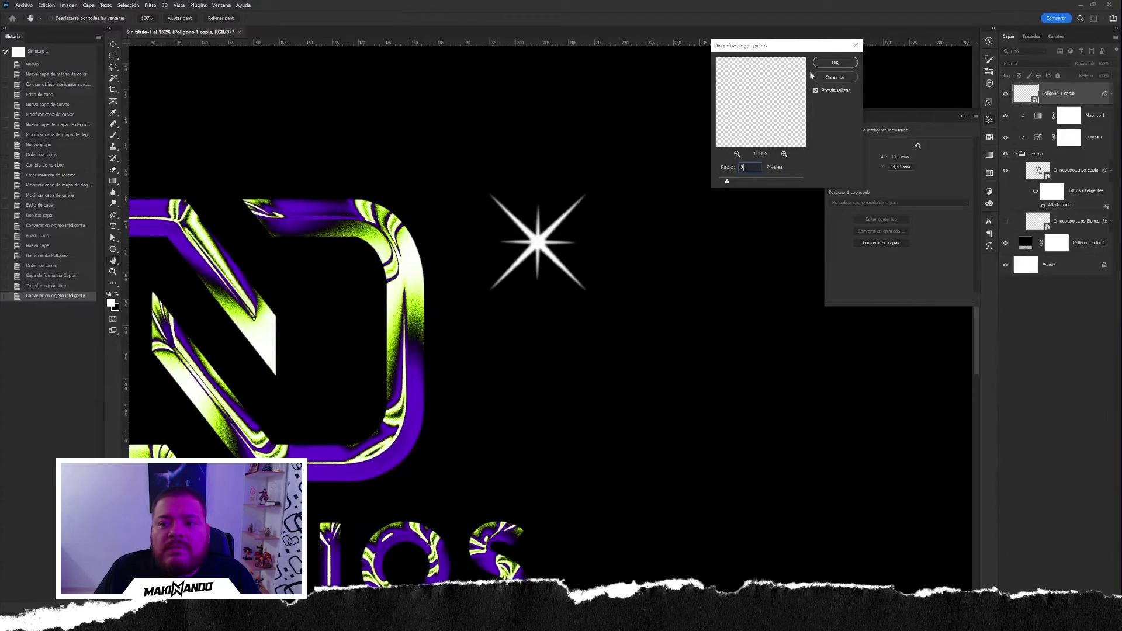
left_click(835, 62)
Step: Place the sparkle on the D's top-right corner at 90% opacity and duplicate it
left_click_drag(541, 242, 433, 250)
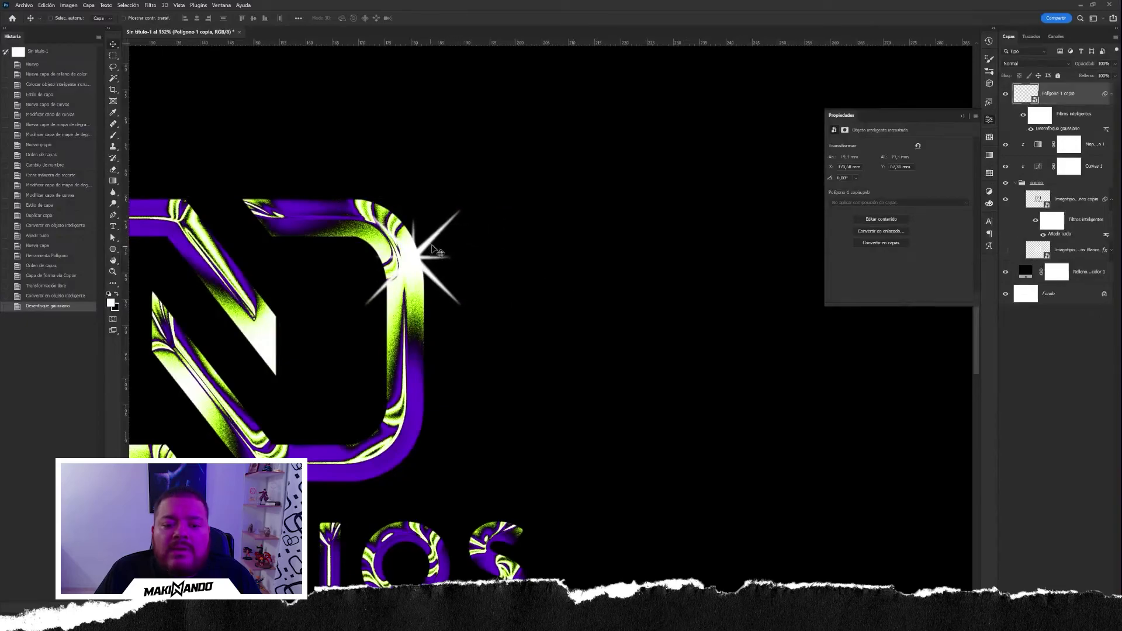
scroll(570, 211, "down", 2)
scroll(570, 210, "down", 1)
scroll(467, 216, "up", 2)
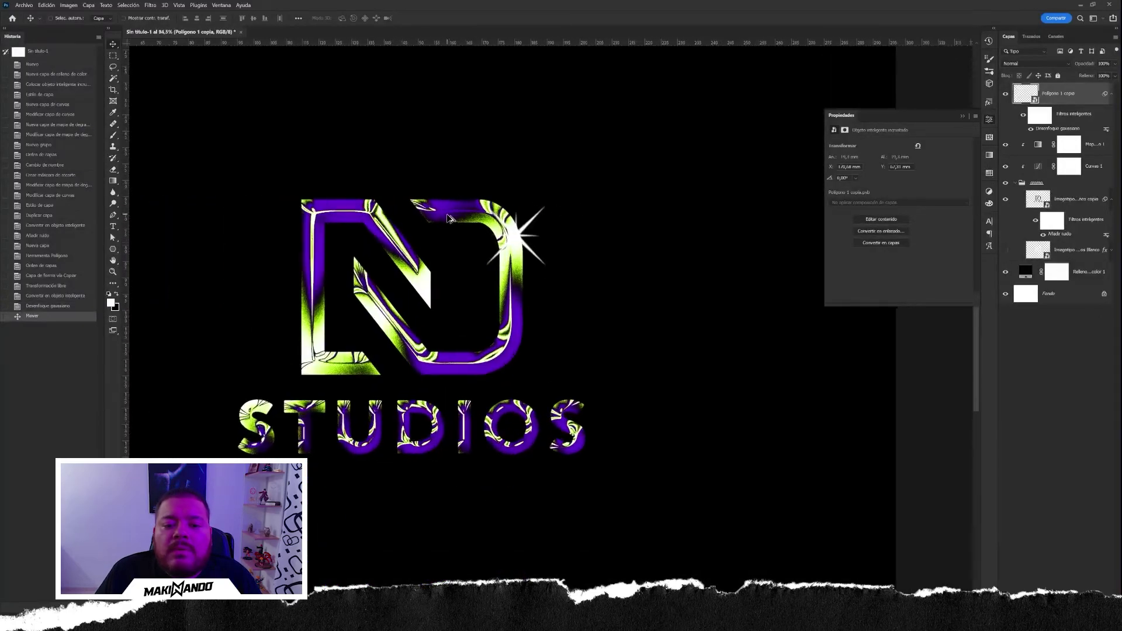
scroll(439, 218, "up", 1)
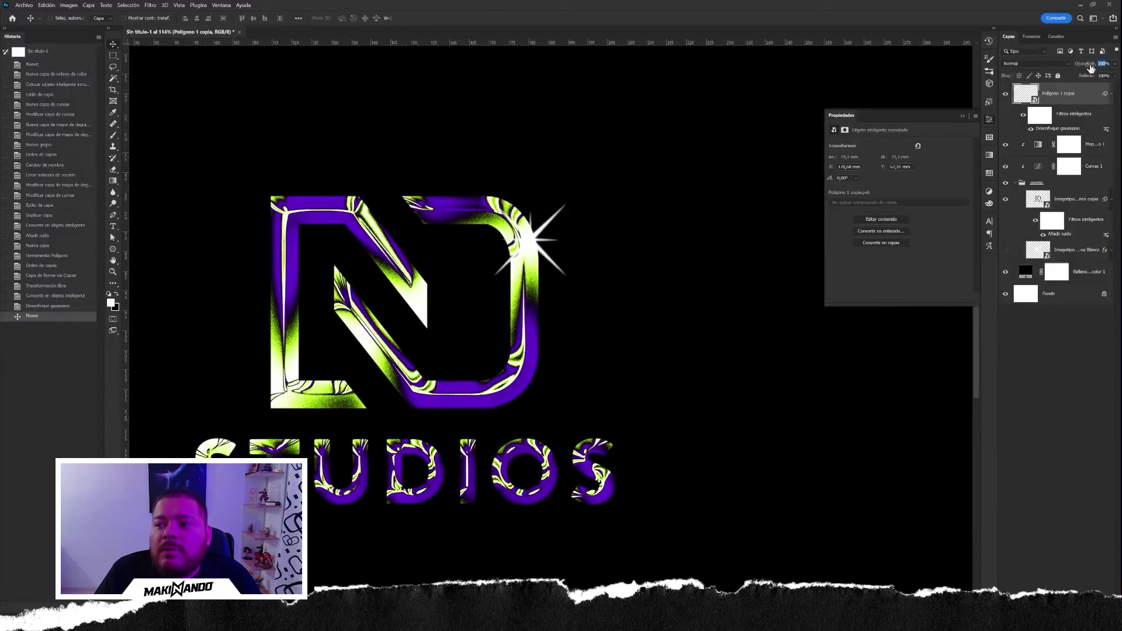
type("90")
key("Return")
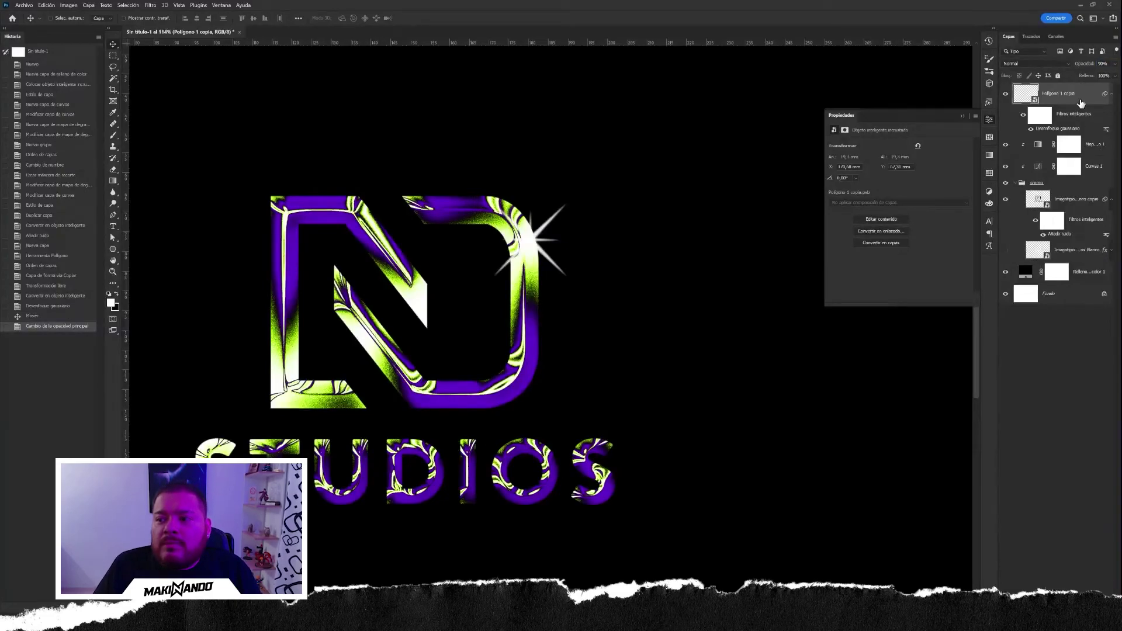
key("ctrl+j")
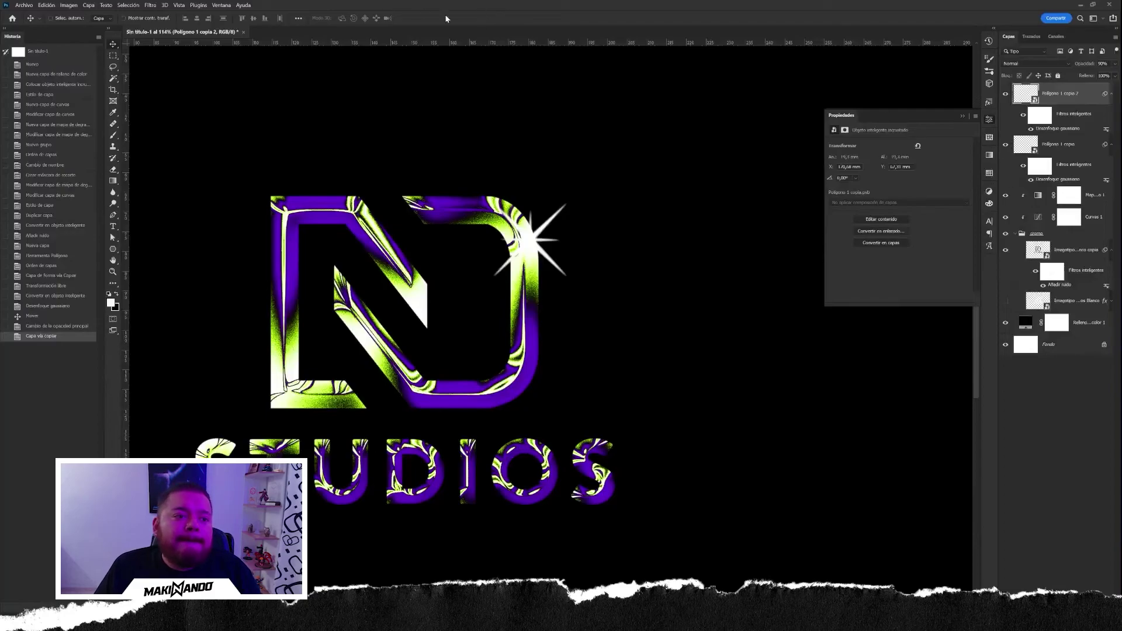
Step: Free-transform the blurred sparkle copy smaller and position it on the N's diagonal at the logo centre
left_click(47, 6)
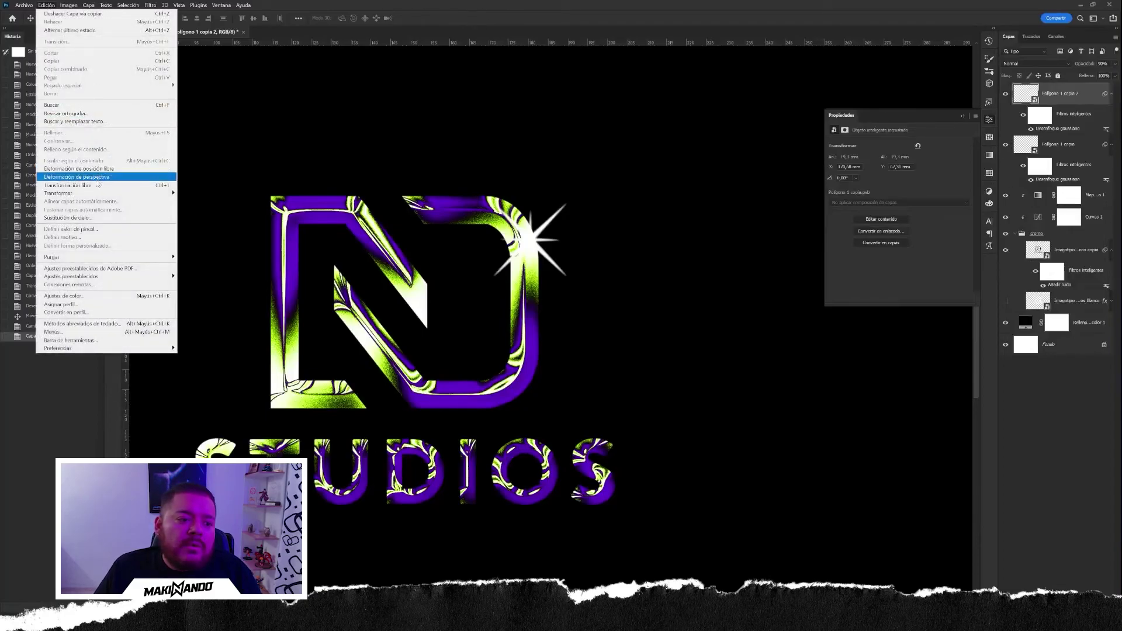
left_click(98, 187)
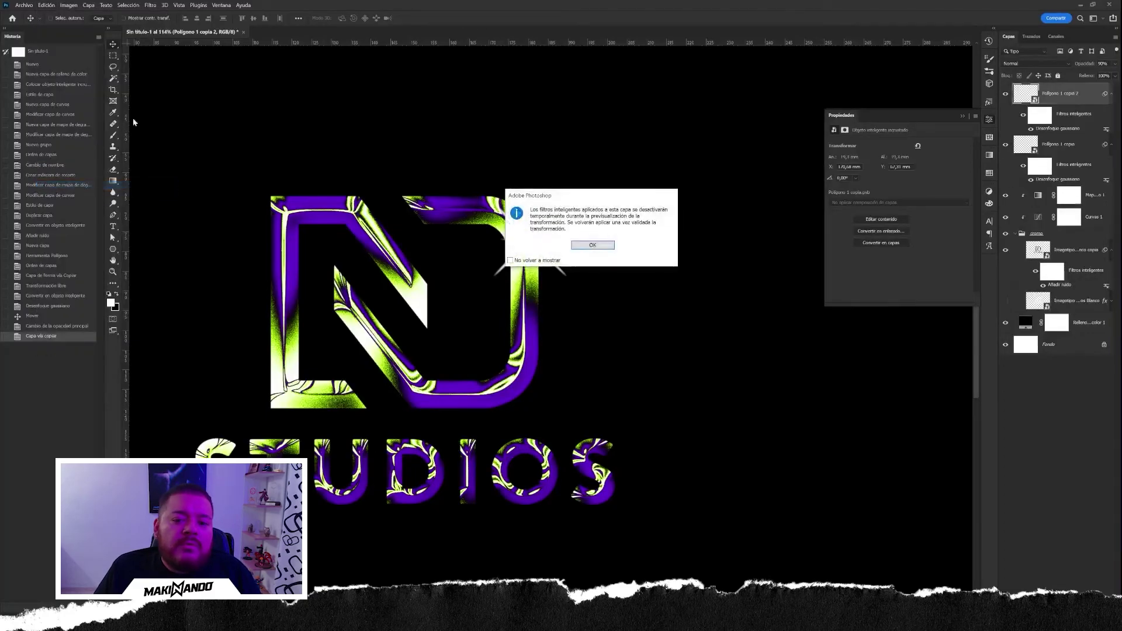
left_click(592, 245)
mouse_move(552, 227)
left_mouse_down()
mouse_move(426, 299)
mouse_move(421, 315)
mouse_move(436, 311)
left_mouse_up()
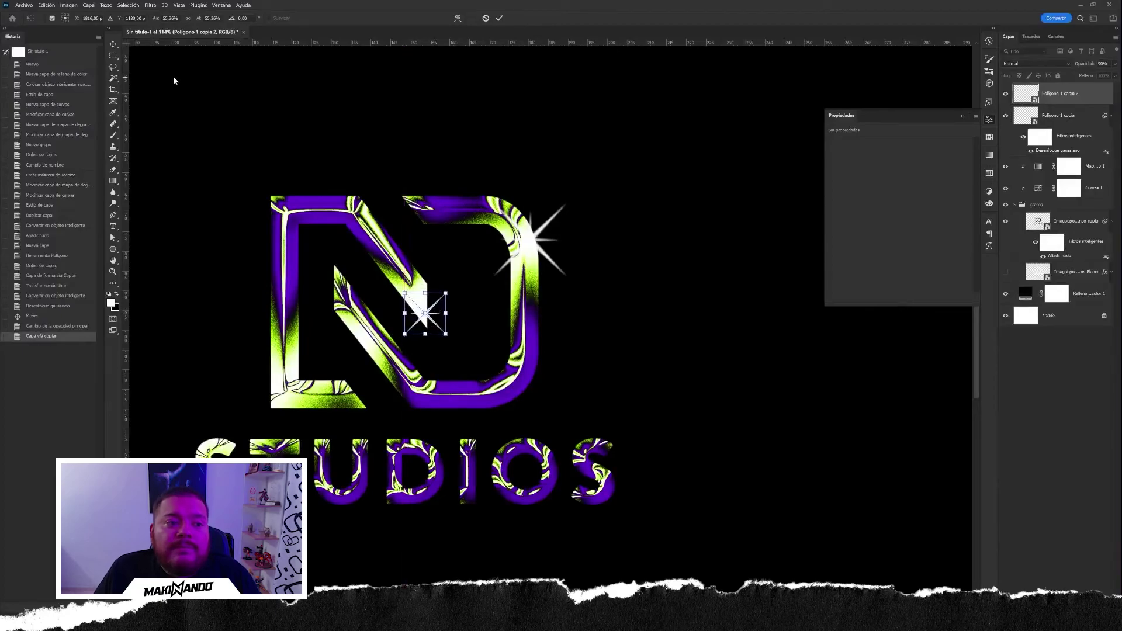
key("Return")
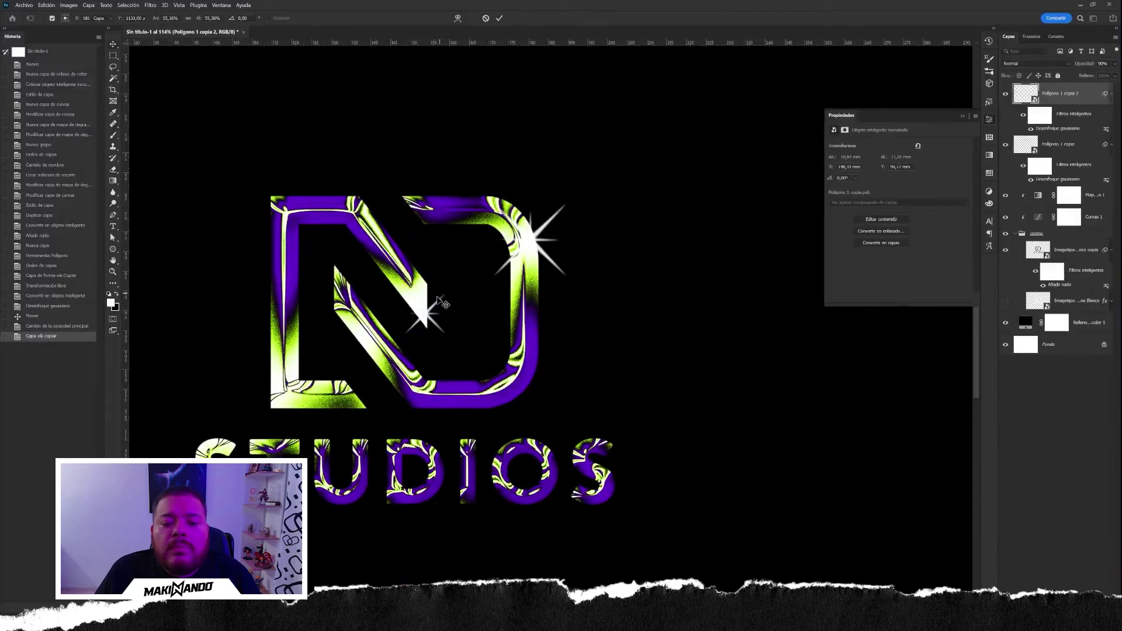
key("Return")
left_click_drag(439, 302, 435, 314)
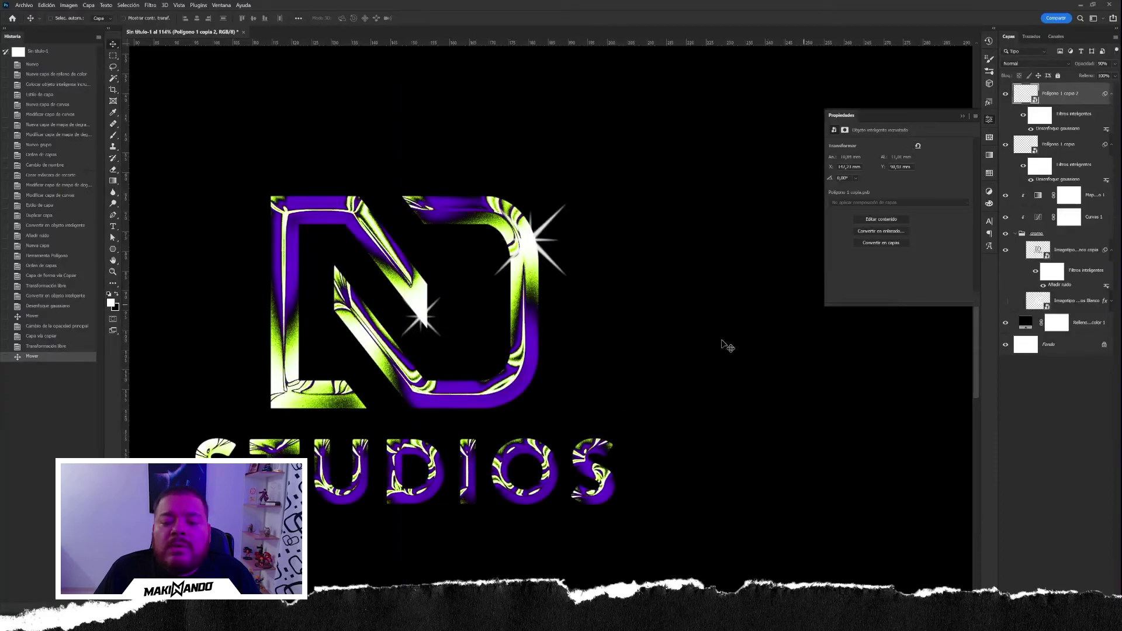
scroll(727, 276, "down", 3)
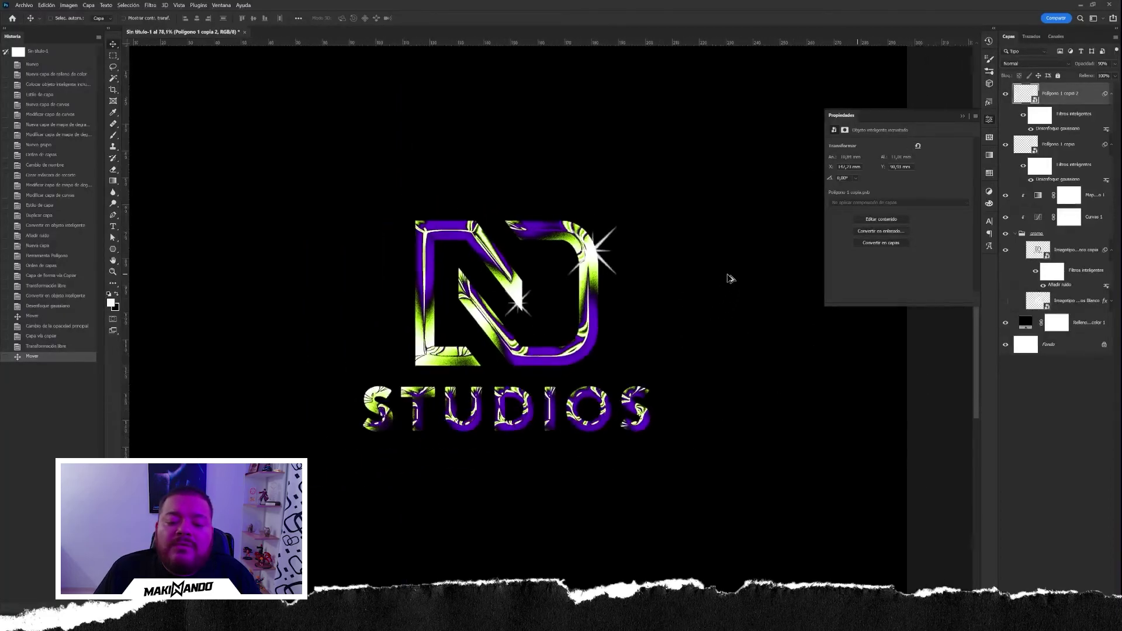